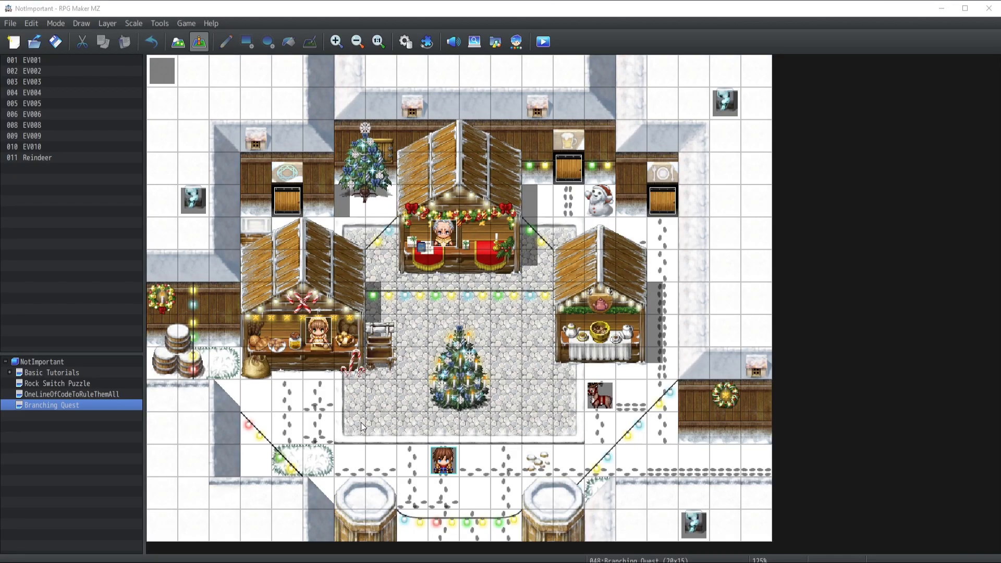
Select the girl's bakery stall, old man's stall and Reindeer events in turn on the map.
left_click(318, 331)
left_click(443, 233)
left_click(315, 333)
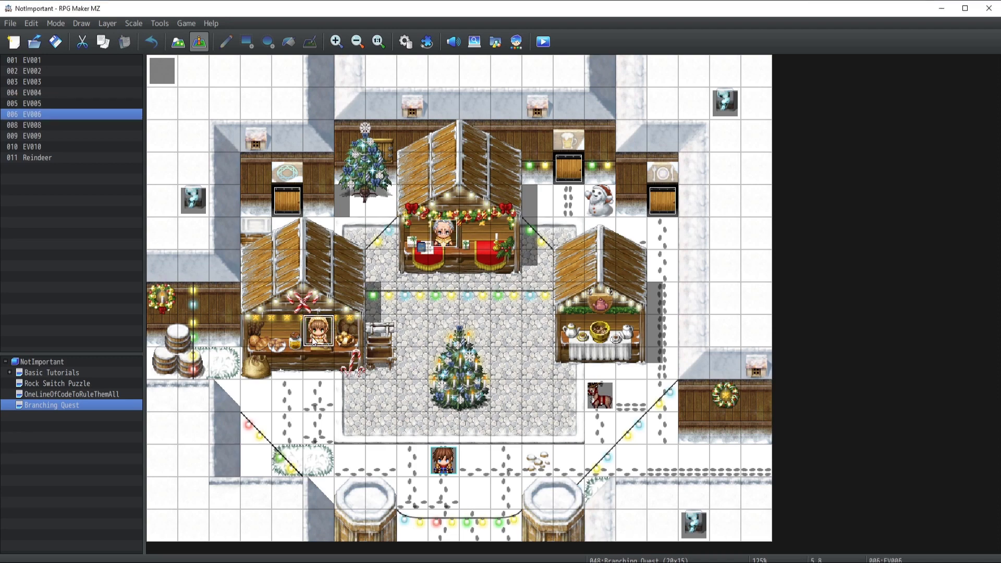
left_click(445, 227)
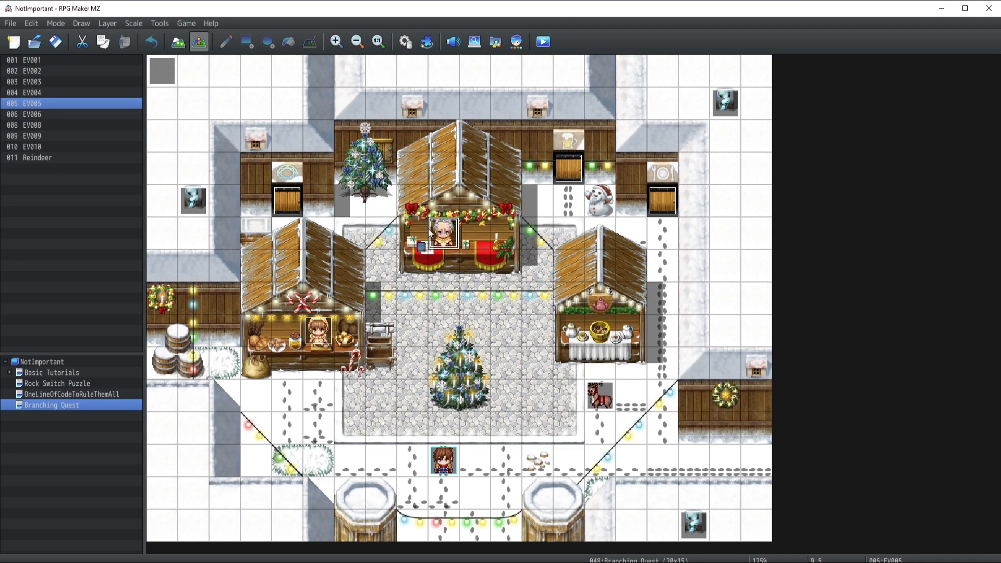
left_click(312, 332)
left_click(447, 235)
left_click(594, 383)
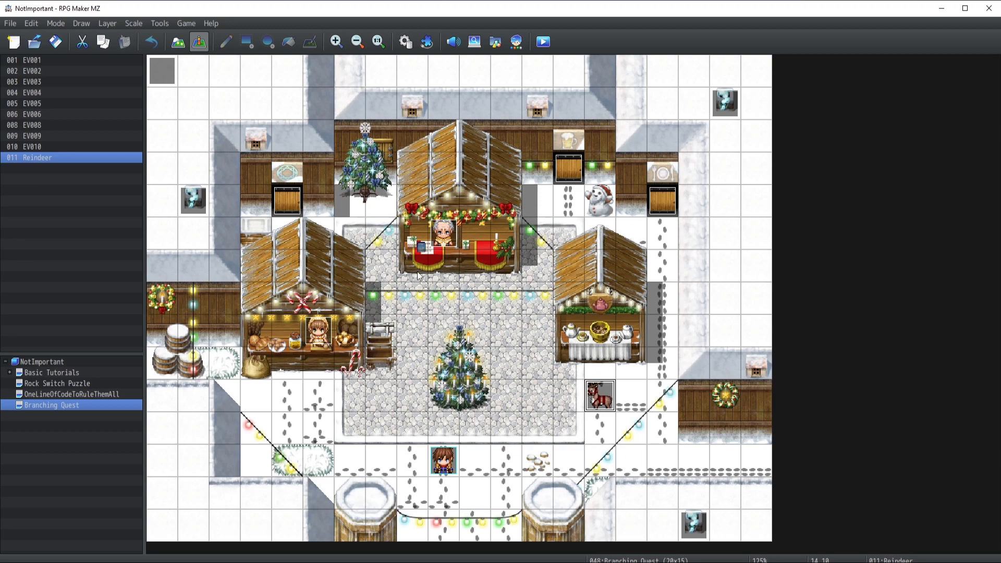
left_click(432, 241)
left_click(313, 334)
left_click(453, 245)
left_click(308, 338)
left_click(440, 225)
left_click(323, 340)
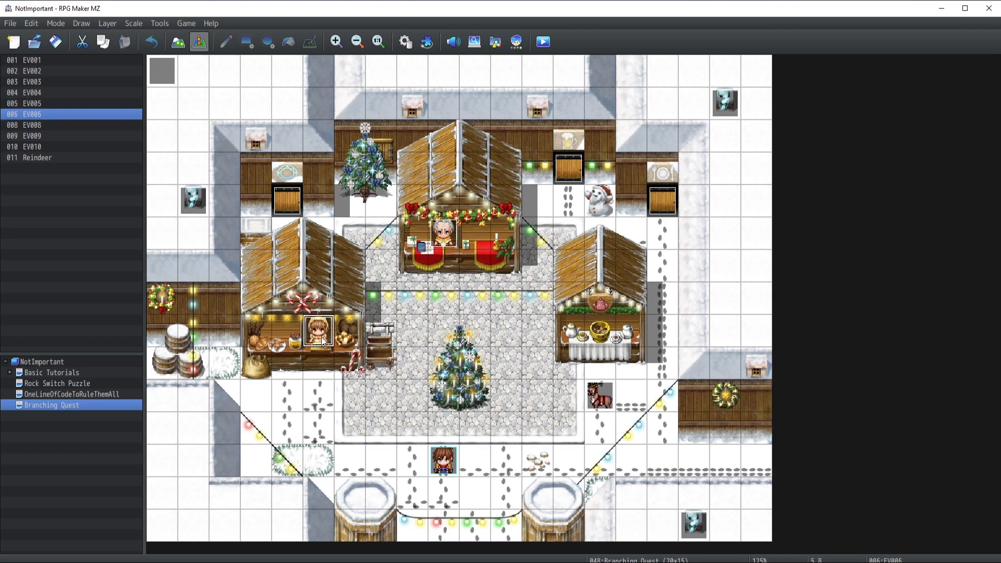
left_click(599, 404)
left_click(319, 332)
left_click(444, 241)
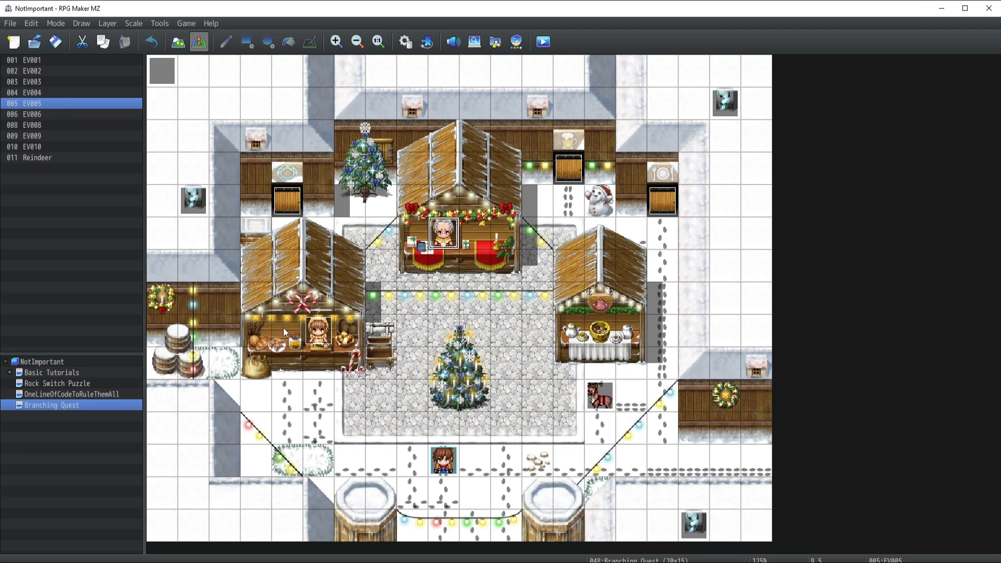
left_click(315, 342)
left_click(447, 231)
left_click(599, 399)
Open the girl's stall event and start a new command on its empty first line.
left_click(443, 234)
double_click(316, 338)
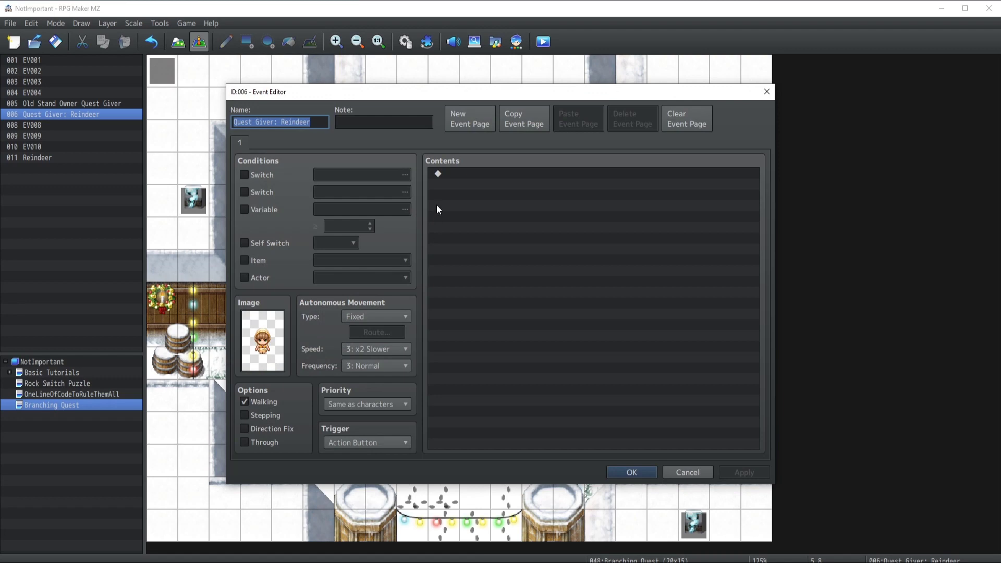
left_click(482, 196)
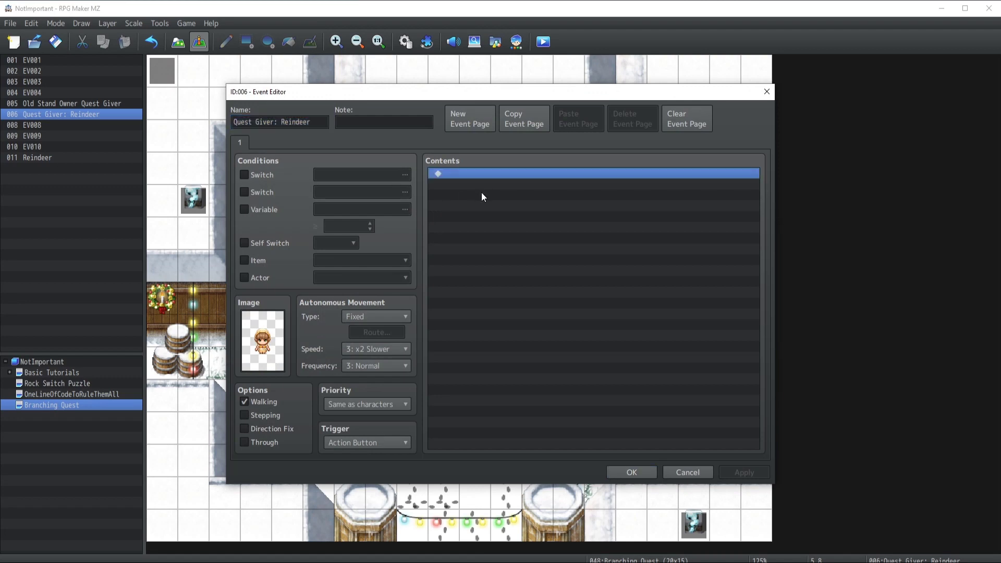
double_click(481, 197)
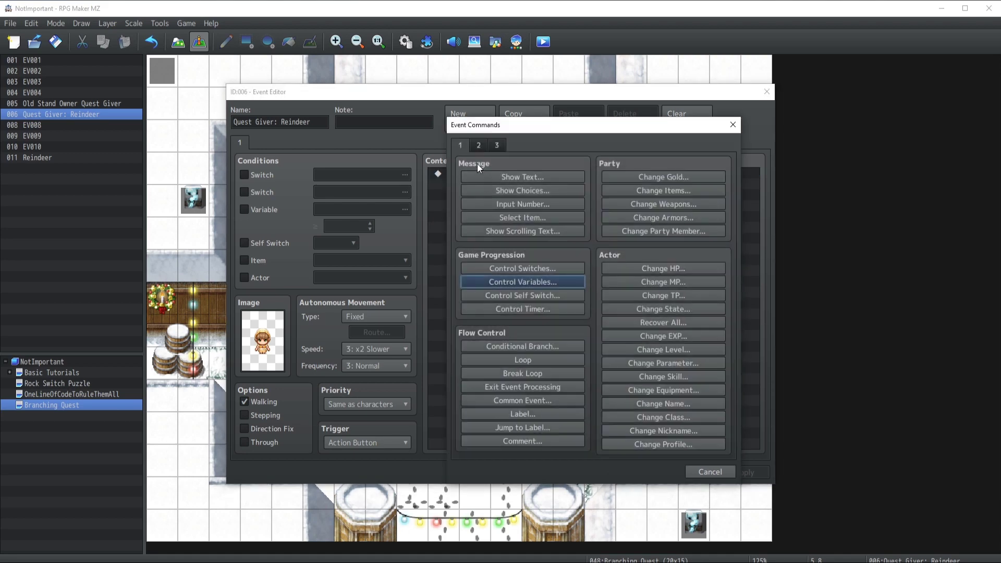
Add a Show Text message using the lady's face from the People2 face set.
left_click(478, 177)
double_click(472, 273)
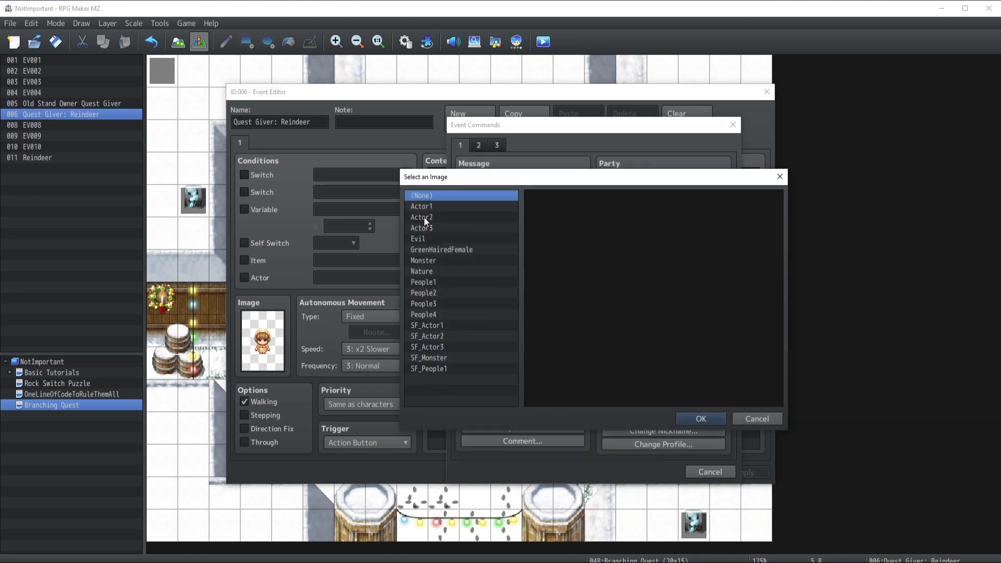
left_click(422, 217)
key("Down")
key("Down")
key("Down")
key("Down")
key("Down")
key("Down")
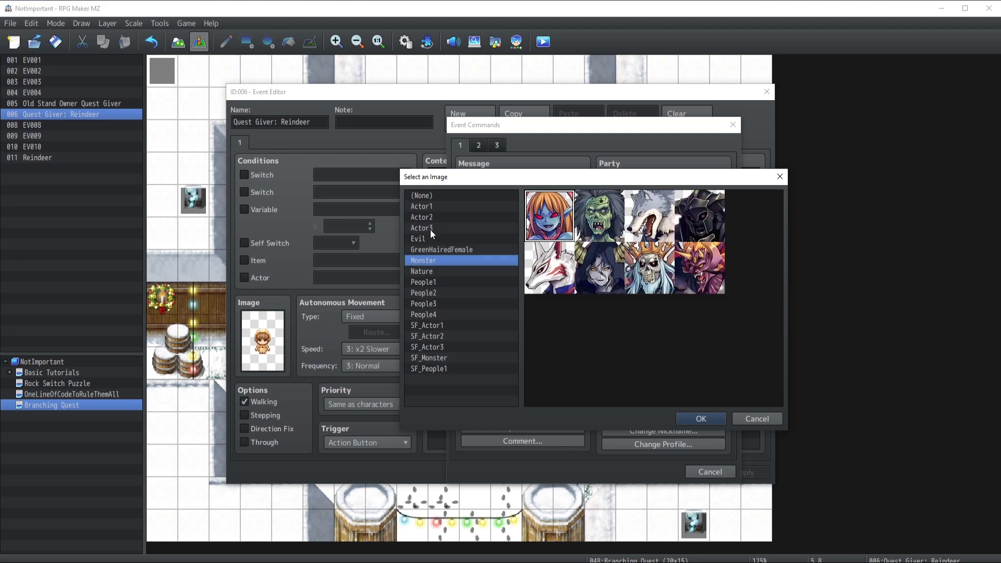
key("Down")
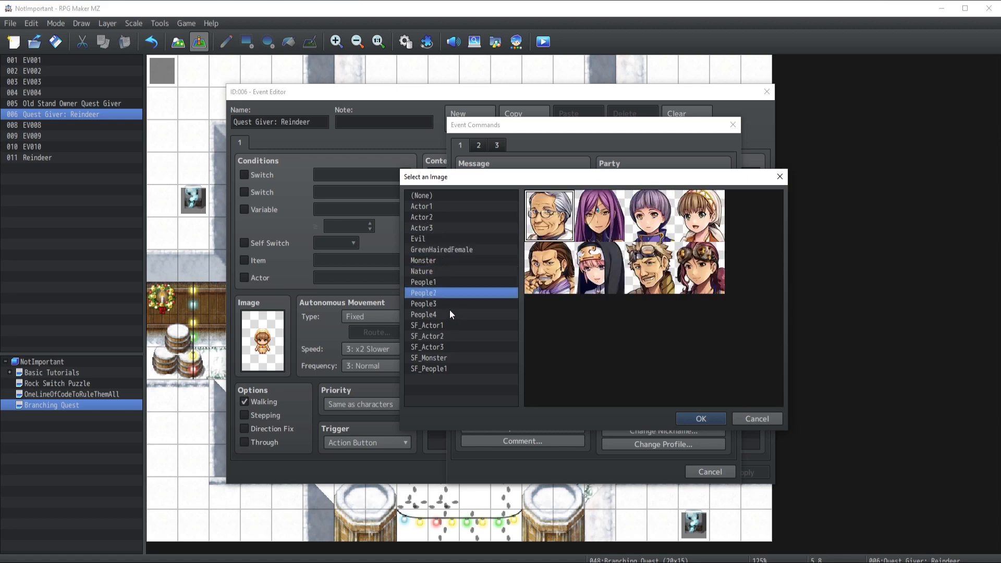
key("Up")
key("Down")
key("Down")
key("Down")
left_click(450, 303)
double_click(543, 287)
Write the request 'Hey! Can you help me and bring back the reindeer / to my stand? That would help me so much!'.
type("Hey! Can you help me and bring back the reindeer")
key("Return")
type("to my stand? That would help me so much!")
key("ctrl+Return")
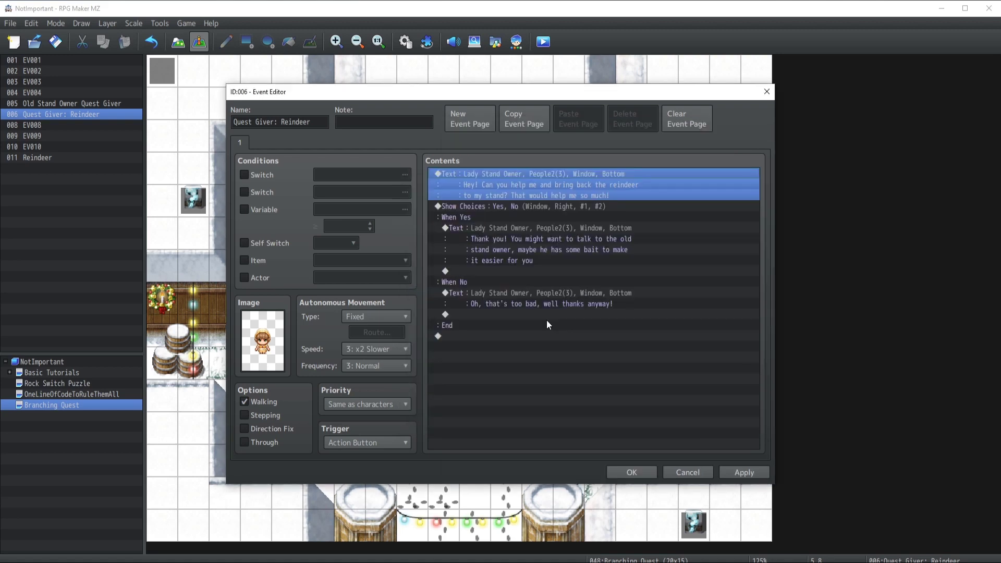
left_click(504, 231)
Review the opening message, the When Yes and When No branches, and their replies.
left_click(513, 179)
left_click(505, 227)
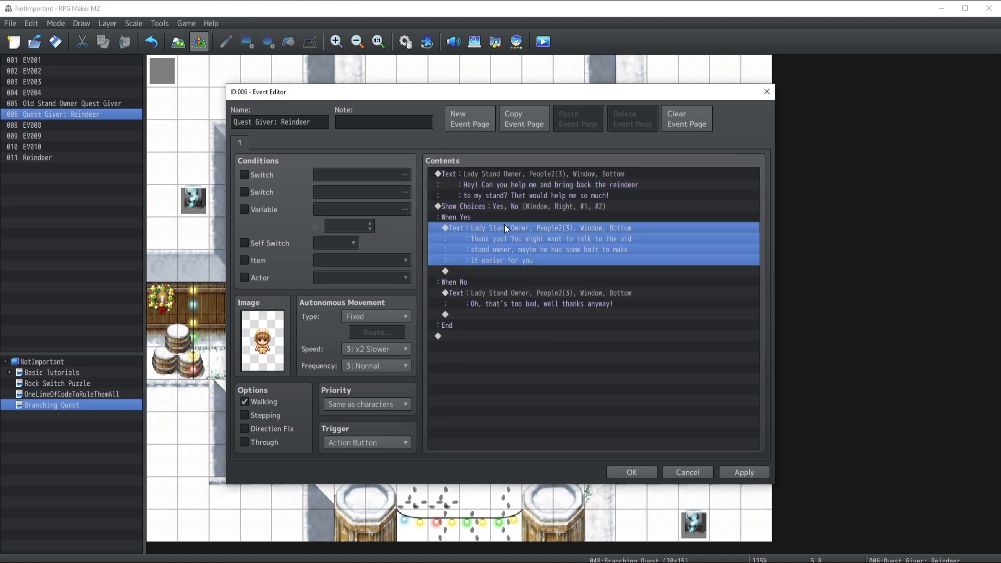
left_click(495, 177)
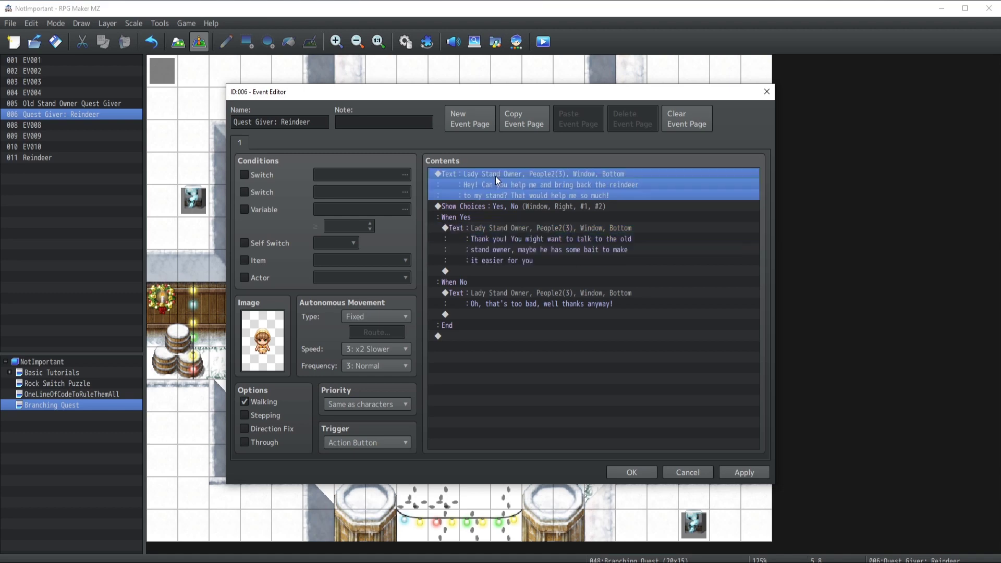
left_click(486, 228)
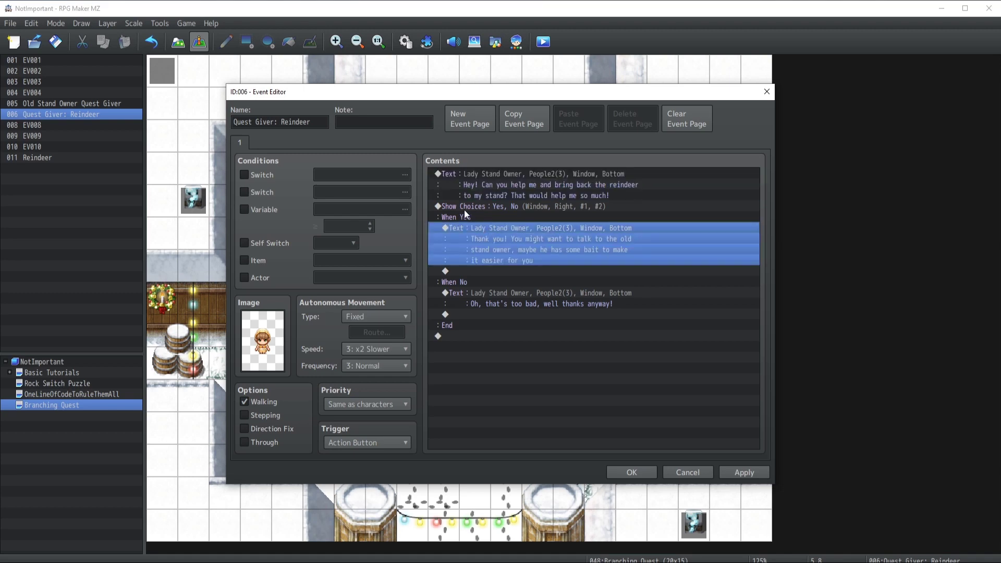
left_click(460, 216)
left_click(462, 282)
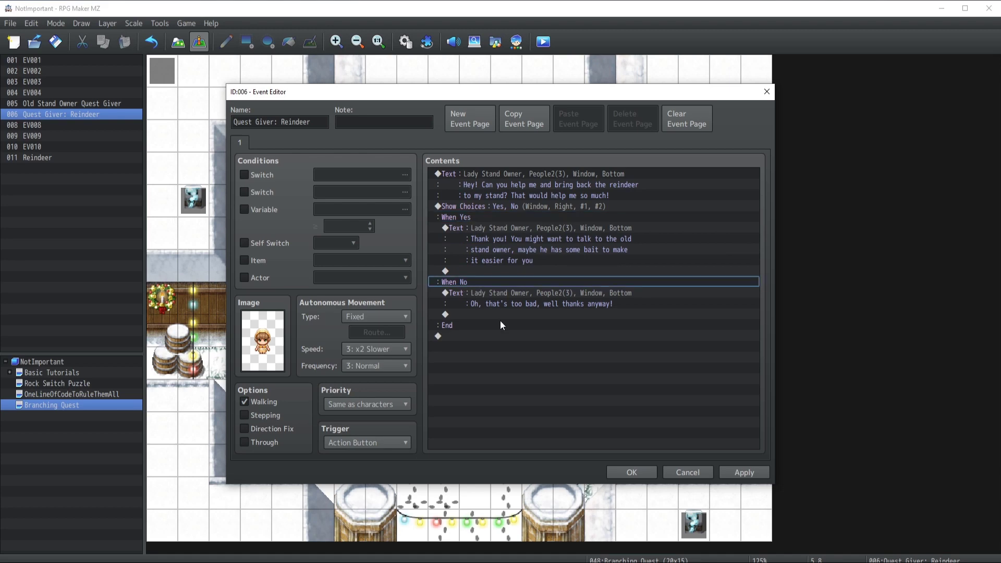
left_click(489, 302)
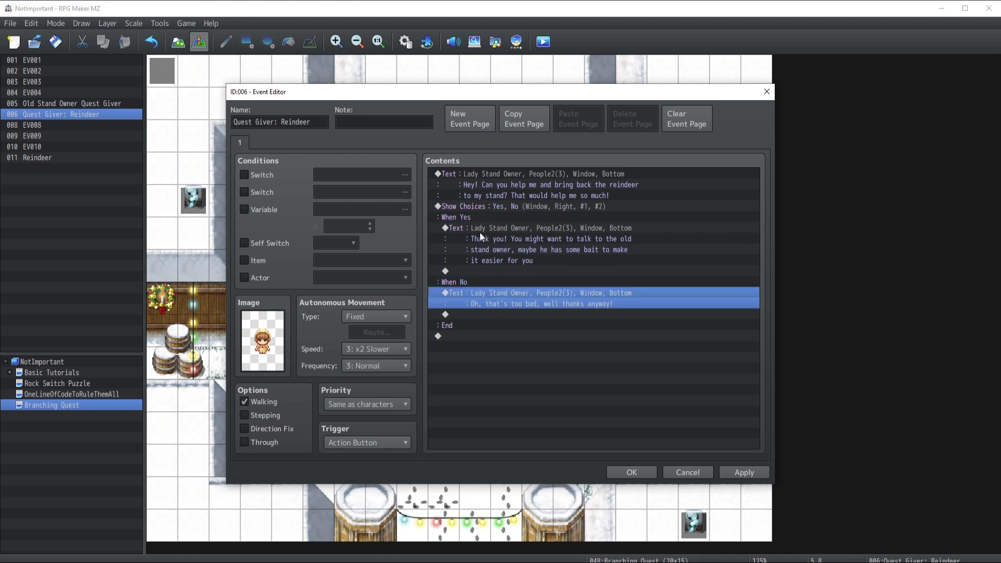
left_click(484, 271)
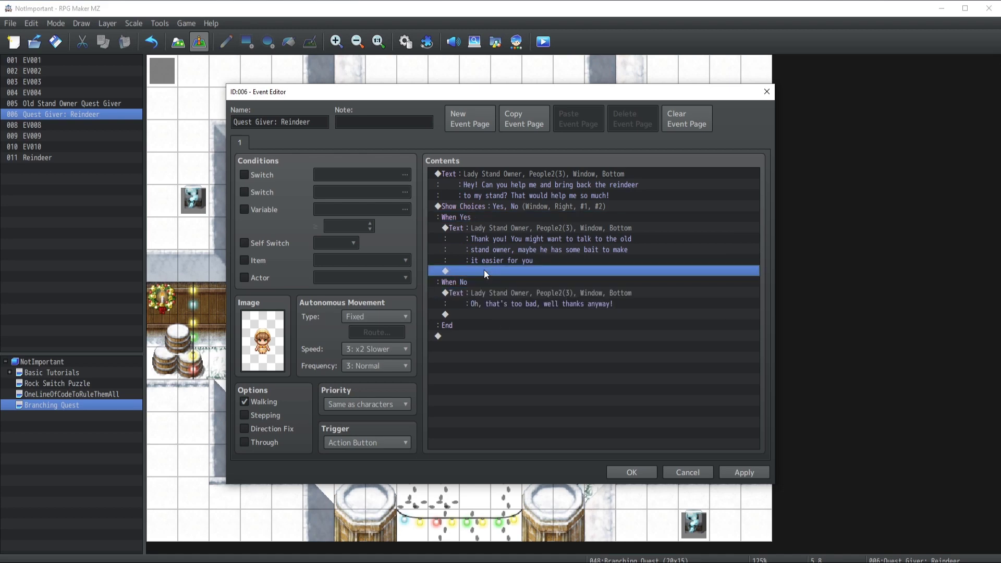
Under When Yes, add Control Variables and name variable 0041 'Q: Lady Owner Reindeer'.
double_click(483, 270)
left_click(501, 280)
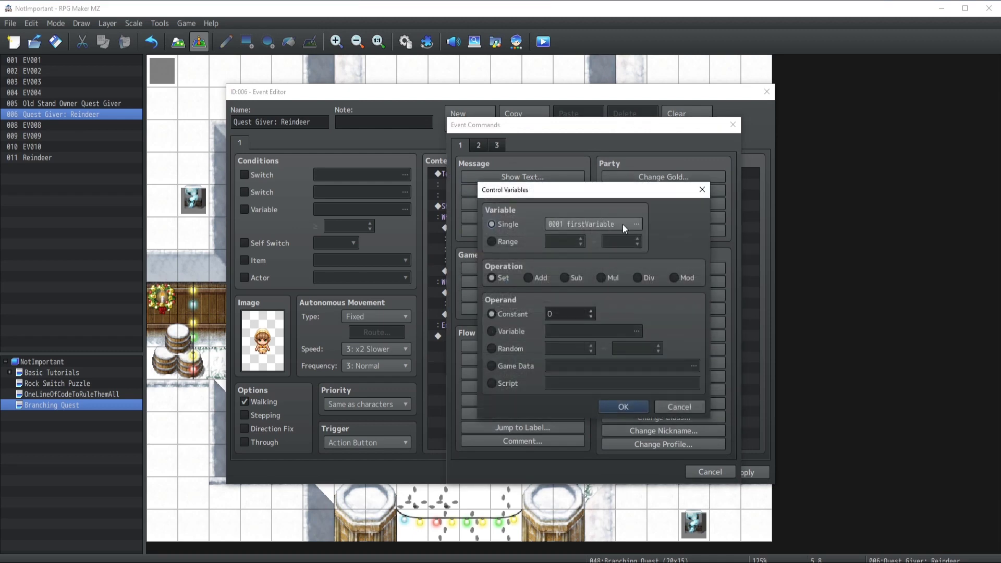
left_click(623, 225)
left_click(553, 226)
left_click(635, 410)
type("Q")
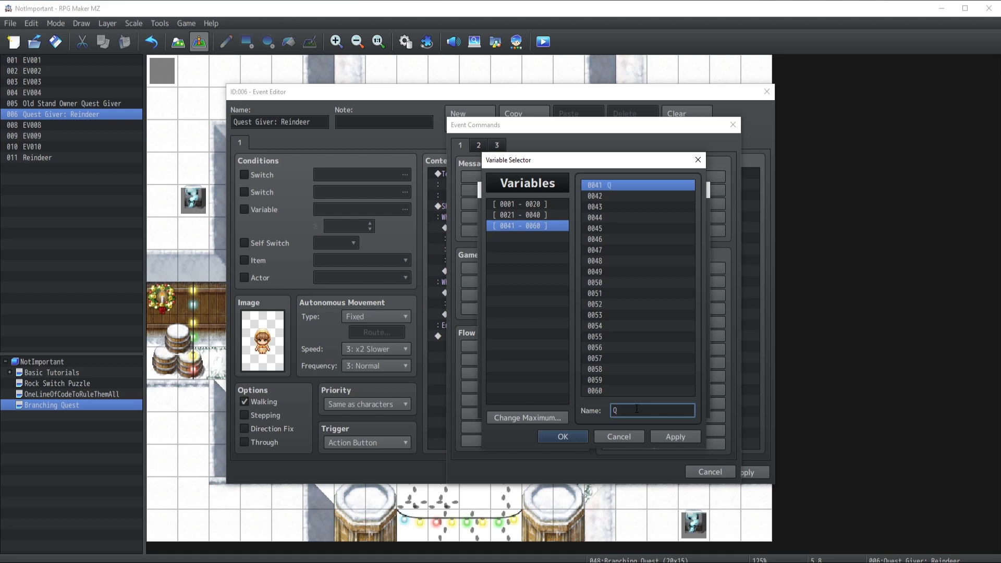
type(":")
type("Lady Owner Reindeer")
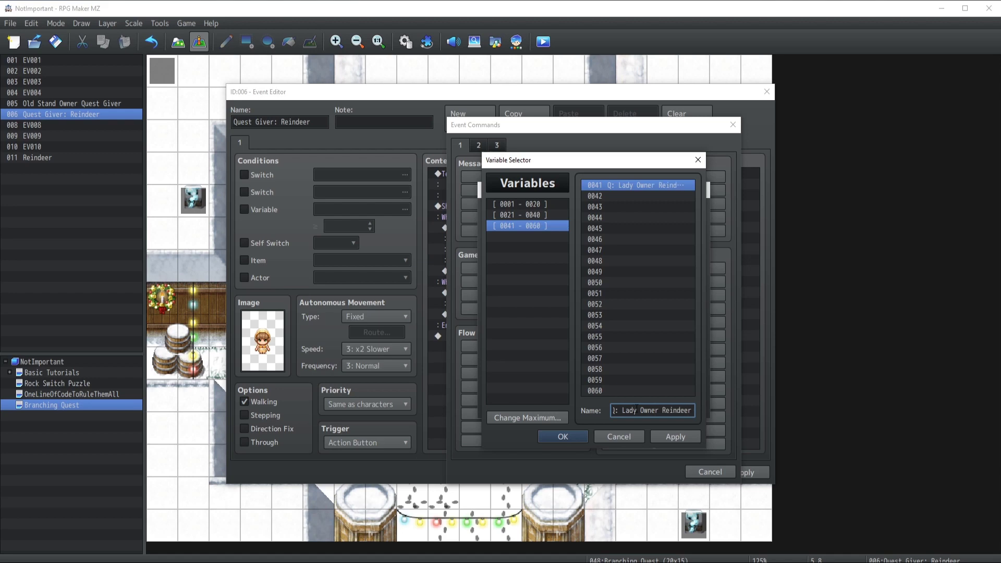
left_click(670, 436)
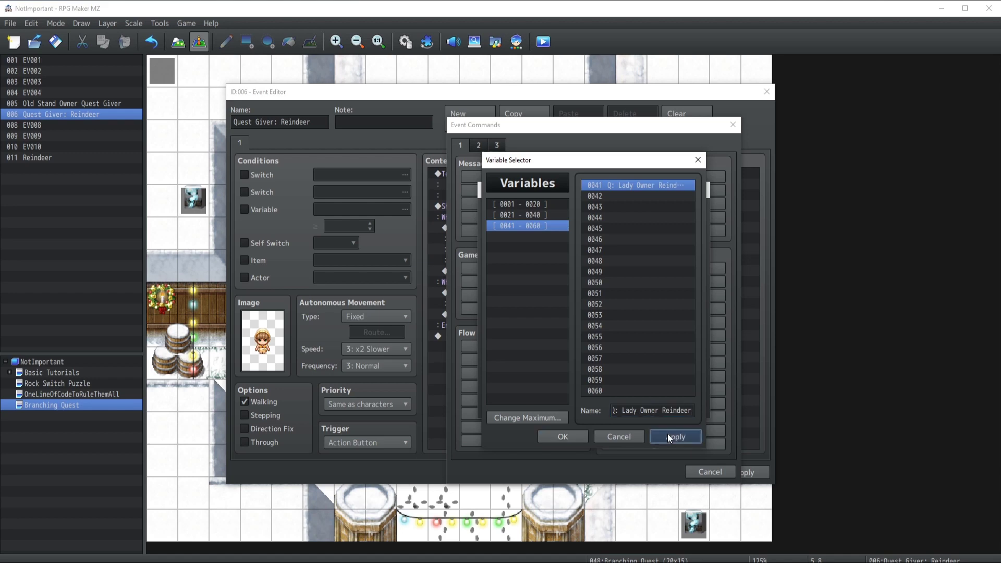
Make the command add constant 1 to variable 0041 and insert it.
left_click(573, 435)
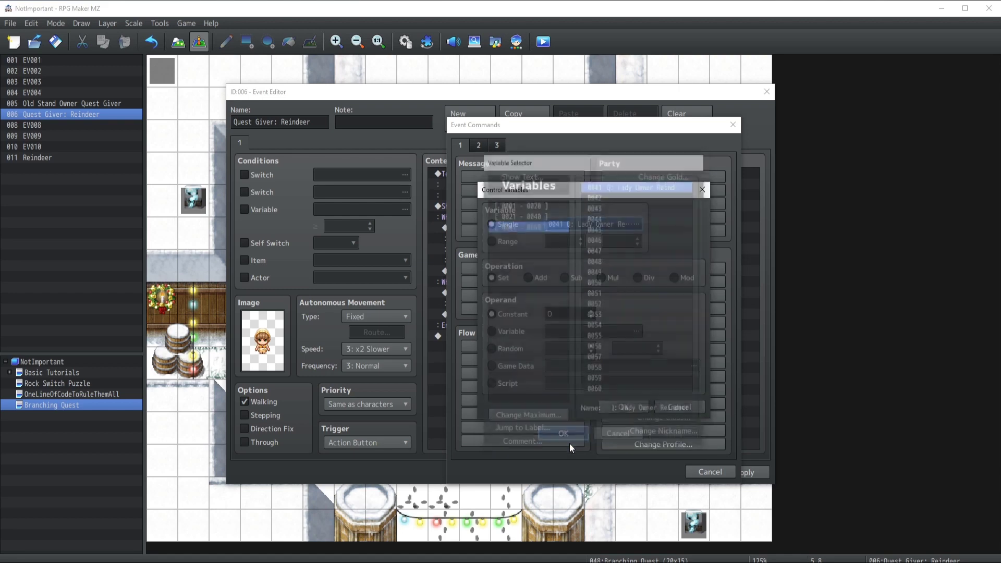
left_click(533, 277)
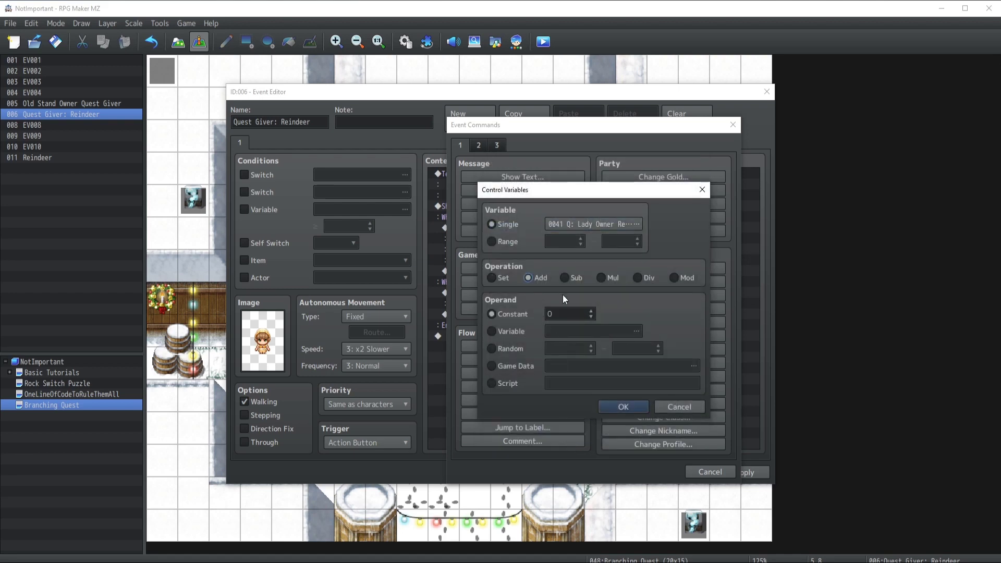
left_click(592, 310)
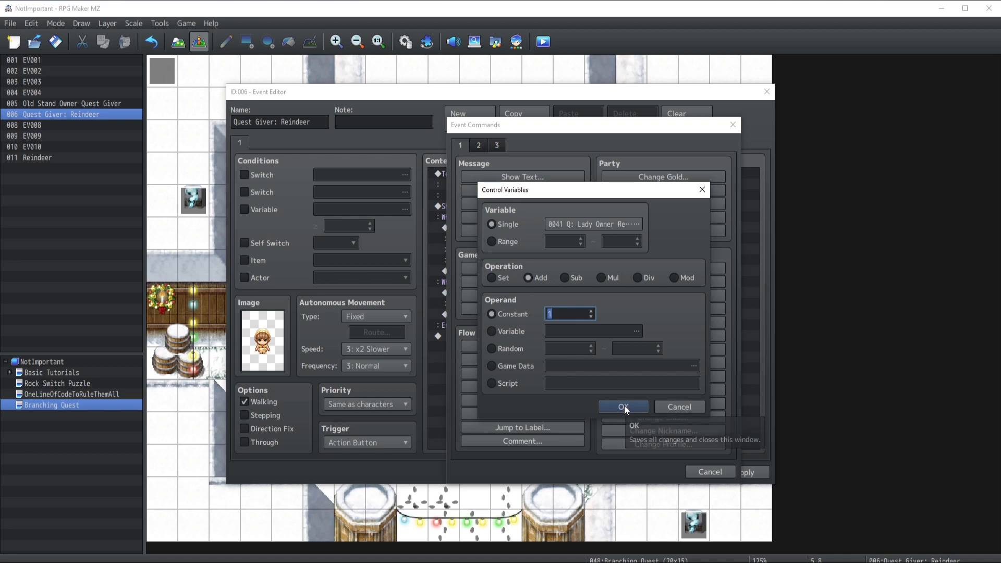
left_click(624, 405)
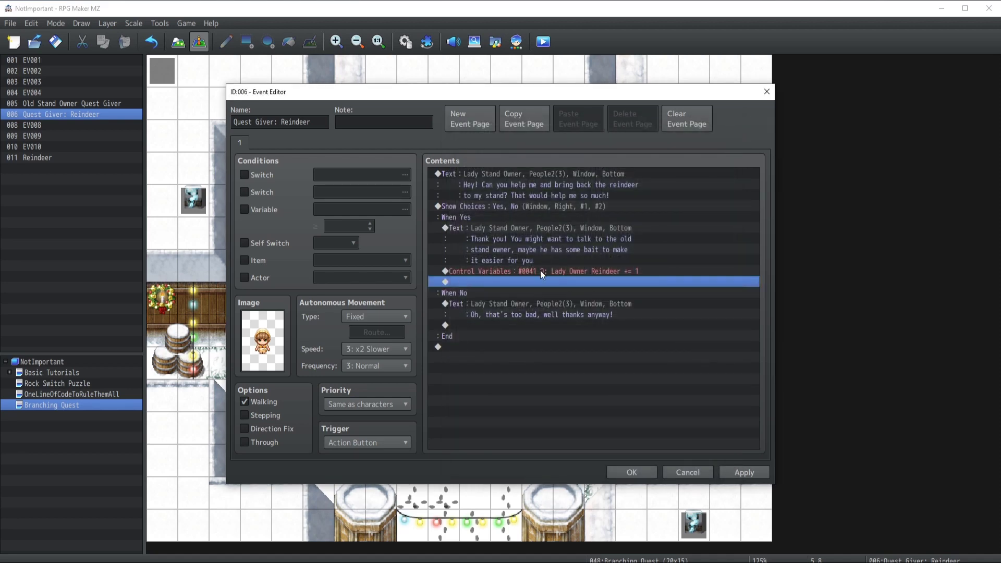
Duplicate the first page as page 2, requiring 0041 Q: Lady Owner Reindeer ≥ 1.
left_click(540, 271)
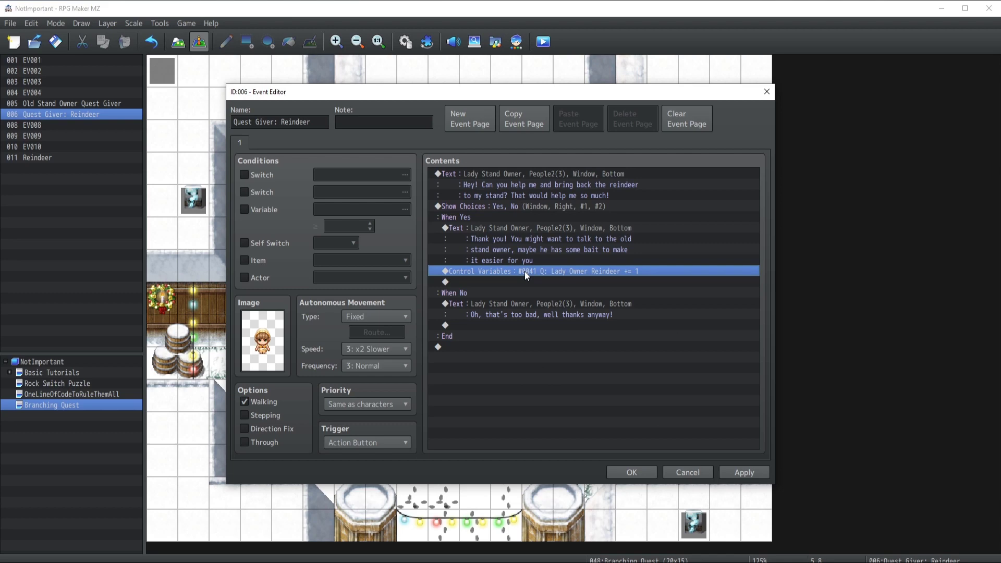
left_click(517, 119)
left_click(572, 117)
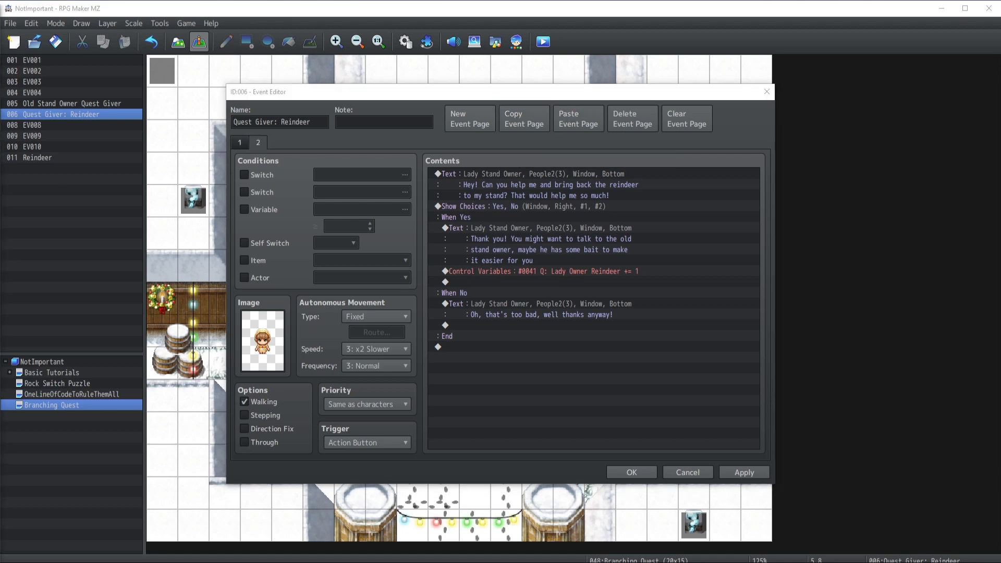
left_click(243, 209)
left_click(375, 209)
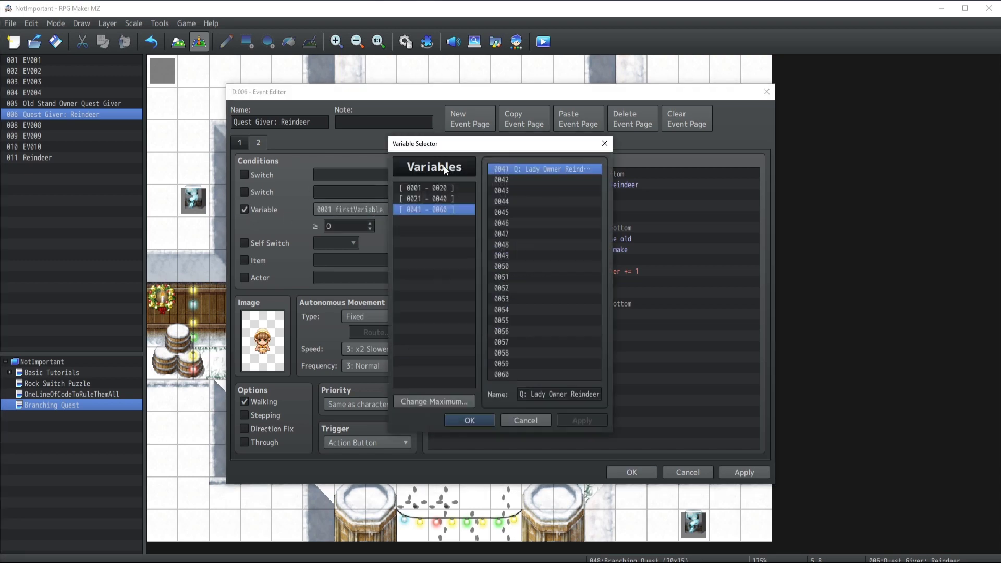
triple_click(552, 396)
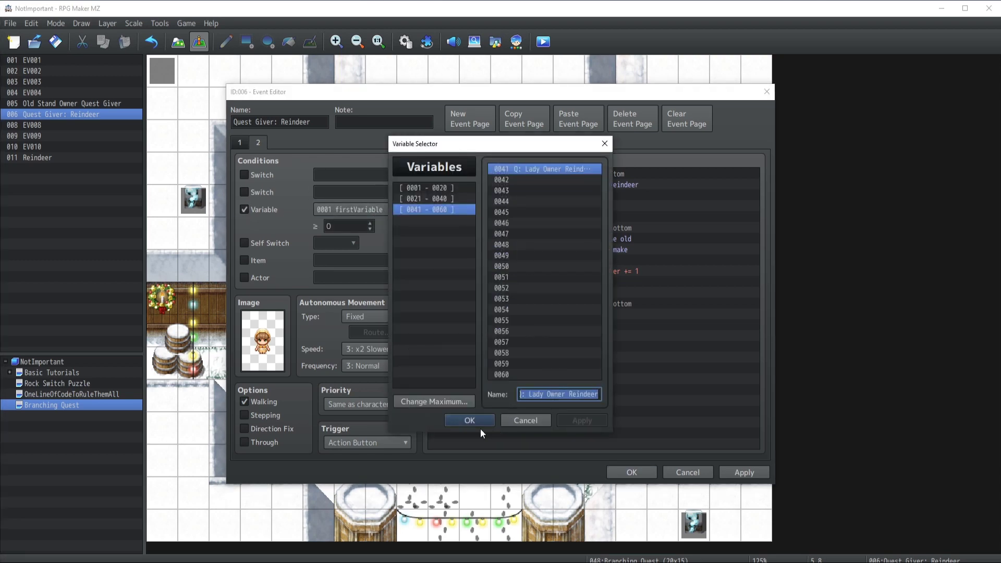
left_click(462, 419)
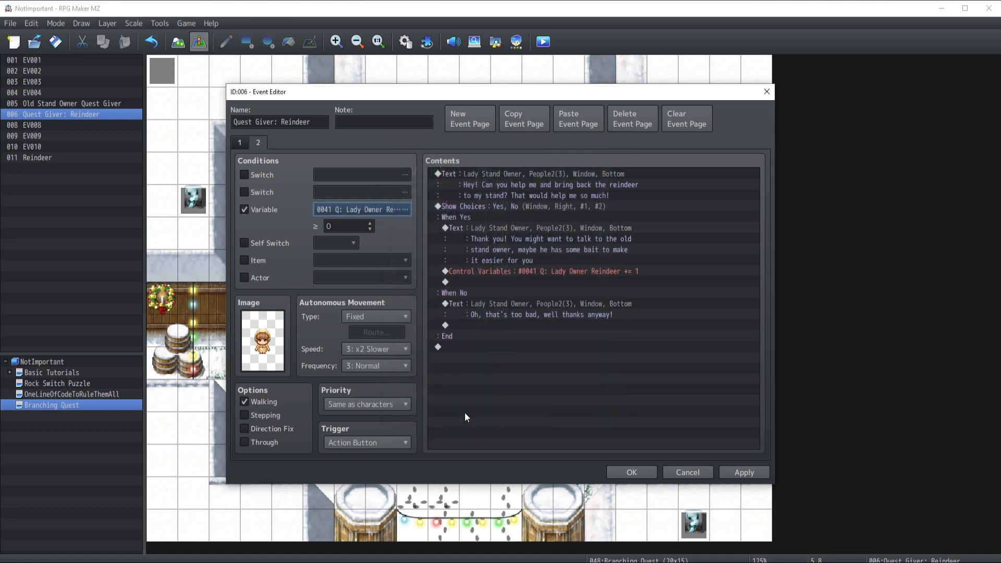
left_click(371, 224)
Delete the Yes/No choice block, change the line to 'Well please hurry!', and copy the page as page 3.
left_click(505, 324)
left_click(470, 174)
left_click(472, 207)
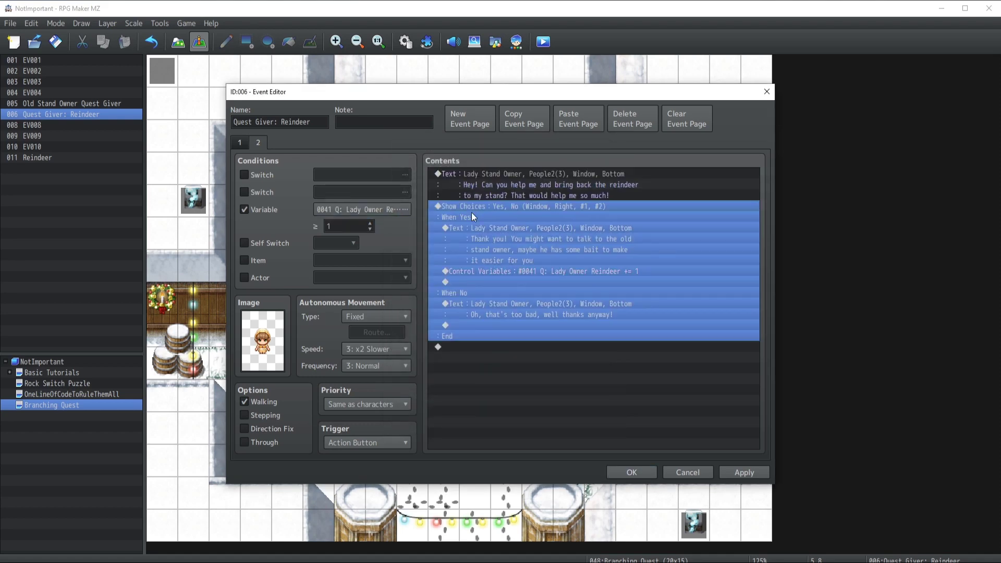
key("Delete")
double_click(487, 177)
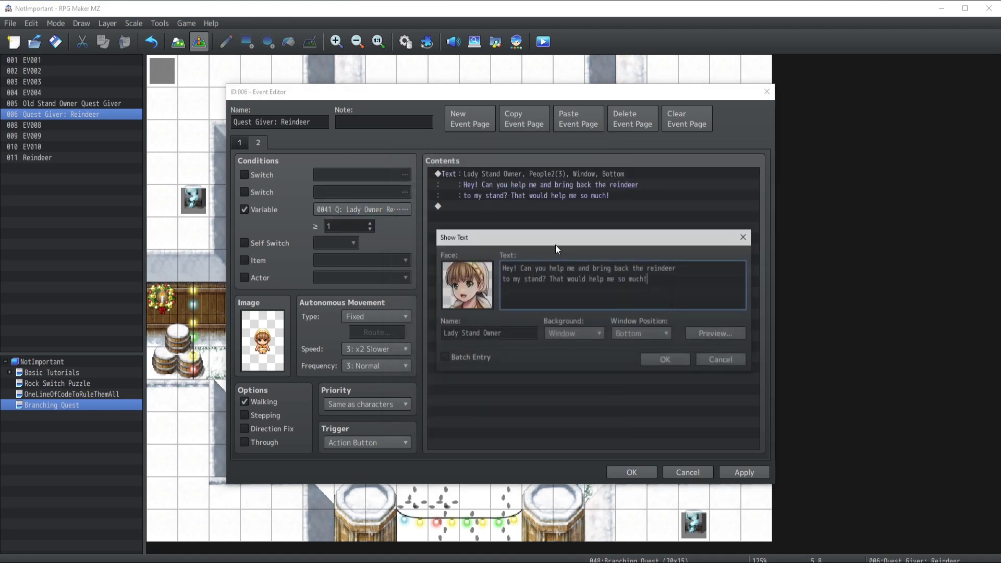
key("ctrl+a")
type("Well please hurry!")
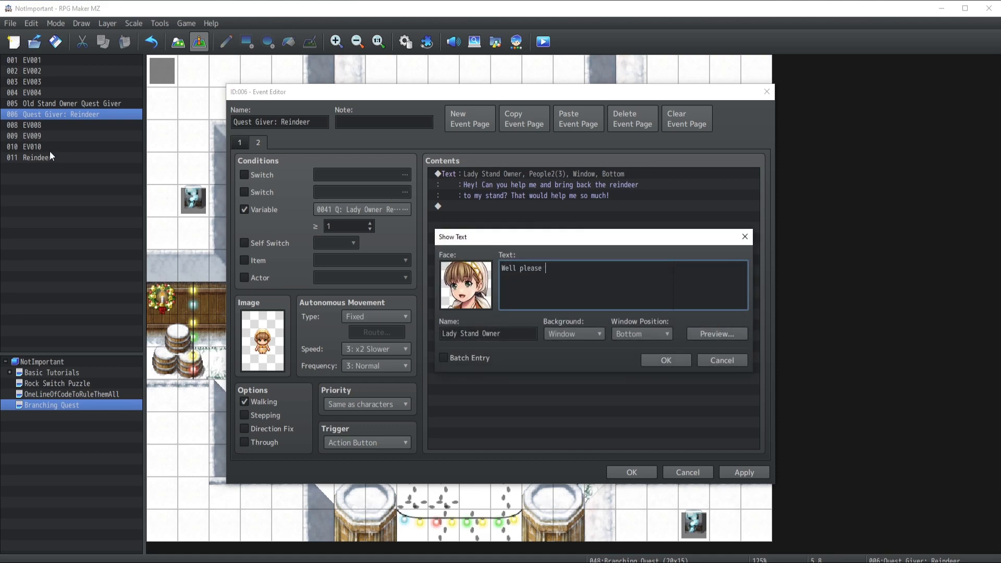
left_click(664, 360)
left_click(519, 121)
left_click(576, 112)
Make page 3 say 'Thank you so much for bringing back the Reindeer! Here's some money!'.
double_click(368, 222)
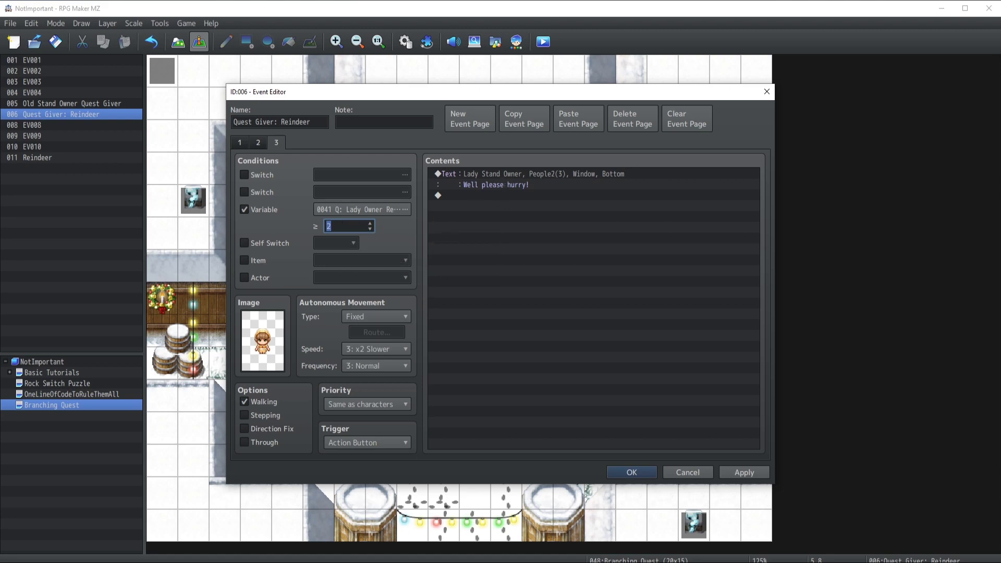
left_click(502, 176)
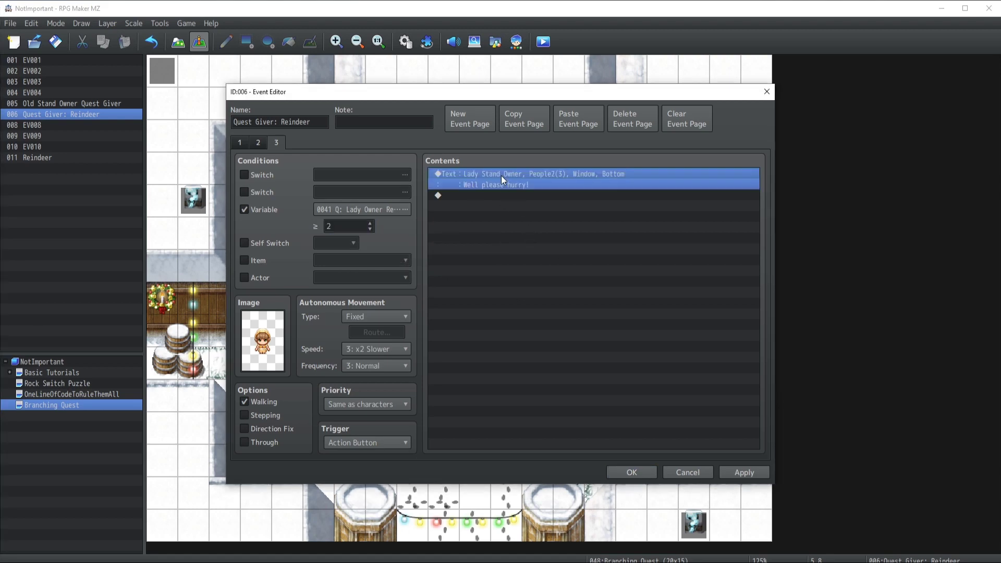
double_click(502, 176)
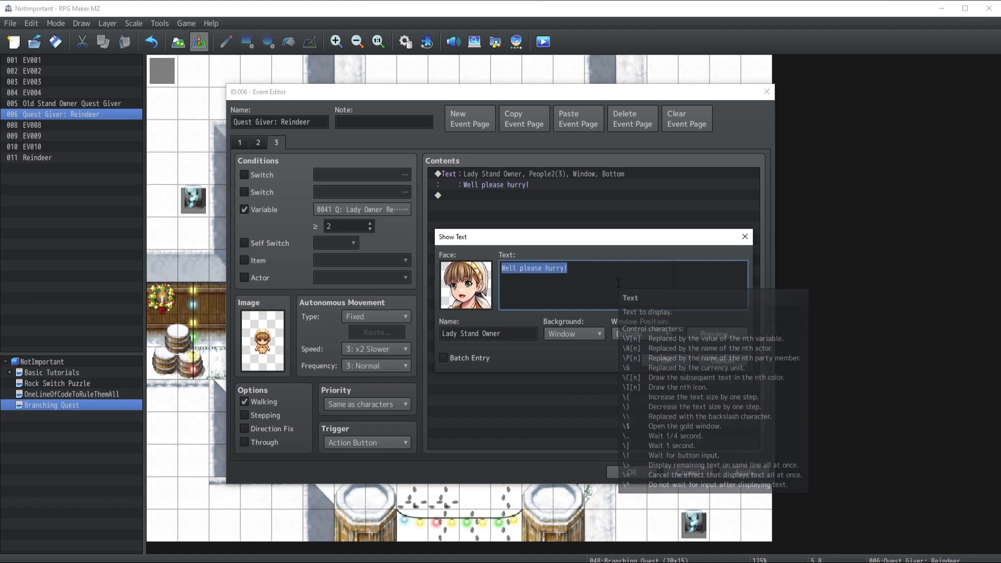
type("Thank you so much for bringing back the Reindeer!")
key("Return")
type("Here's some money!")
left_click(665, 359)
Check page 3's command list, then copy it as a new page 4.
double_click(481, 217)
left_click(522, 176)
key("Escape")
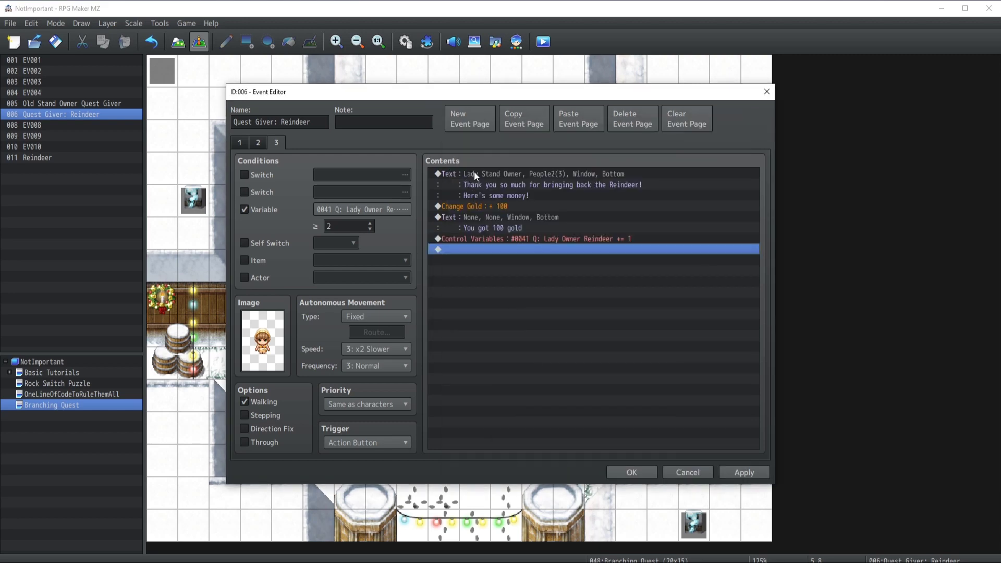
left_click(477, 174)
left_click(486, 249)
left_click(529, 128)
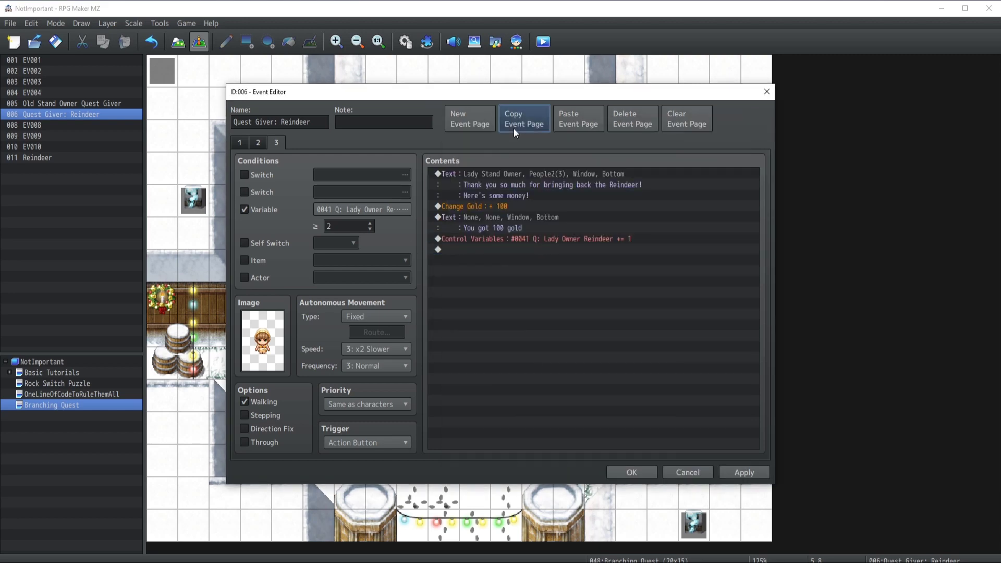
left_click(578, 120)
Raise the required value to 3 and remove page 4's Change Gold and Control Variables commands.
left_click(370, 223)
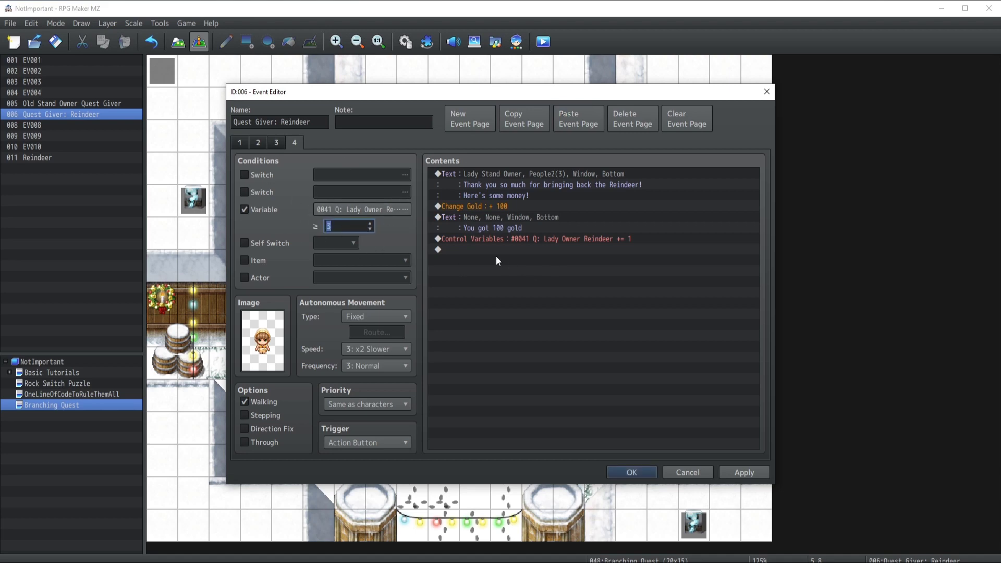
left_click(290, 142)
left_click(484, 233)
left_click(477, 202, "shift")
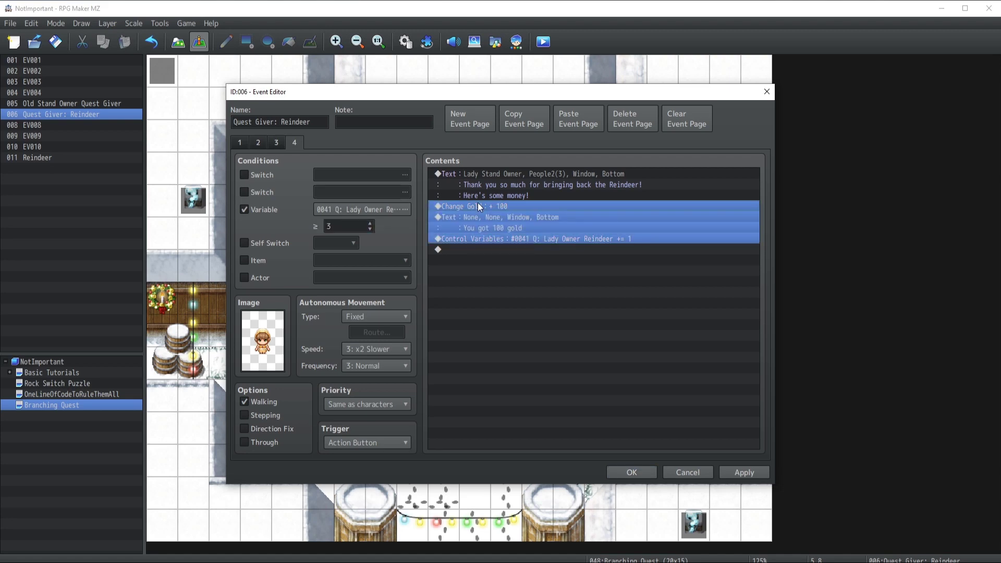
key("Delete")
Change page 4's dialogue to 'Thank you again!'.
left_click(486, 174)
double_click(486, 174)
key("ctrl+a")
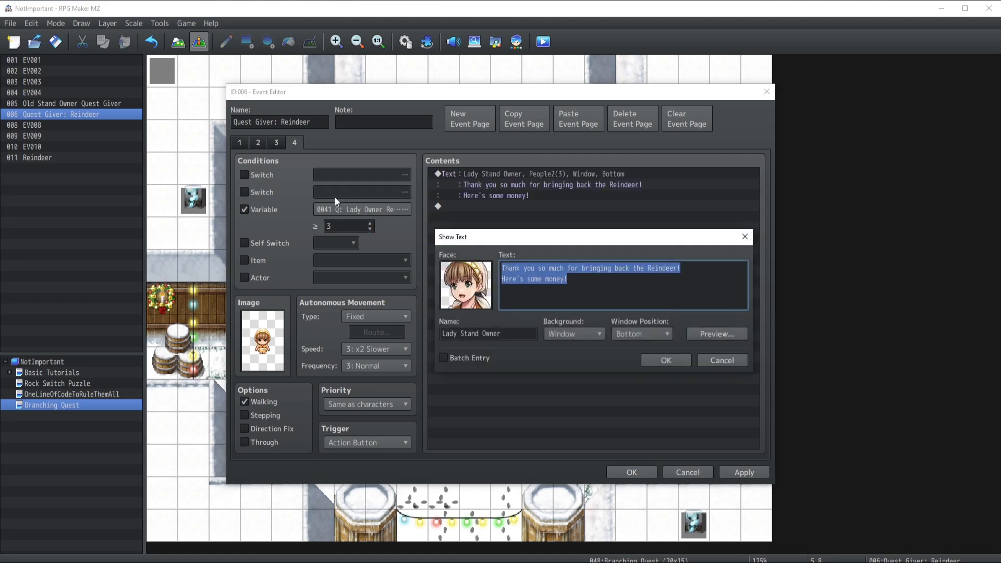
type("Thank you again!")
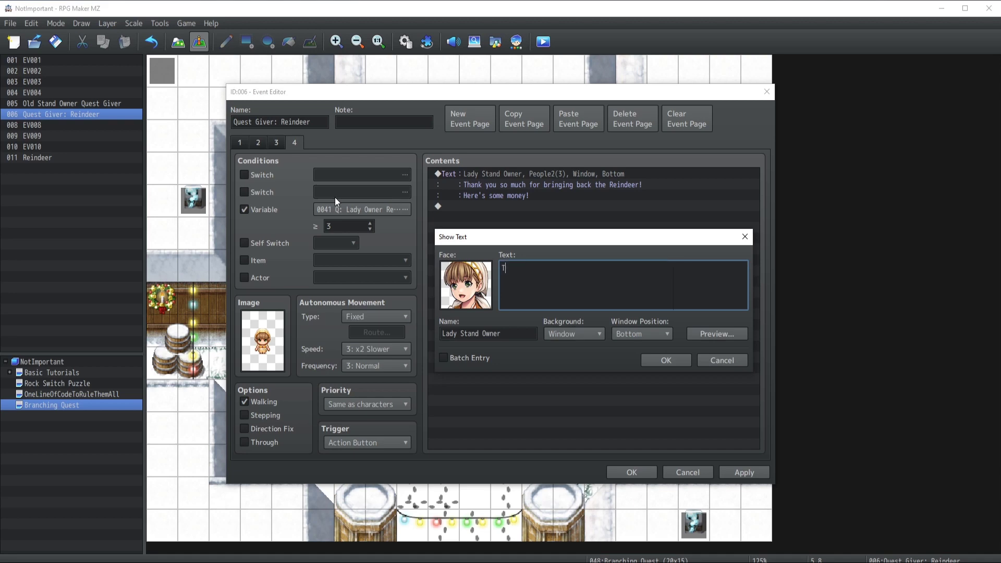
left_click(666, 360)
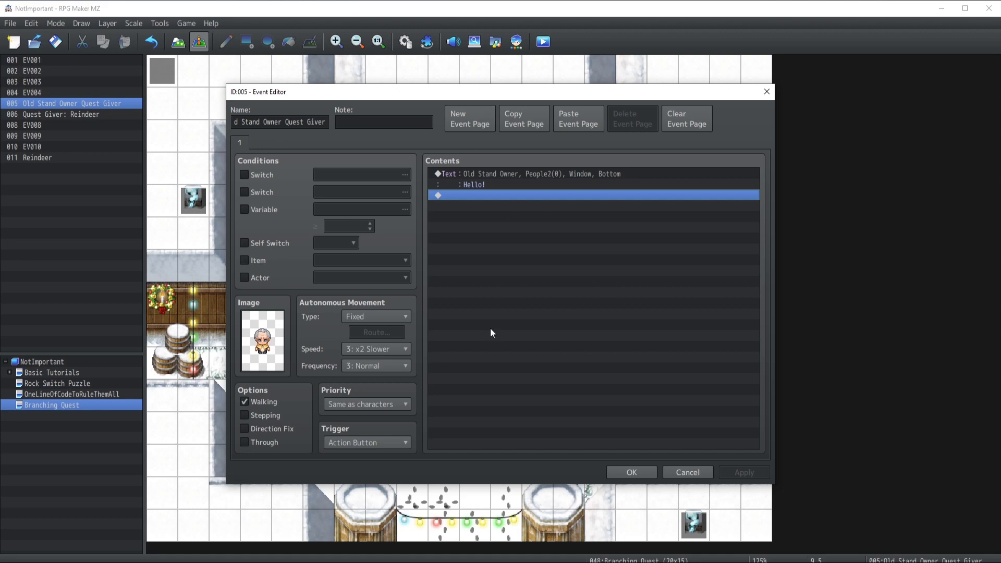
Add a blank page 2 conditioned on 0042 Q: Old Owner Reindeer ≥ 1, then delete it.
left_click(469, 112)
left_click(244, 210)
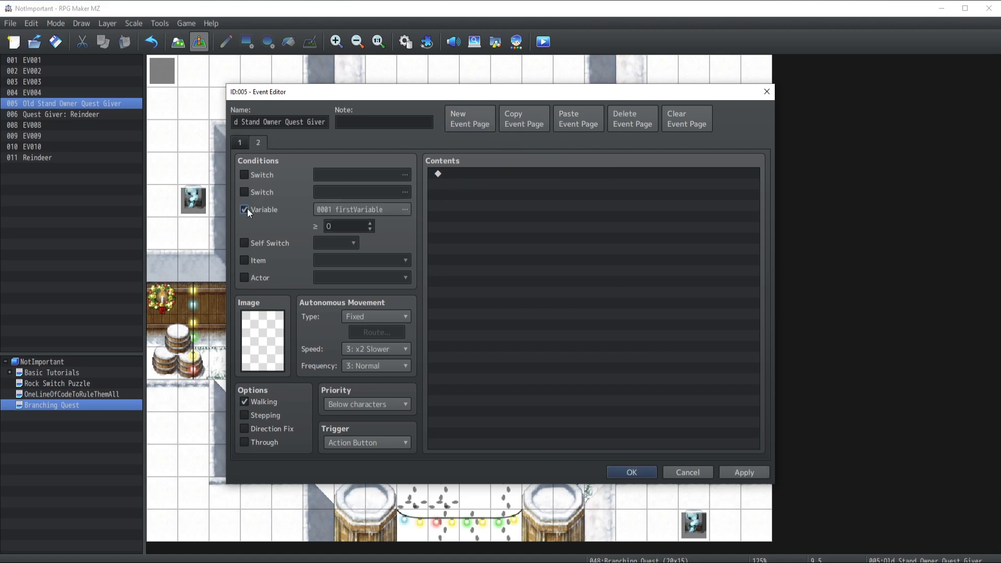
left_click(383, 210)
left_click(538, 179)
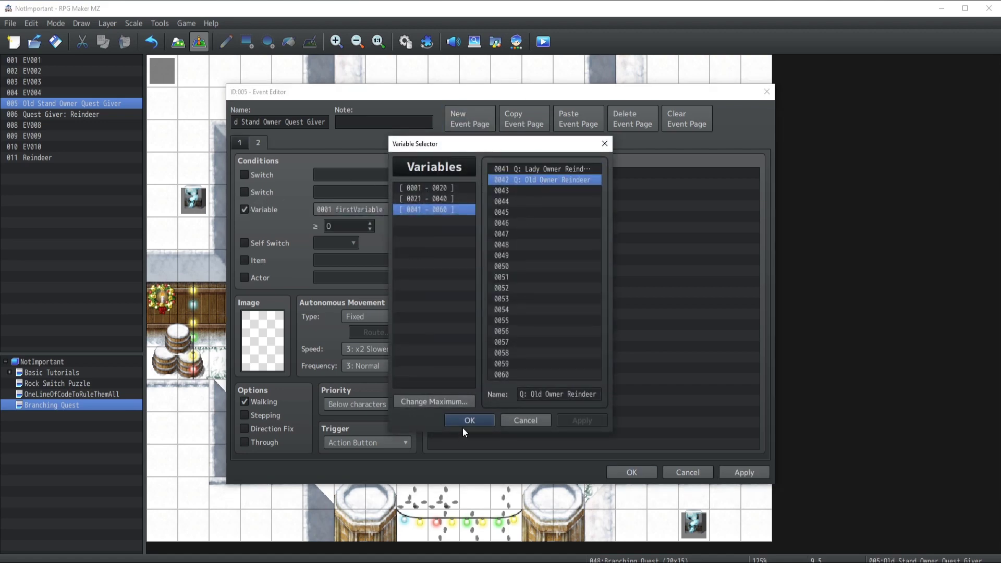
left_click(462, 423)
left_click(371, 223)
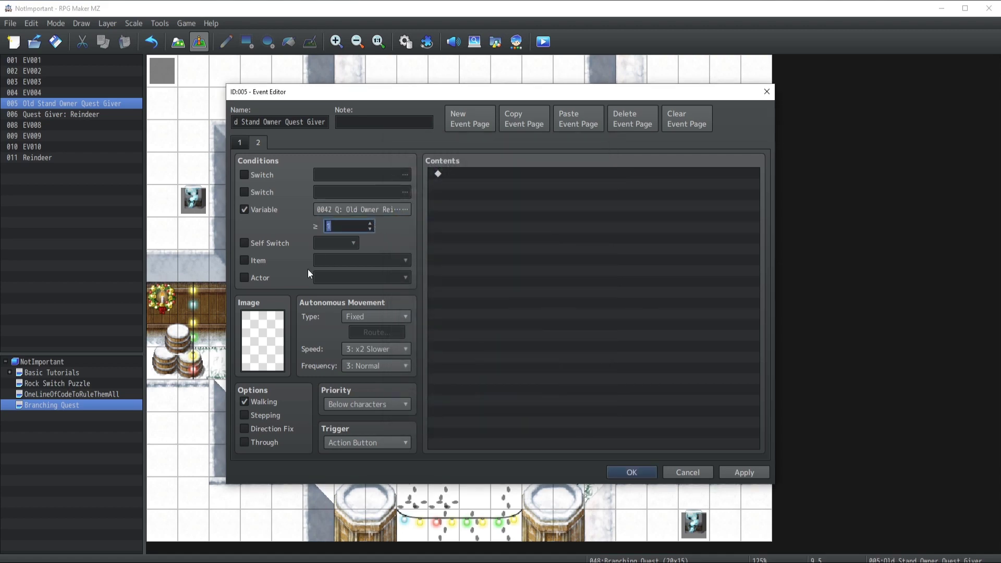
left_click(630, 123)
Copy the greeting page as page 2 requiring Q: Old Owner Reindeer ≥ 1.
left_click(530, 123)
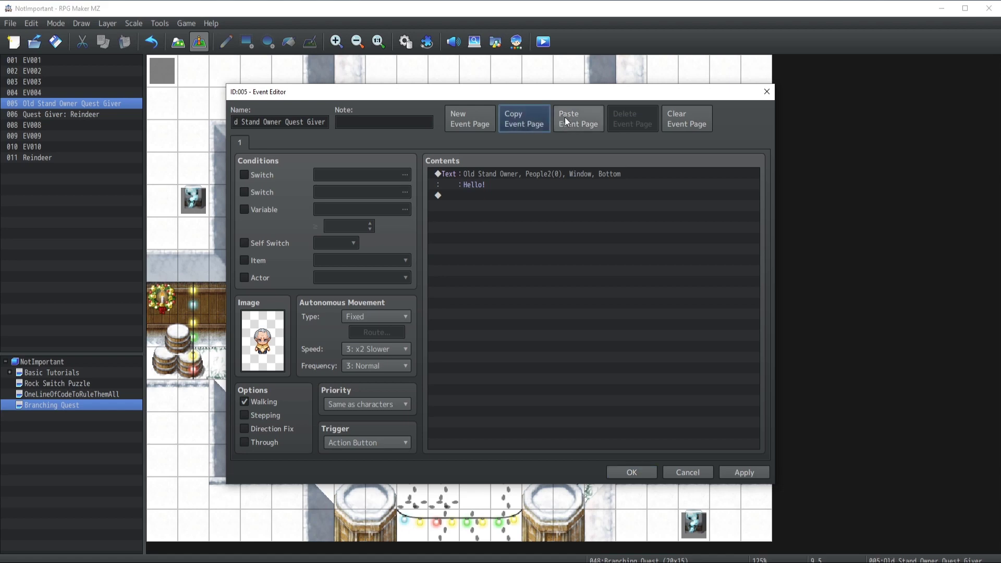
left_click(565, 117)
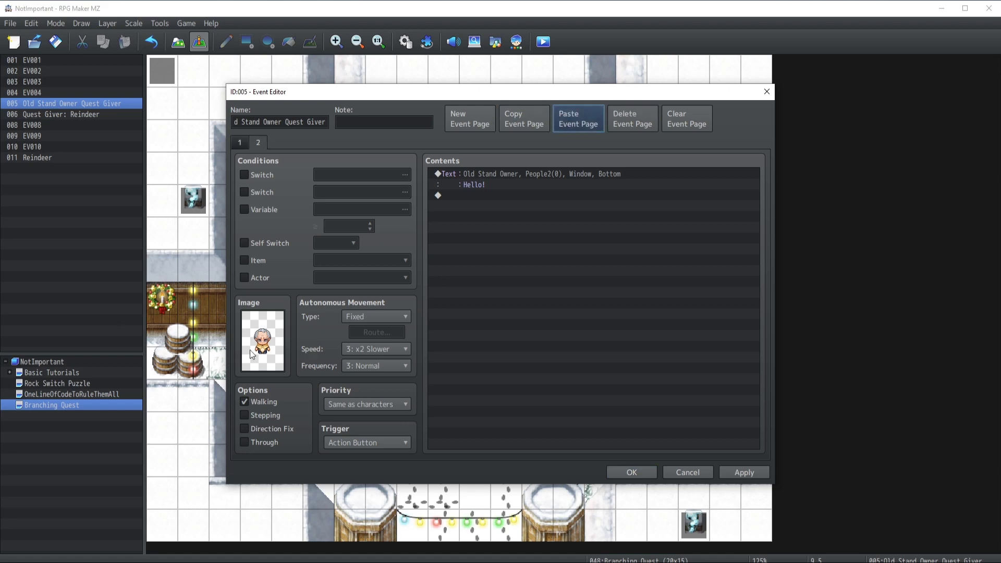
left_click(244, 209)
left_click(405, 211)
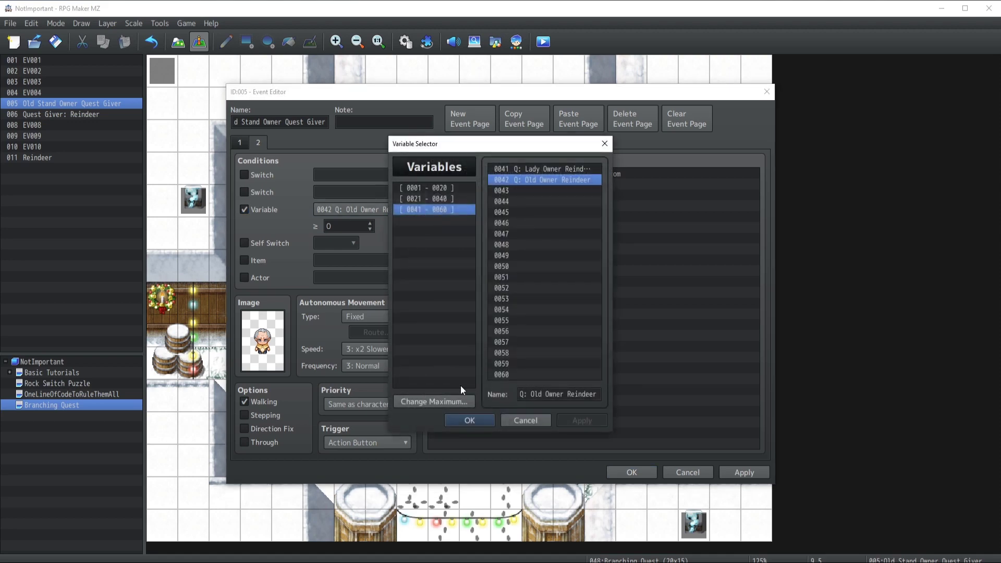
left_click(469, 422)
left_click(370, 224)
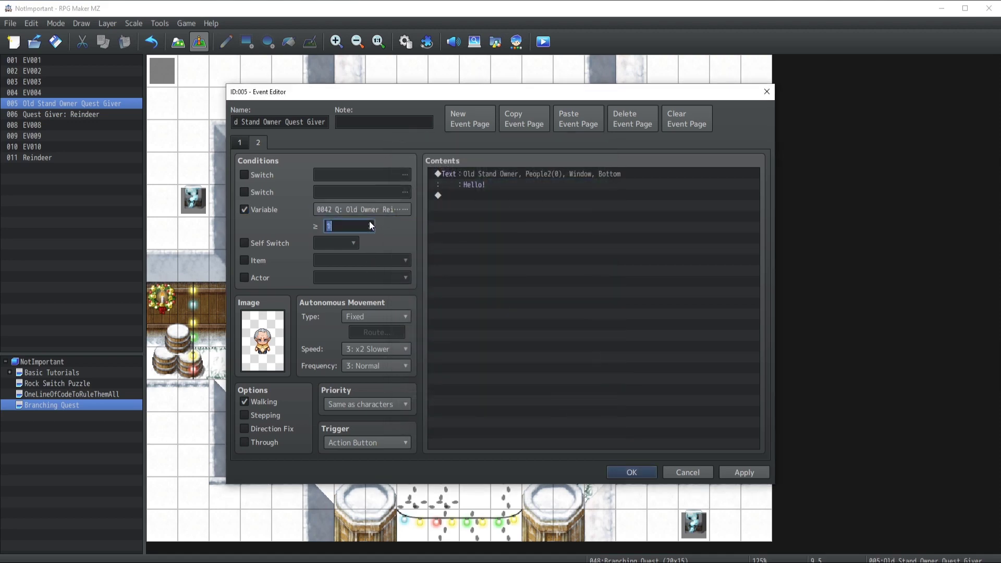
Change page 2's line to 'Hey! Would you want to help me?' and add a Yes choice adding 1 to 0042.
double_click(472, 172)
type("Hey! ")
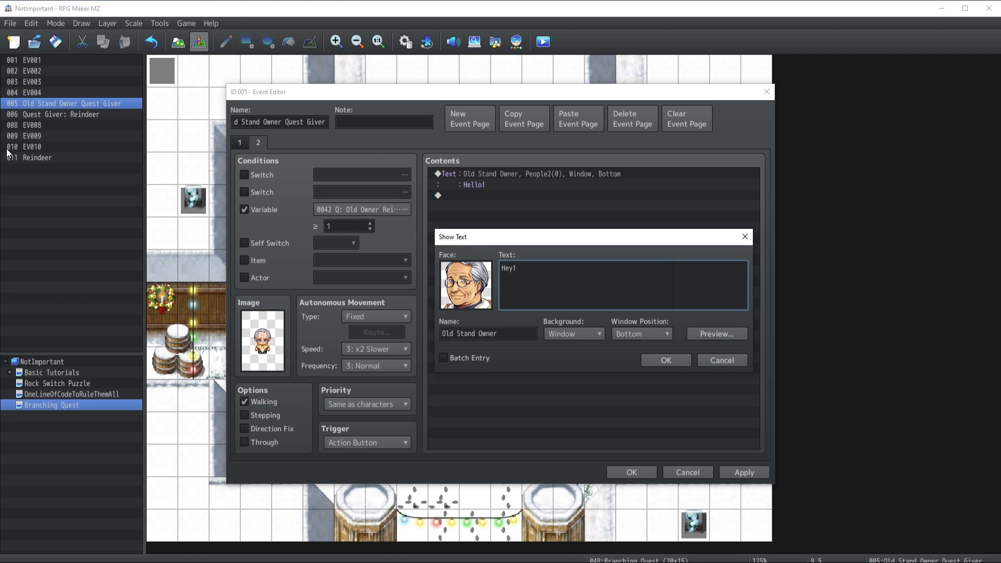
type("Would you want to help me?")
left_click(666, 360)
double_click(462, 215)
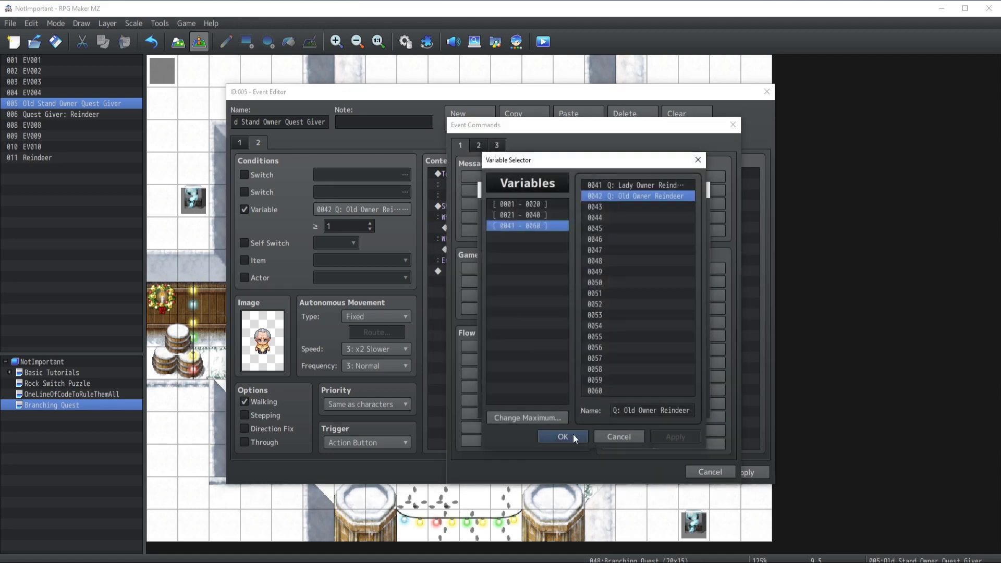
left_click(573, 437)
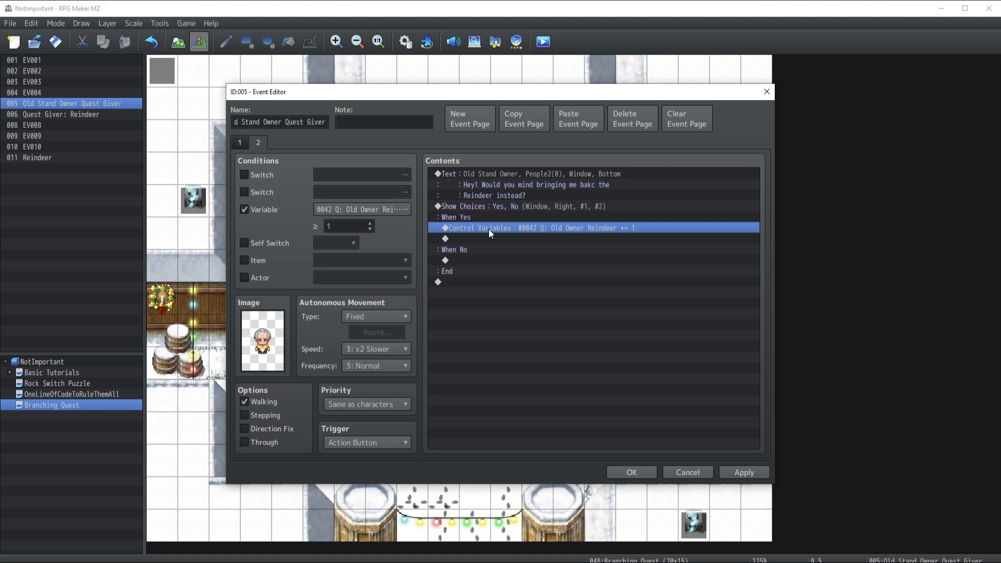
Under When Yes, start a Control Variables command targeting 0041 Q: Lady Owner Reindeer.
double_click(491, 236)
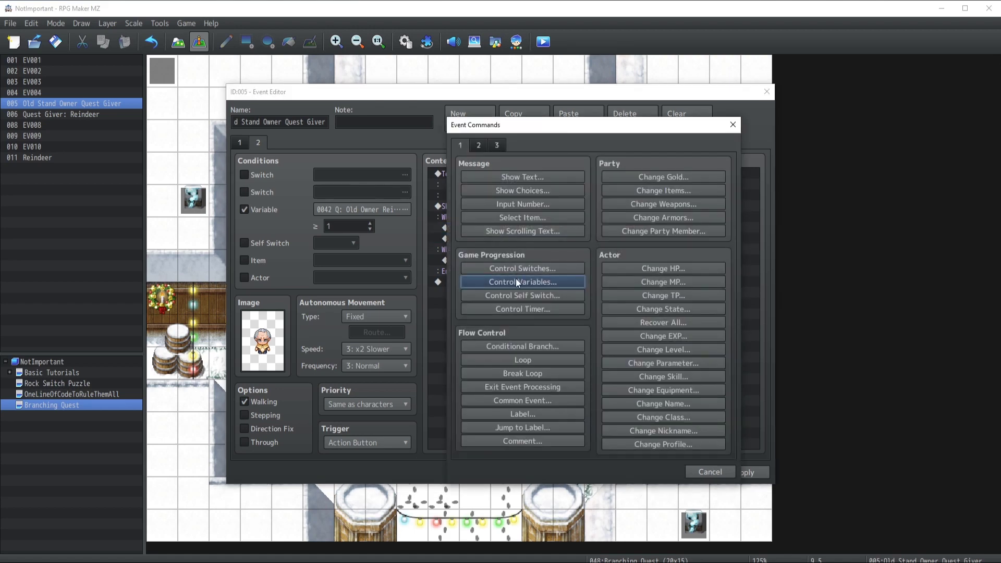
left_click(515, 280)
left_click(604, 224)
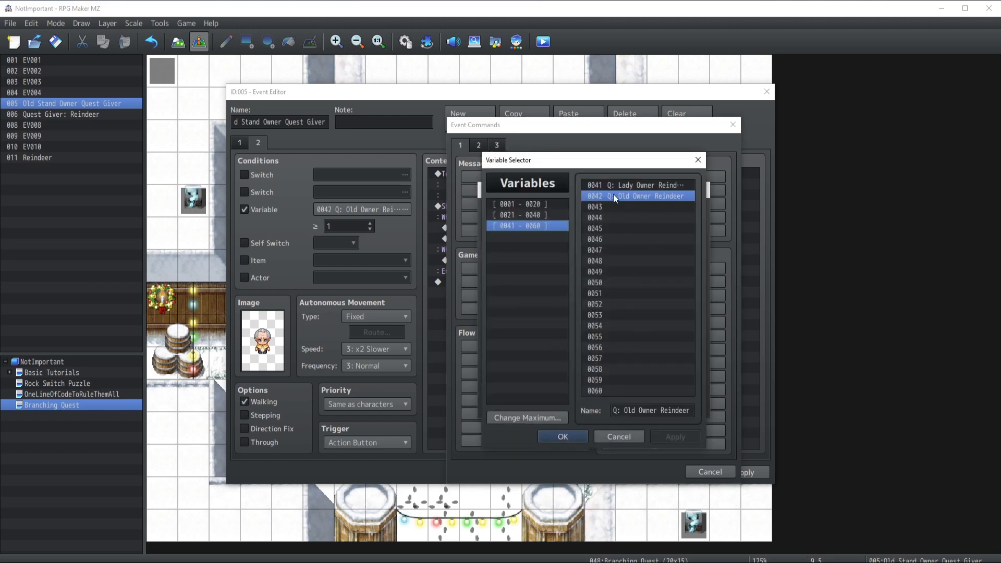
left_click(620, 186)
left_click(560, 438)
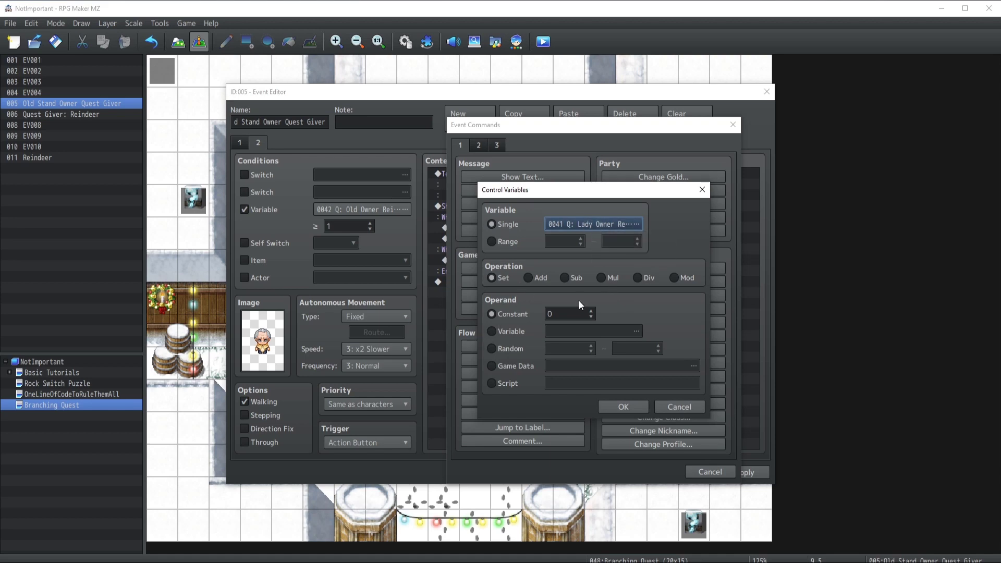
Set variable 0041 to constant -1, confirm it, and close the old owner's event with OK.
left_click(531, 277)
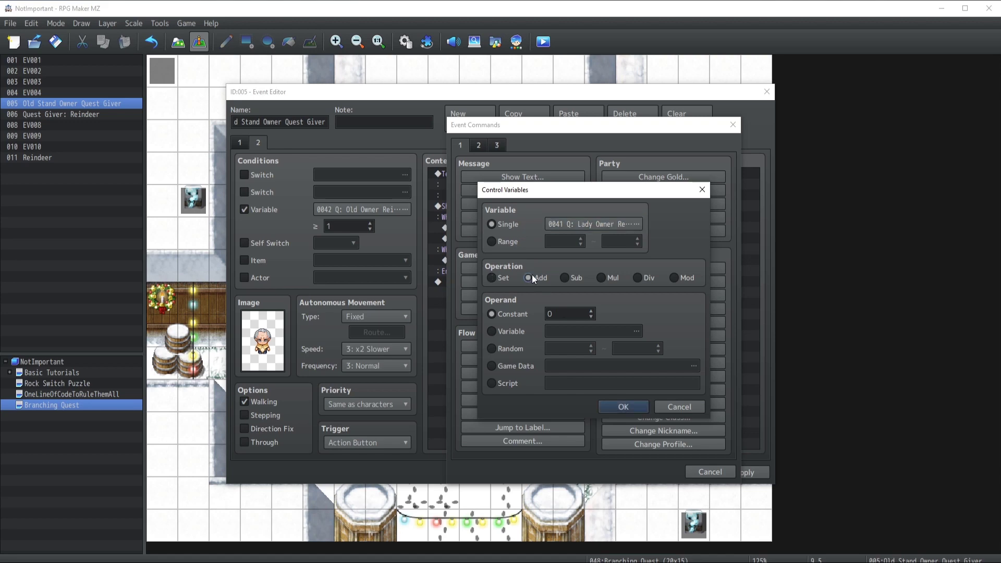
left_click(490, 314)
left_click(491, 278)
double_click(560, 313)
type("-1")
left_click(626, 406)
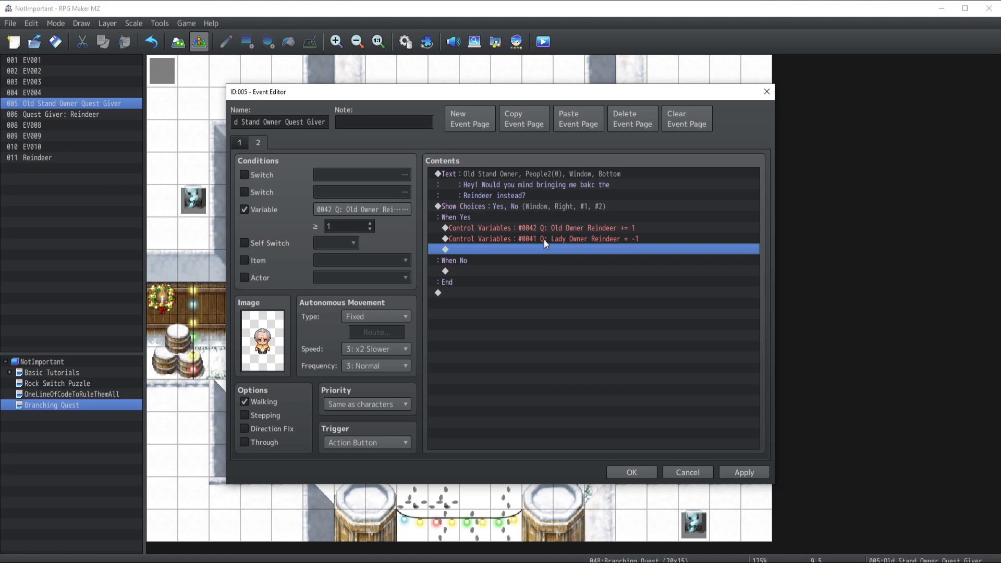
left_click(544, 240)
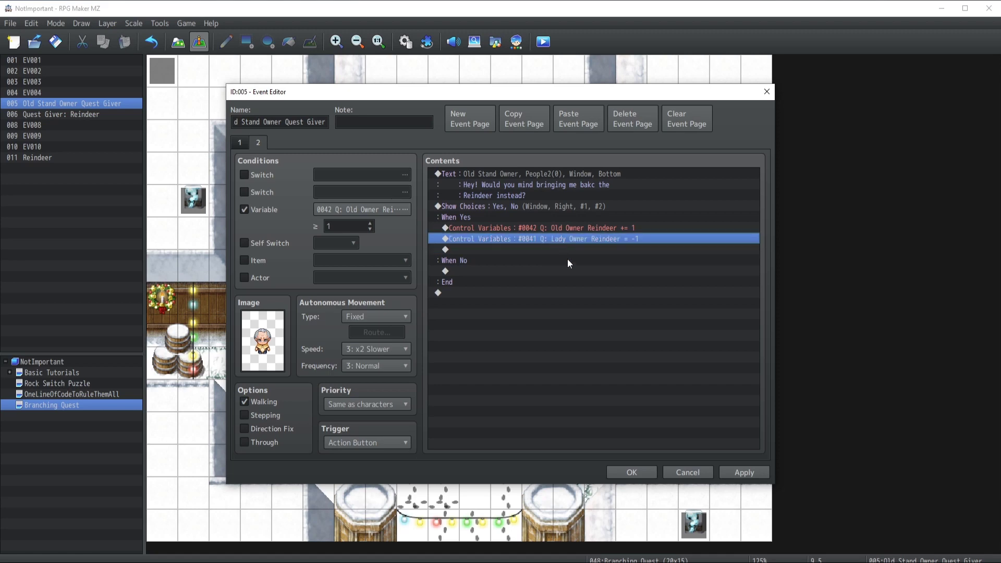
left_click(631, 472)
Open the Quest Giver: Reindeer event and paste page 1 as page 2, conditioned on 0041 ≥ 0.
double_click(323, 329)
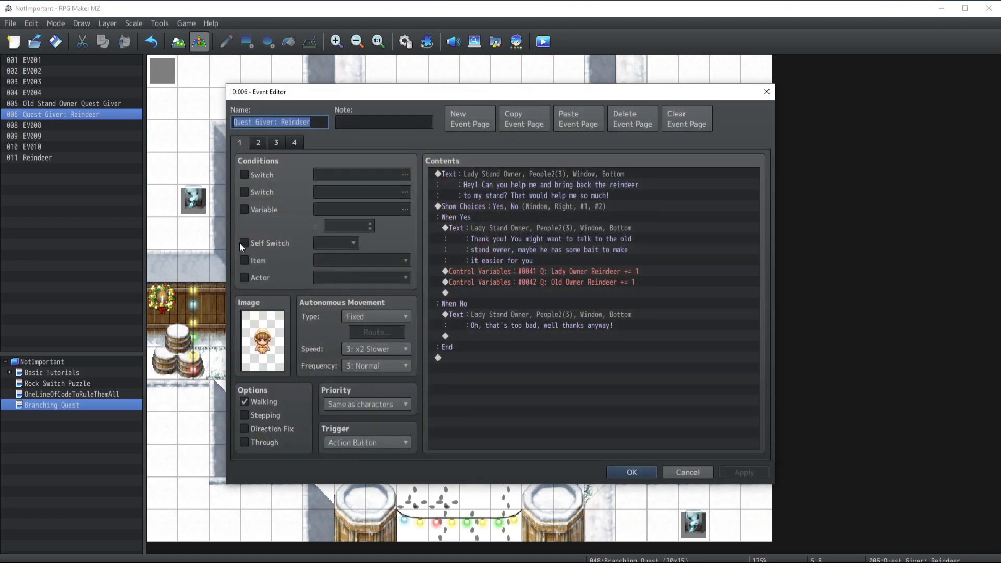
left_click(516, 123)
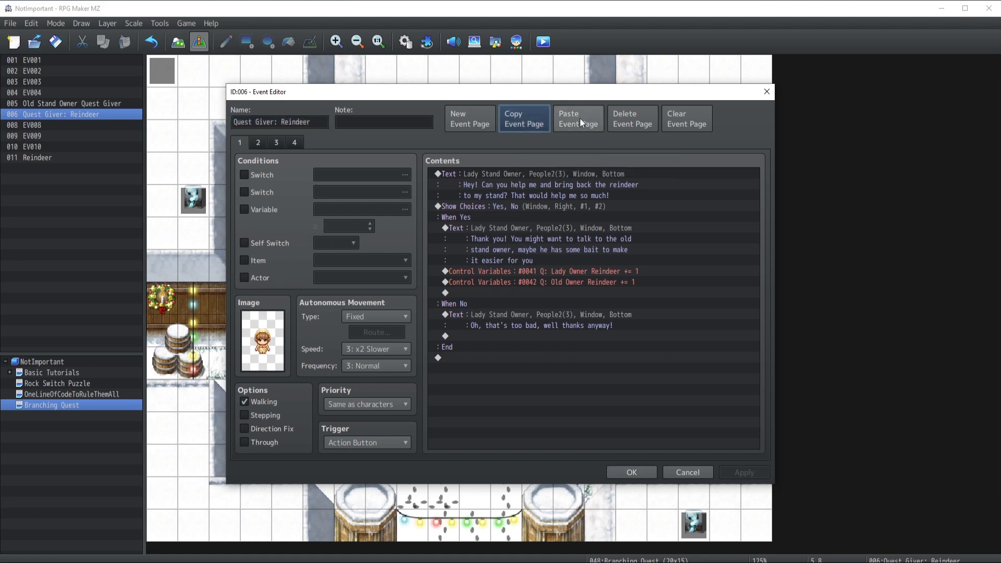
left_click(579, 118)
left_click(249, 211)
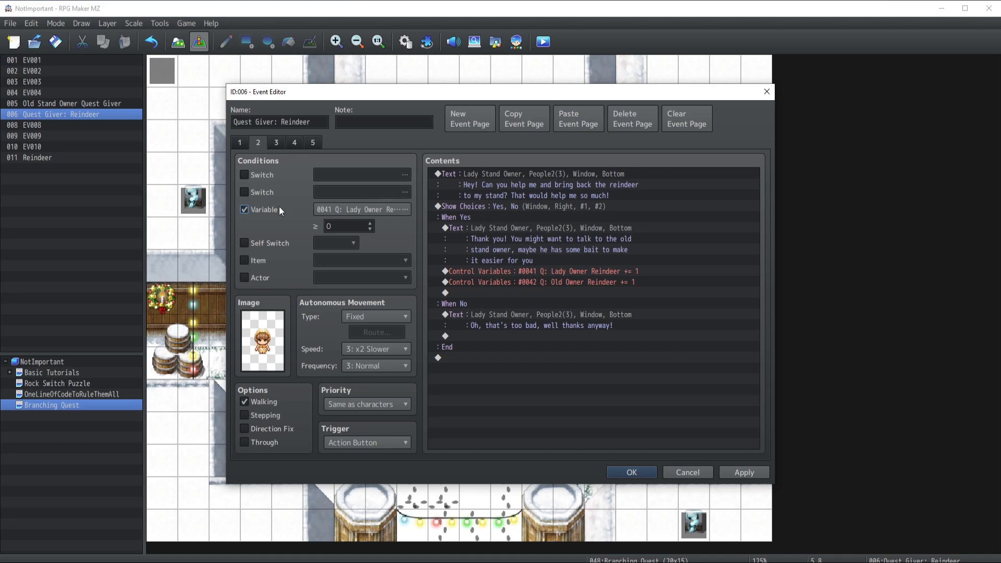
left_click(379, 207)
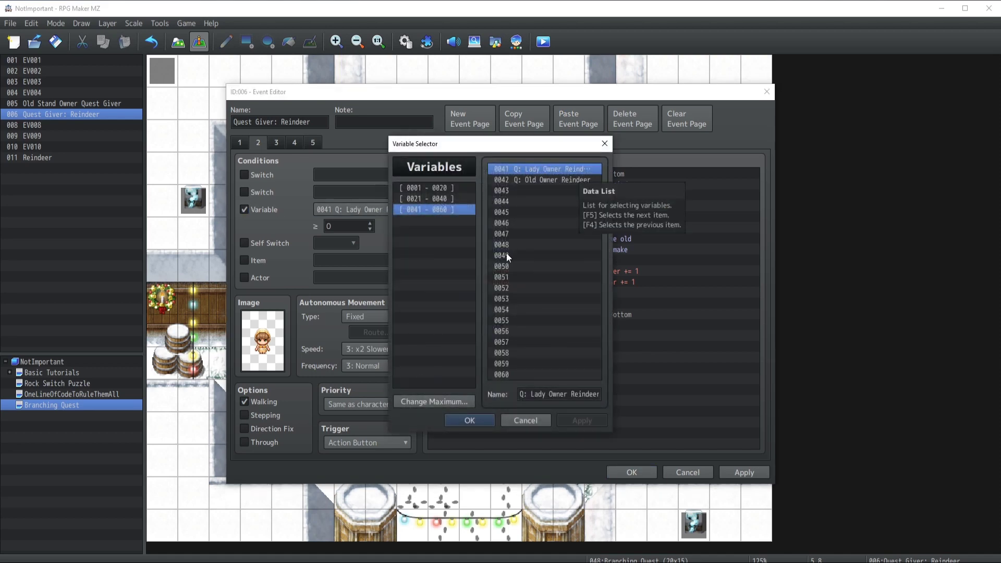
left_click(466, 422)
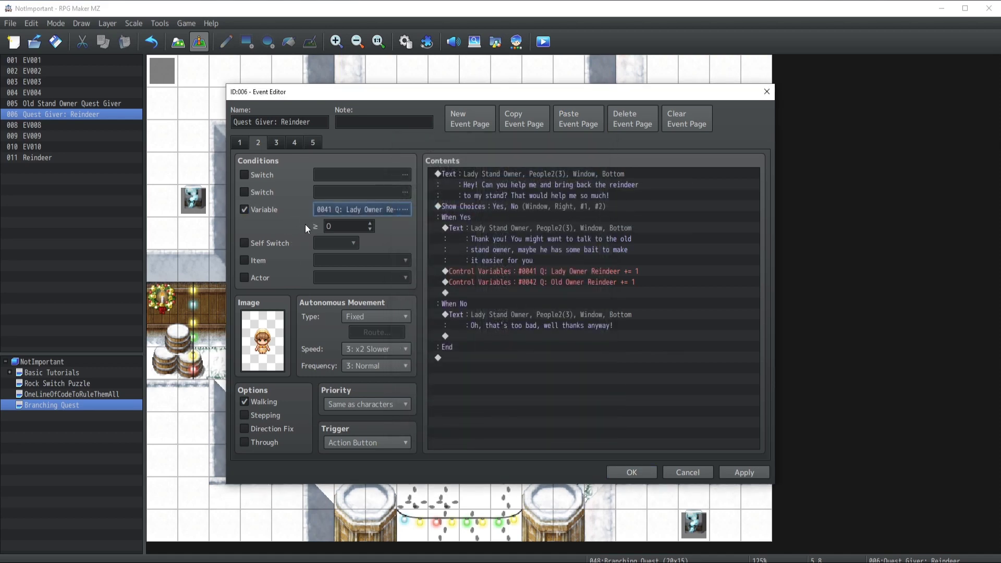
left_click(333, 227)
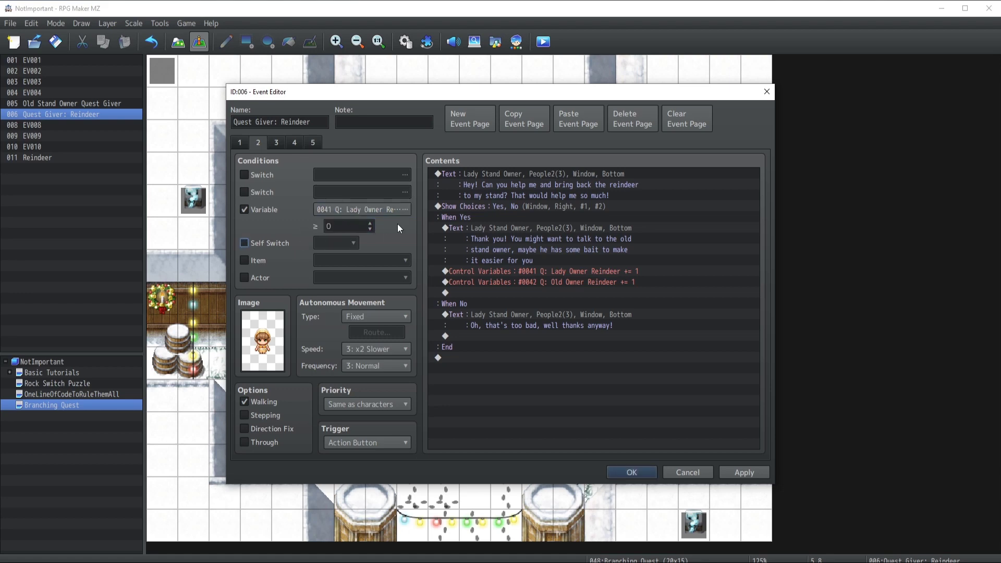
left_click(236, 142)
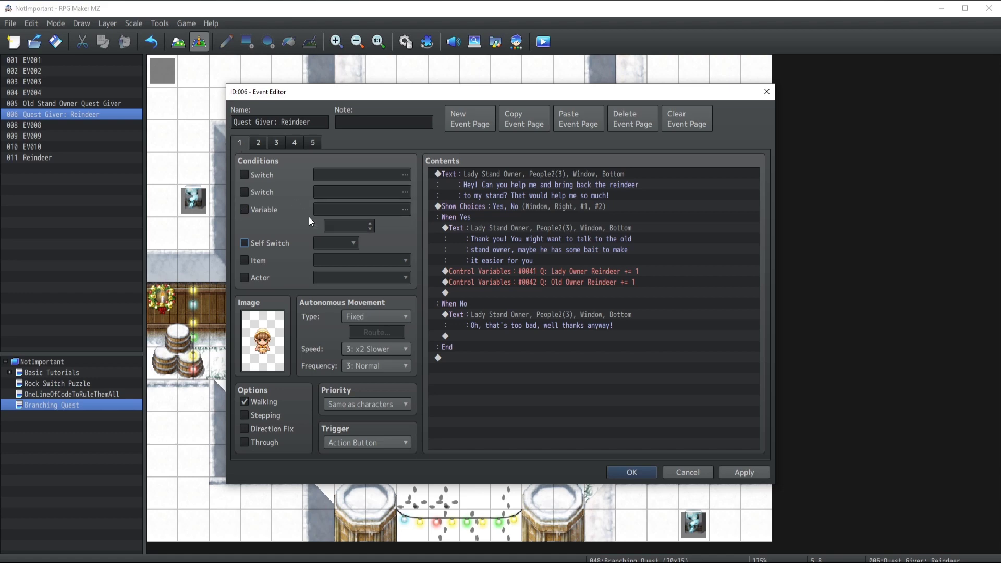
Delete the yes/no choice block from the lady's first page.
left_click(487, 183)
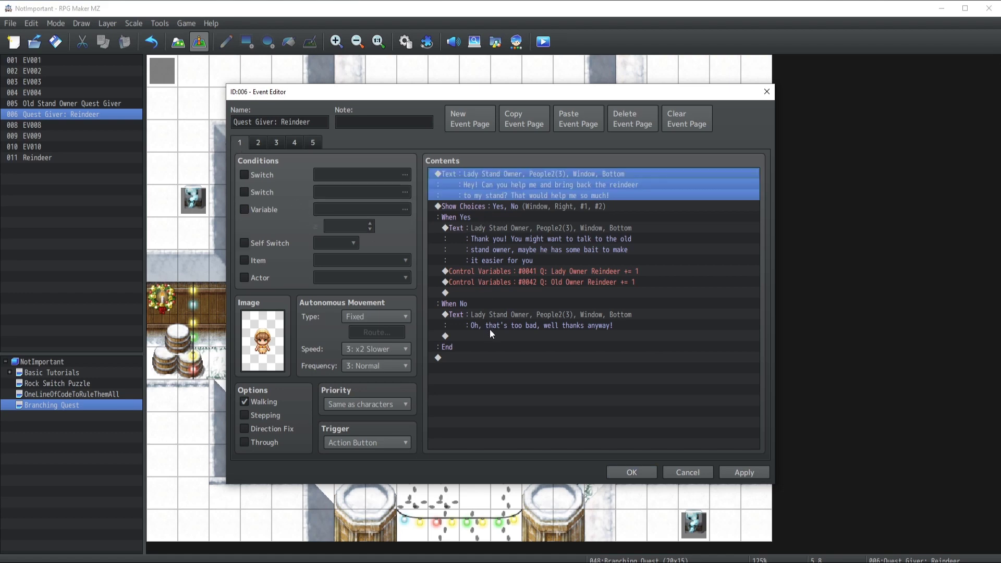
left_click(489, 208)
key("Delete")
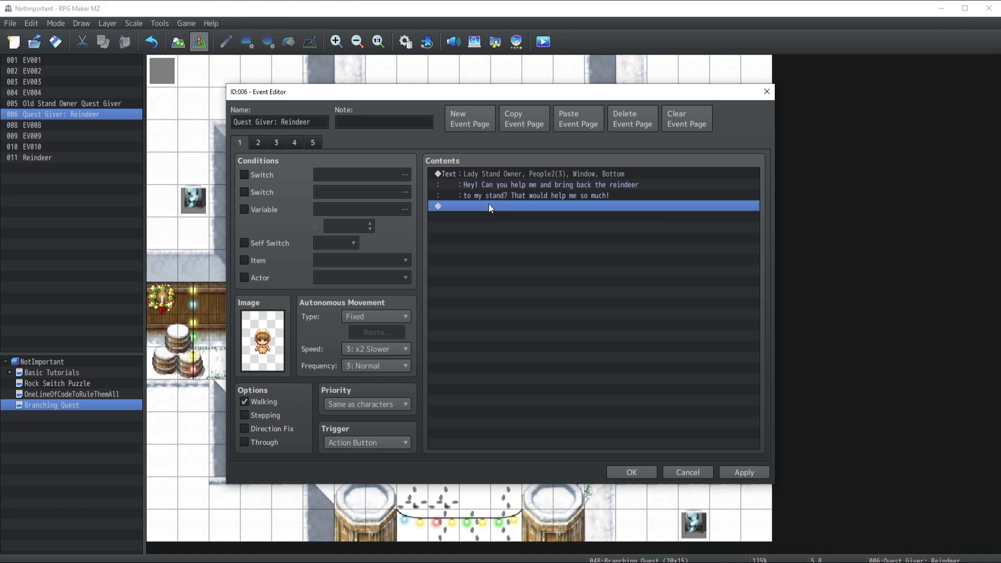
left_click(260, 140)
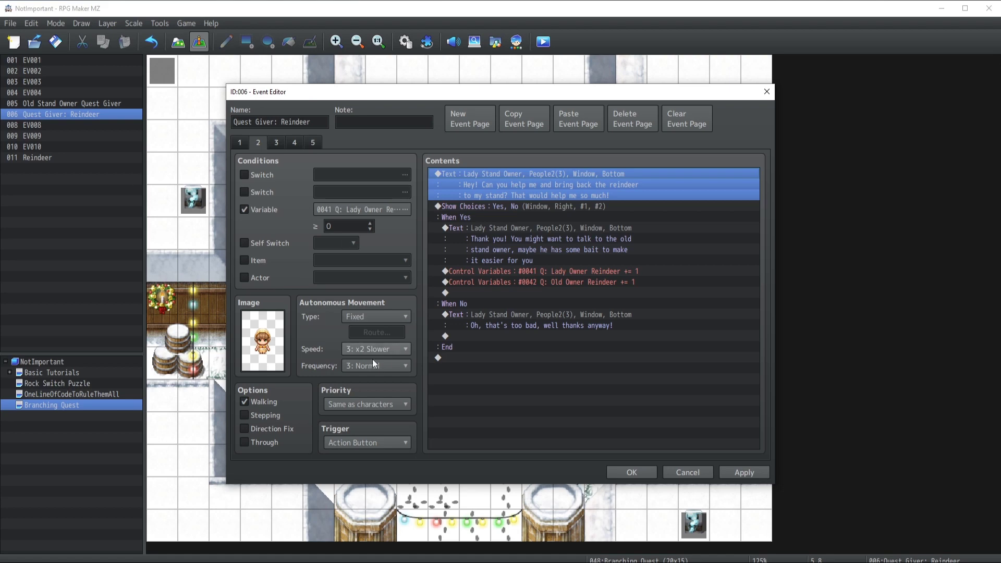
left_click(233, 142)
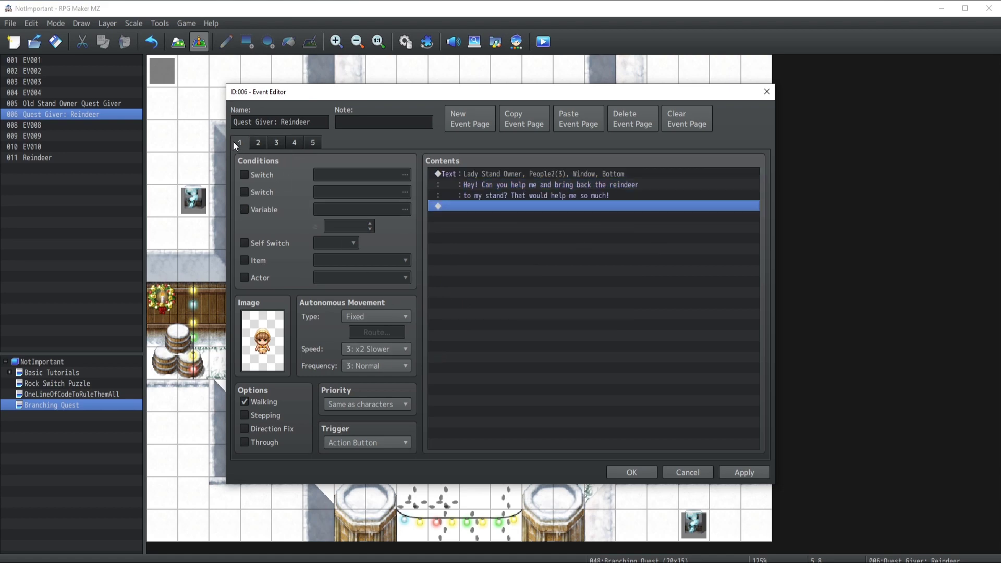
Replace page 1's remaining dialogue with 'I thought I could trust you!'.
left_click(486, 177)
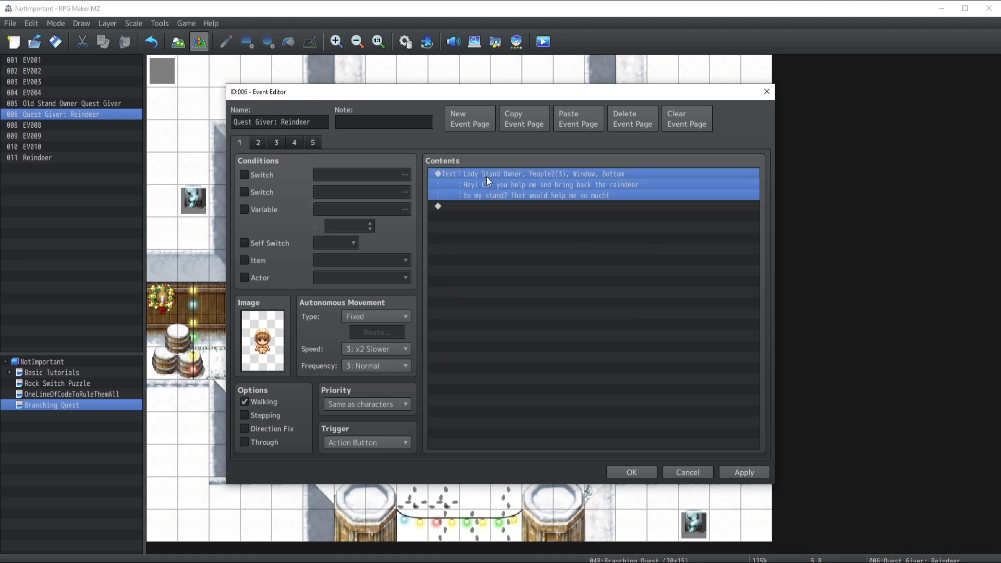
double_click(486, 176)
key("ctrl+a")
key("Delete")
type("I thought ")
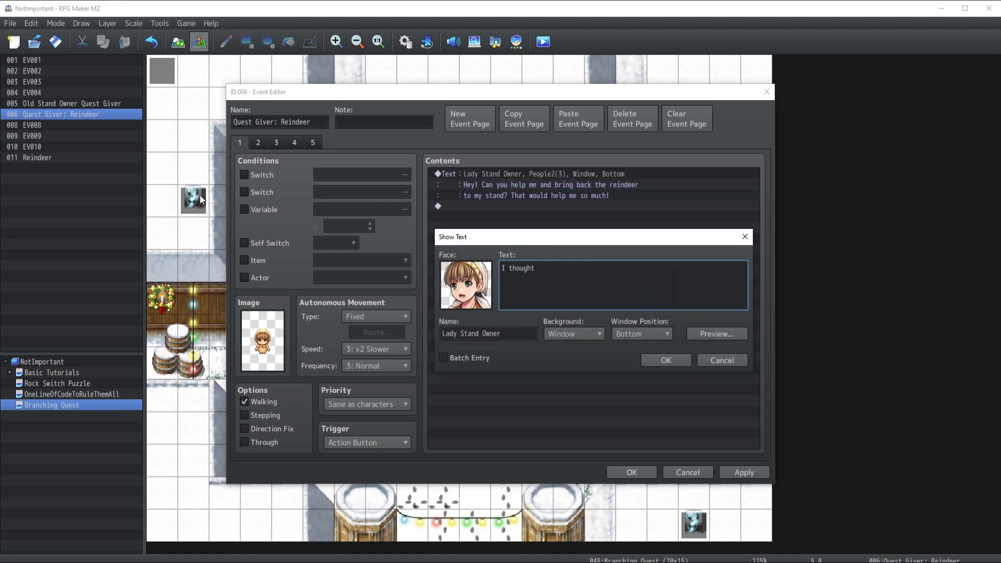
type("I could trust you!")
left_click(663, 365)
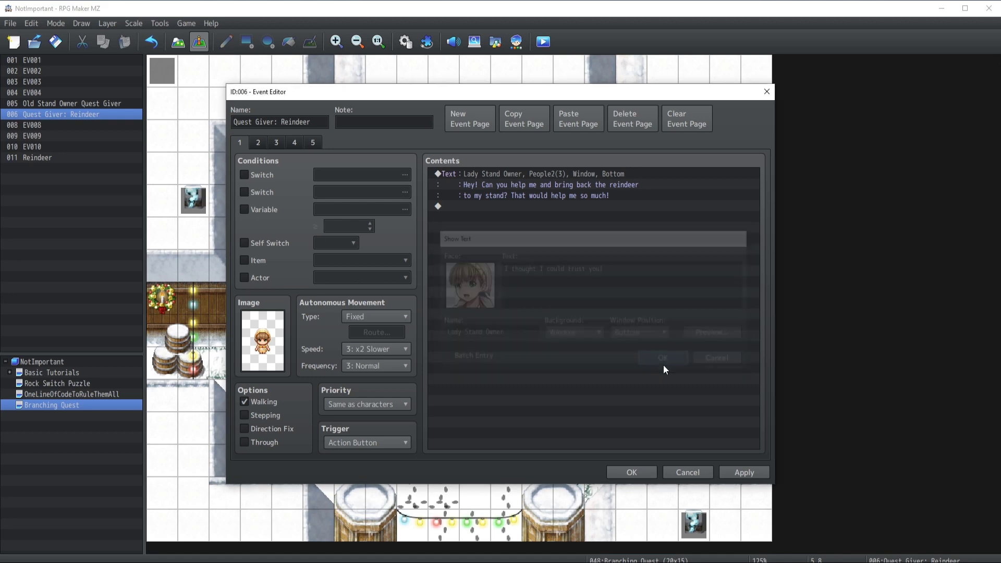
Review page 2's Lady Owner Reindeer and Old Owner Reindeer increment lines.
left_click(254, 143)
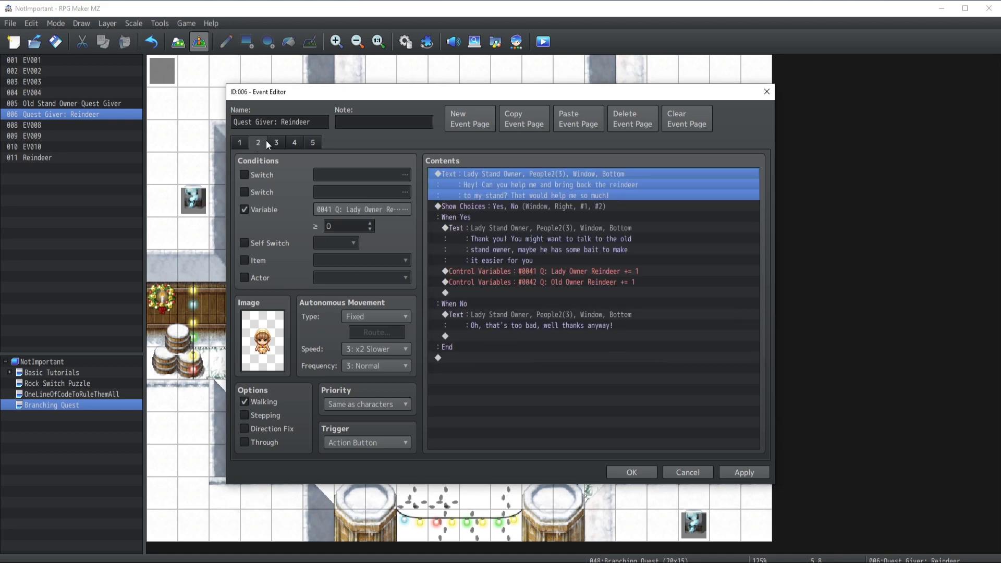
left_click(554, 270)
left_click(552, 278)
left_click(547, 272)
left_click(545, 278)
left_click(541, 270)
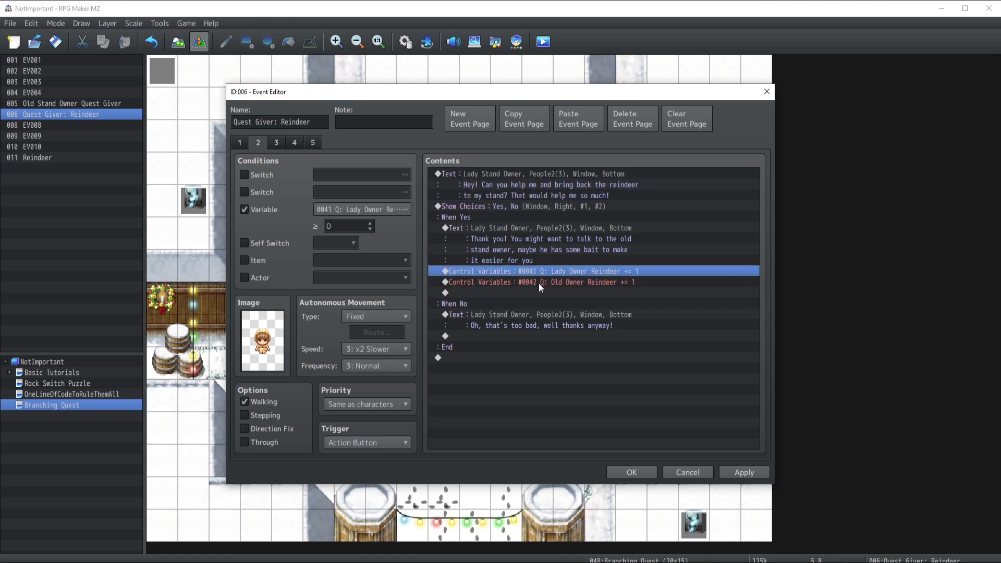
left_click(539, 282)
left_click(541, 271)
left_click(538, 283)
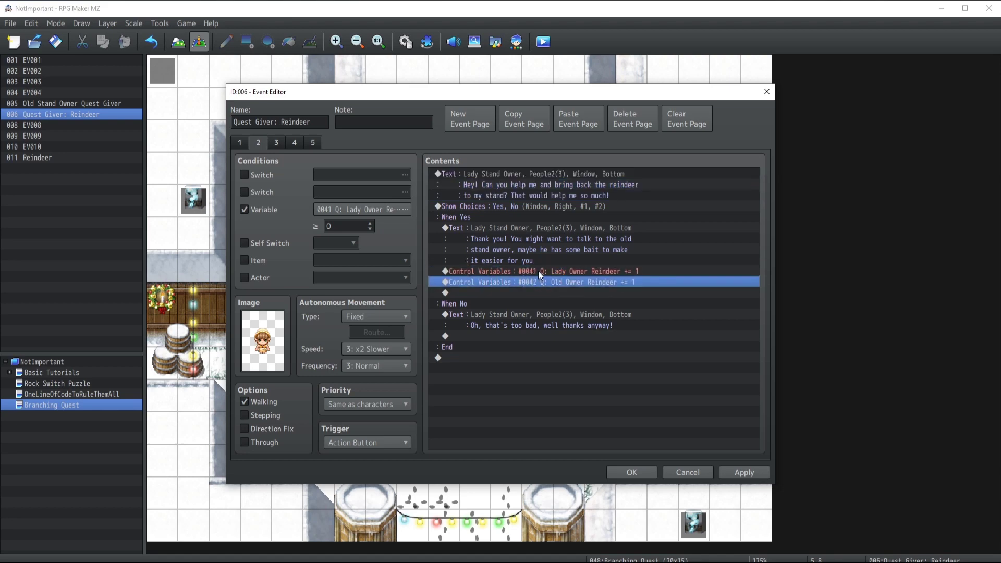
left_click(538, 270)
left_click(539, 283)
left_click(761, 473)
left_click(631, 472)
double_click(443, 233)
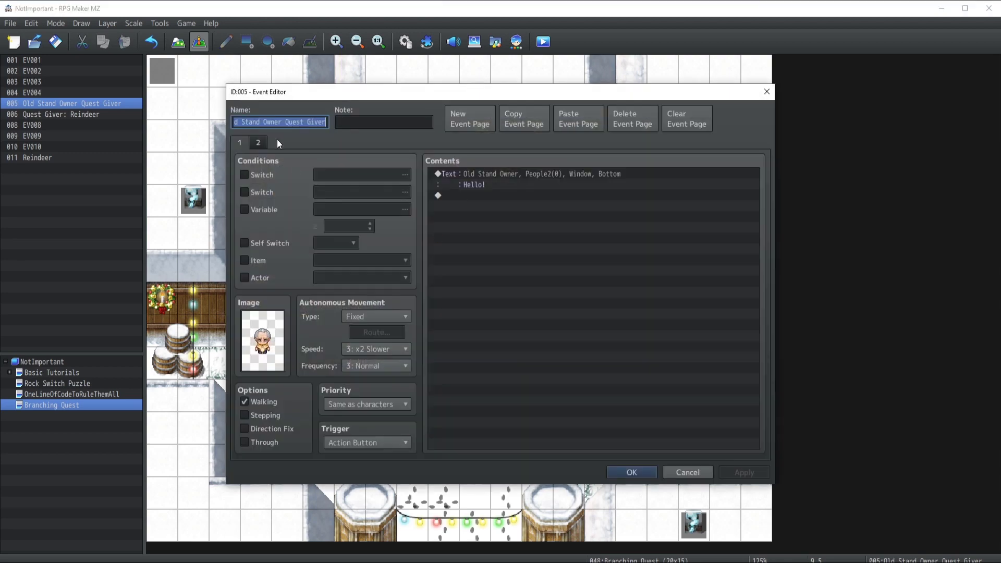
left_click(258, 142)
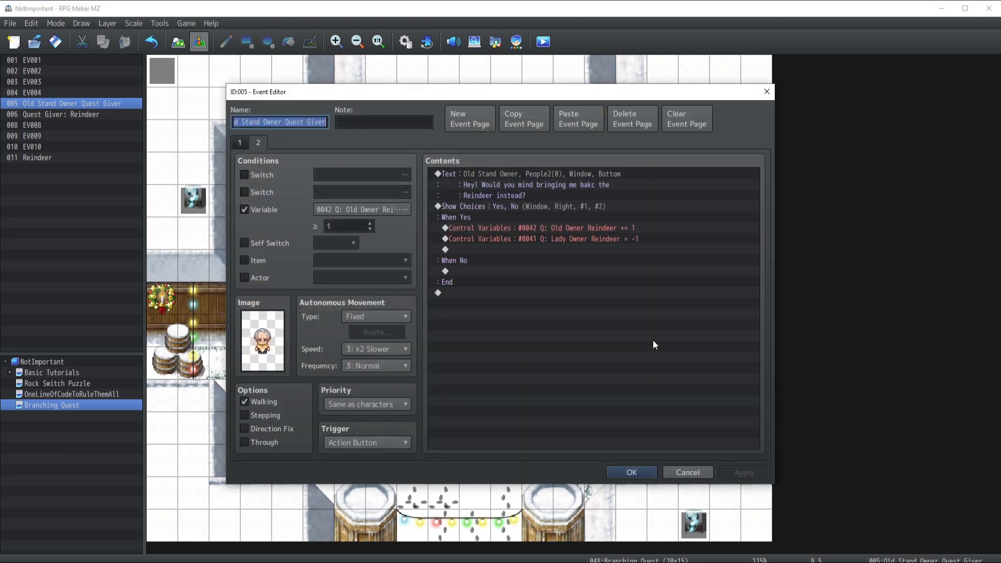
left_click(612, 239)
left_click(686, 471)
left_click(320, 328)
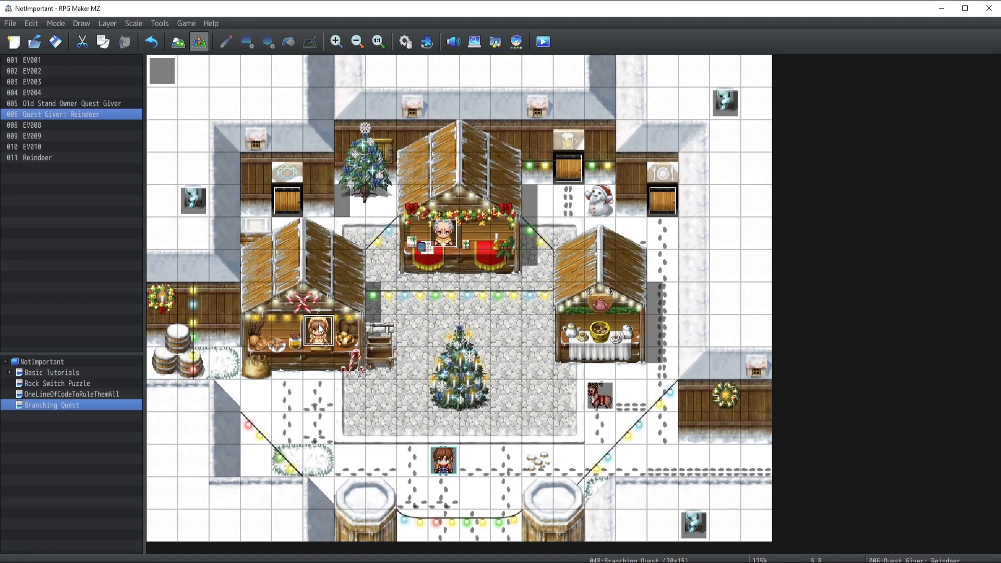
double_click(320, 328)
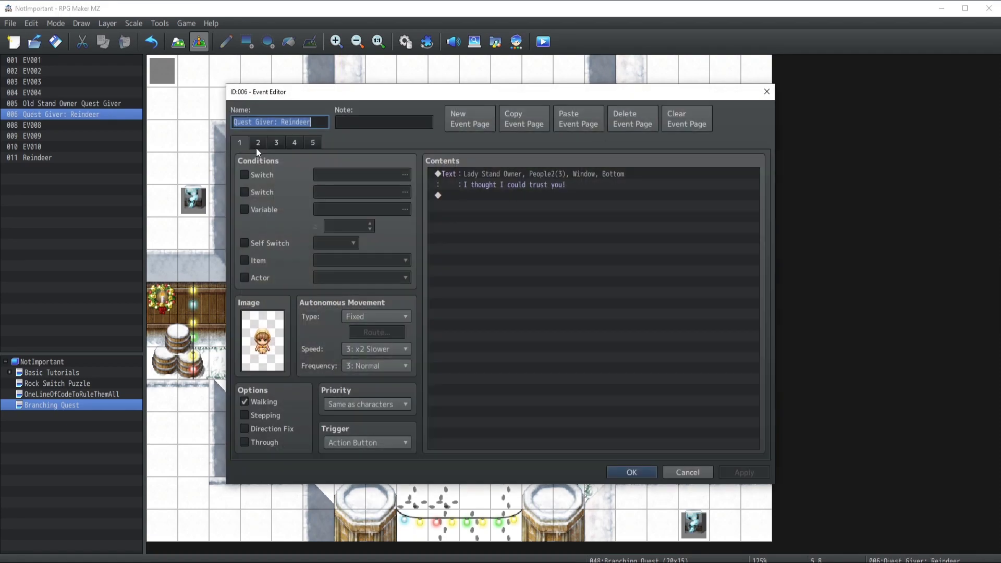
left_click(476, 177)
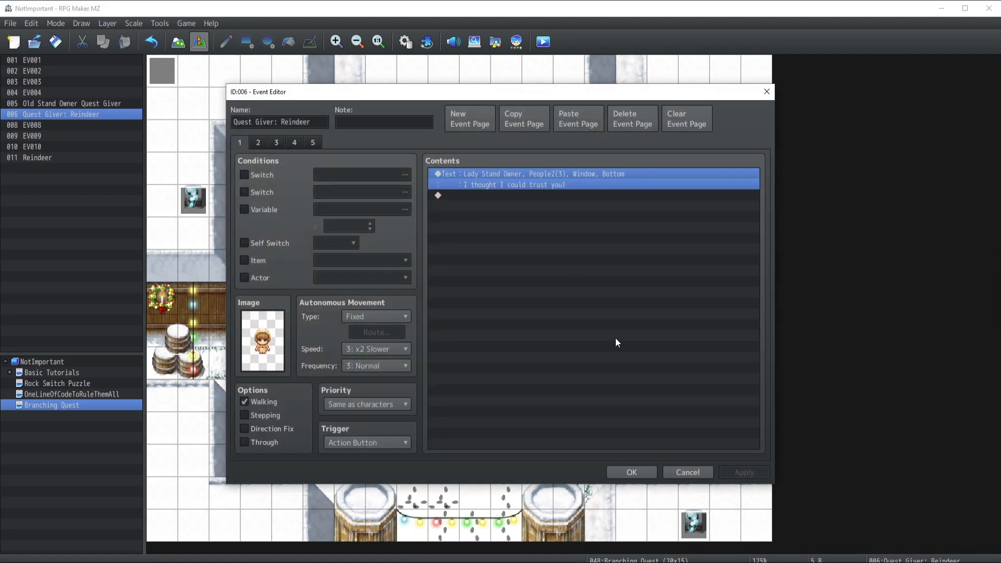
left_click(687, 472)
In the old stand owner's event, select page 2's Old Owner Reindeer += 1 command to copy.
double_click(426, 222)
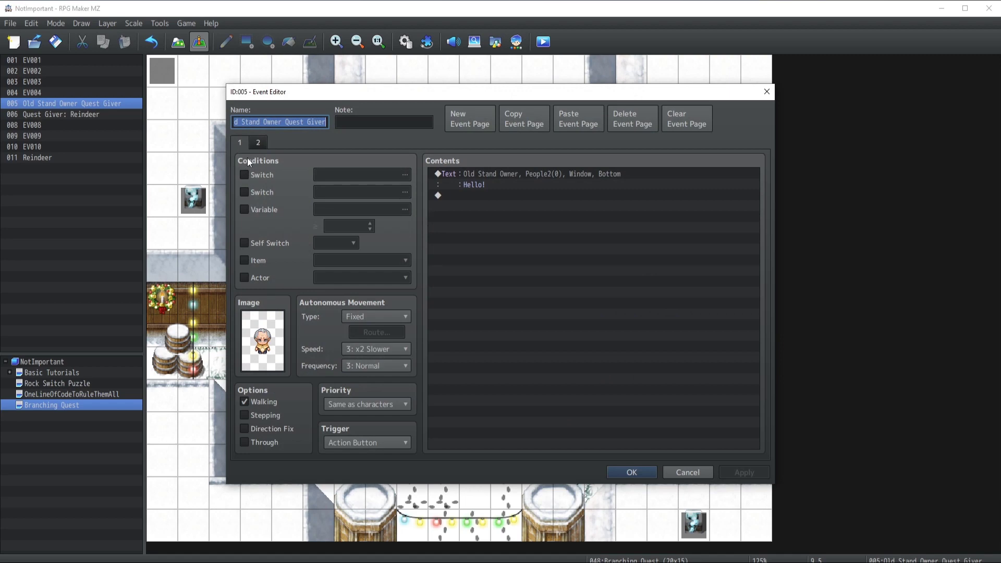
left_click(257, 144)
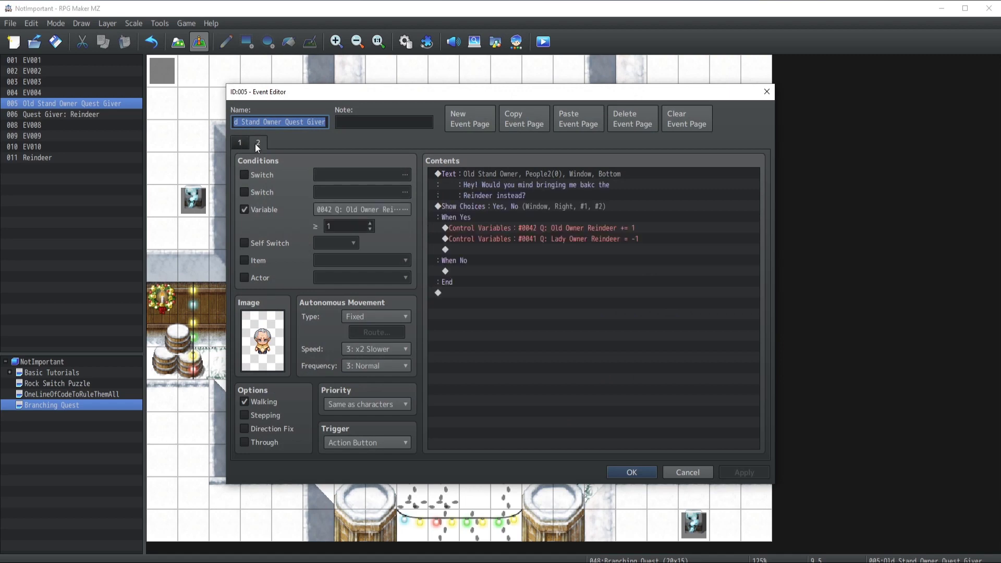
left_click(541, 238)
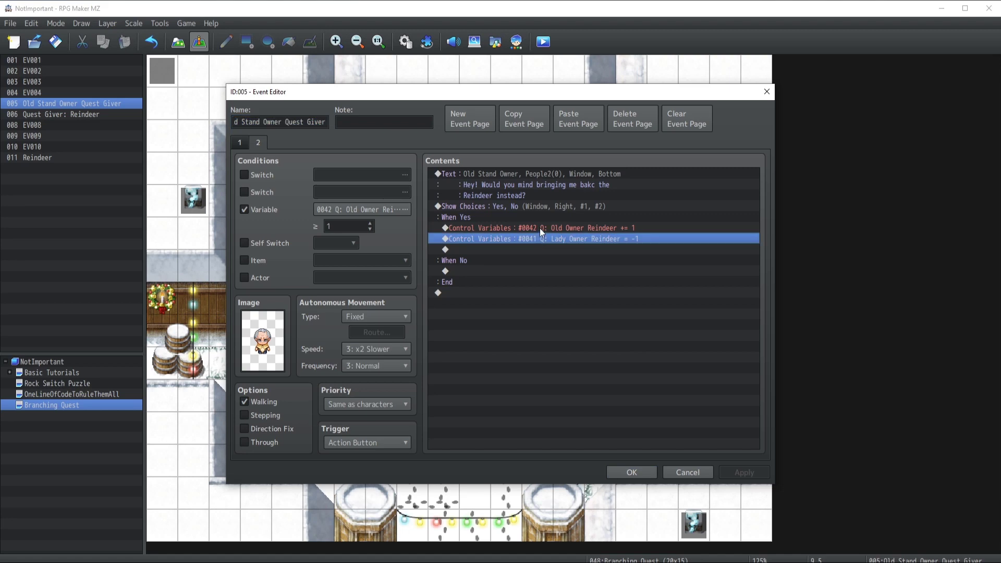
left_click(539, 228)
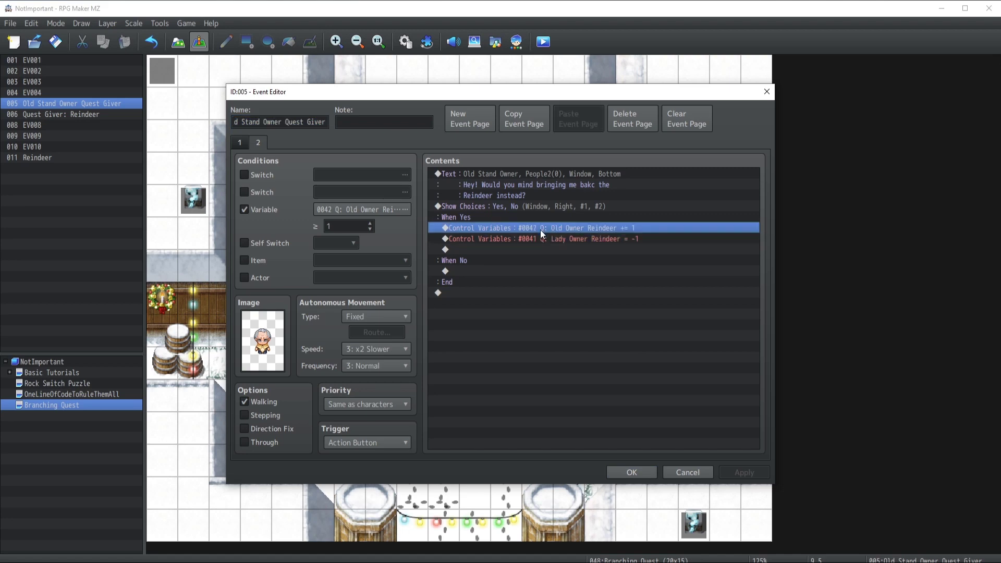
Paste it under When No and change it to set Old Owner Reindeer to -1.
left_click(499, 271)
key("ctrl+v")
double_click(501, 269)
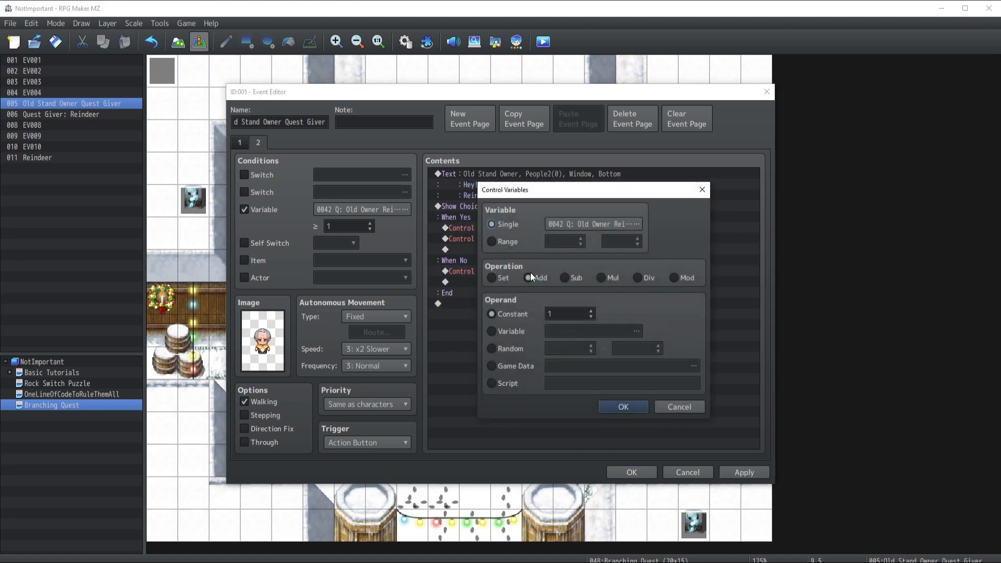
left_click(562, 313)
type("-1")
left_click(623, 407)
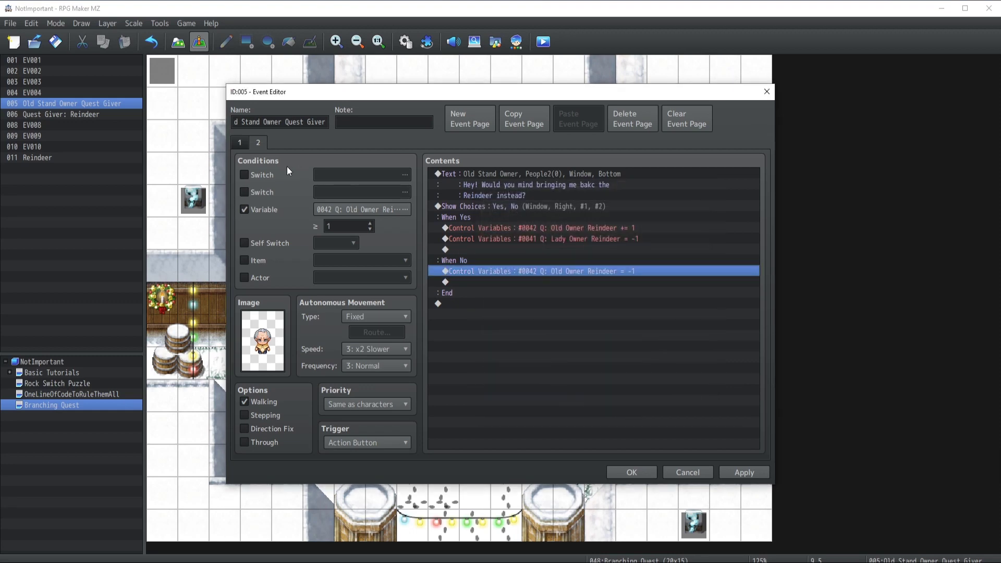
left_click(239, 142)
Duplicate the first page and make page 2 require the Old Owner Reindeer variable.
left_click(504, 118)
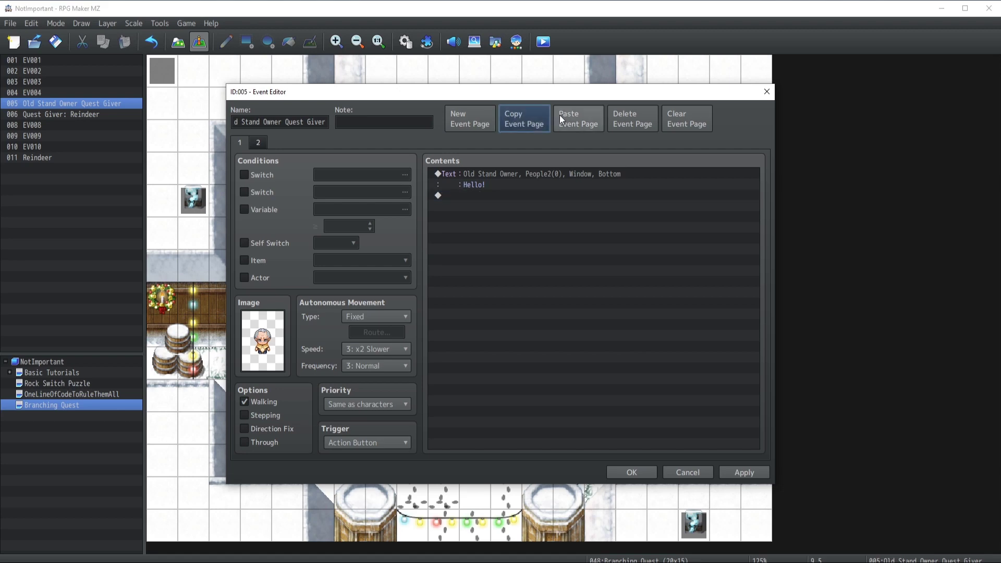
left_click(568, 116)
left_click(243, 209)
left_click(382, 208)
left_click(574, 159)
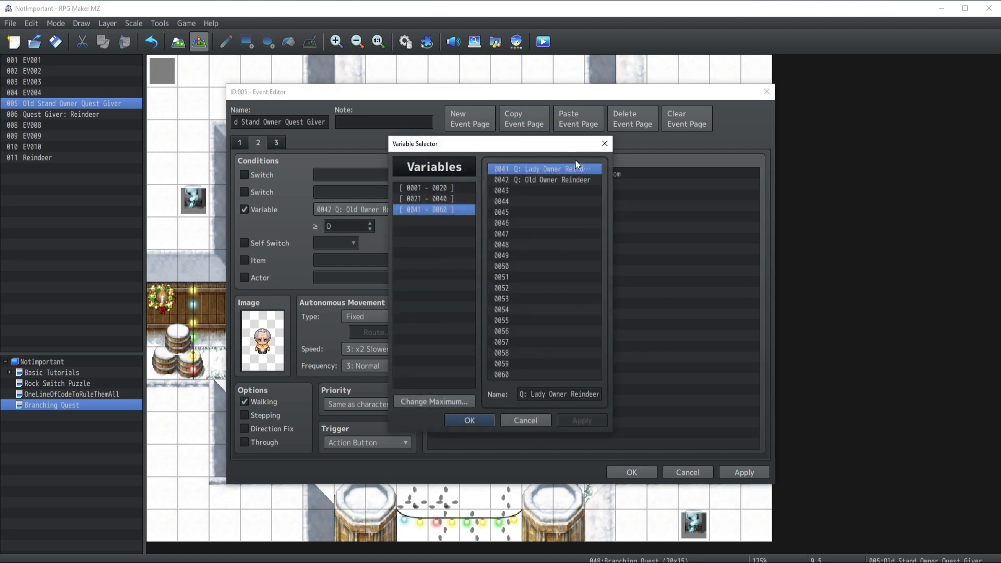
left_click(533, 180)
left_click(467, 420)
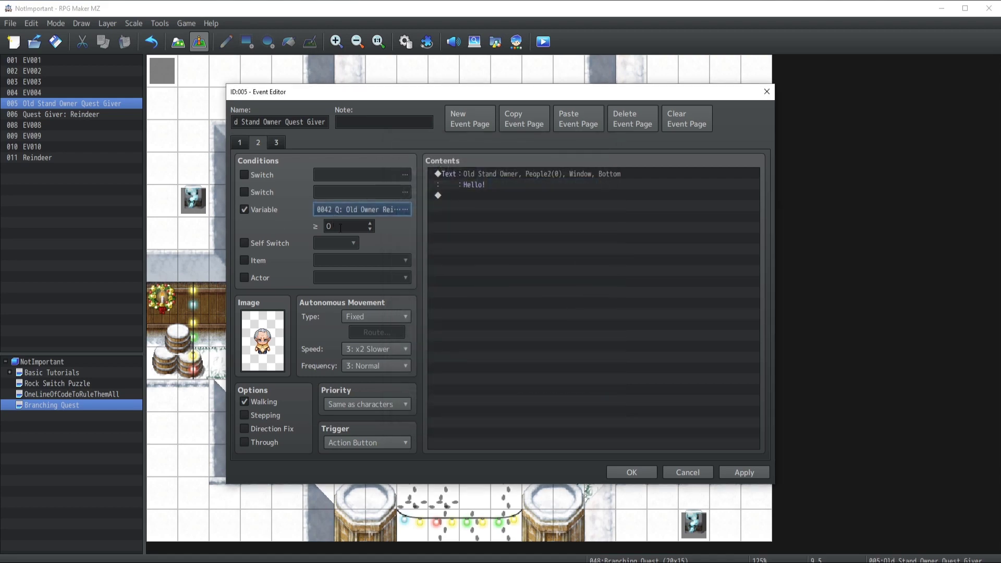
Change page 1's message to 'I won't sell you anymore of my stuff! Now get out!'.
left_click(238, 142)
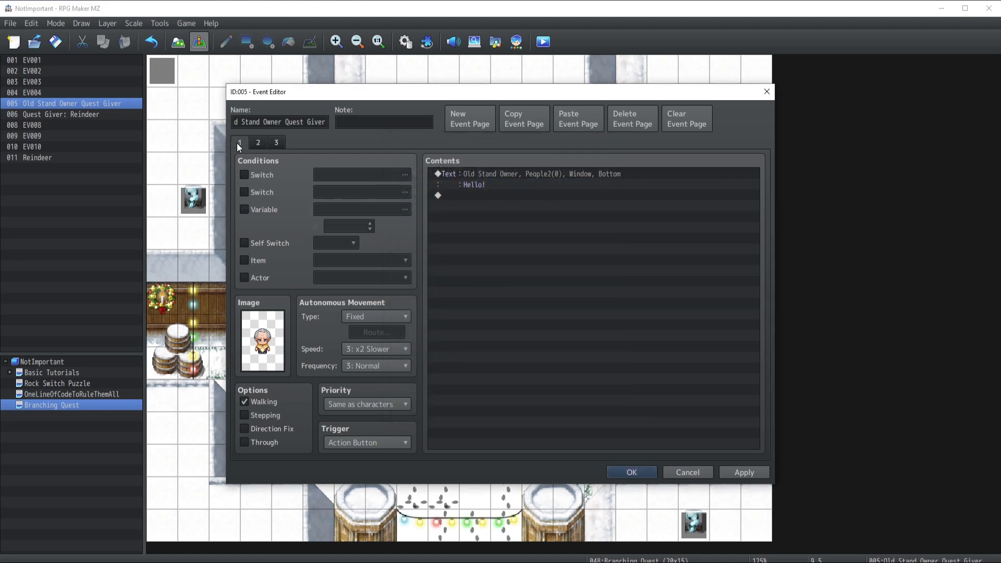
double_click(477, 173)
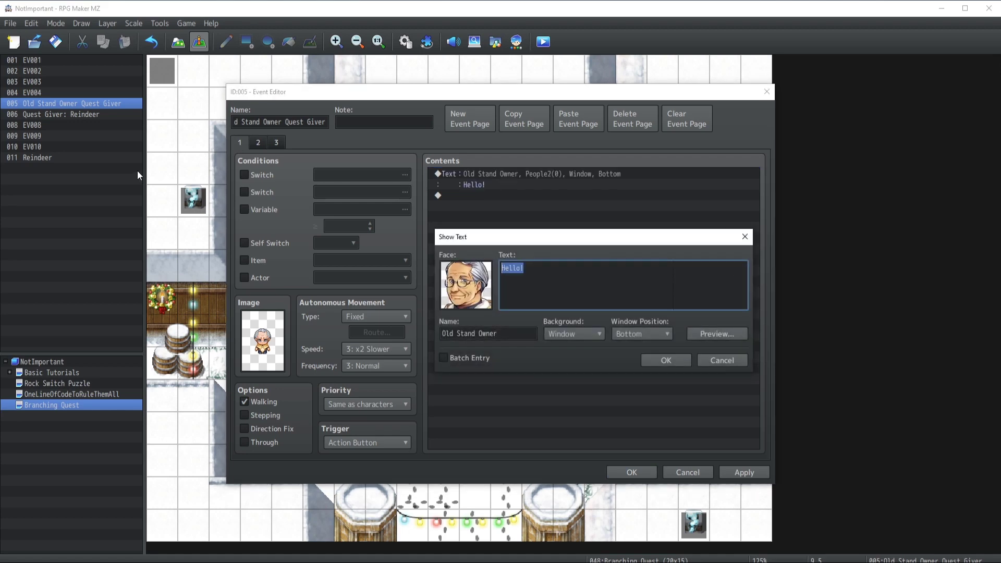
type("I won't sell you anymore of my stuff! Now get out!")
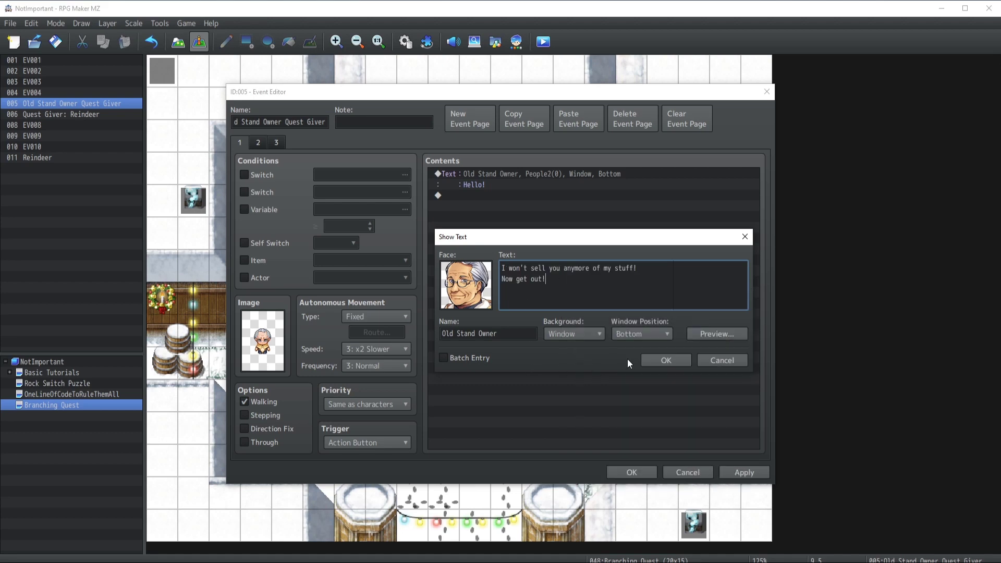
left_click(654, 364)
Review page 3's quest dialogue and its Old Owner Reindeer += 1 command.
left_click(257, 143)
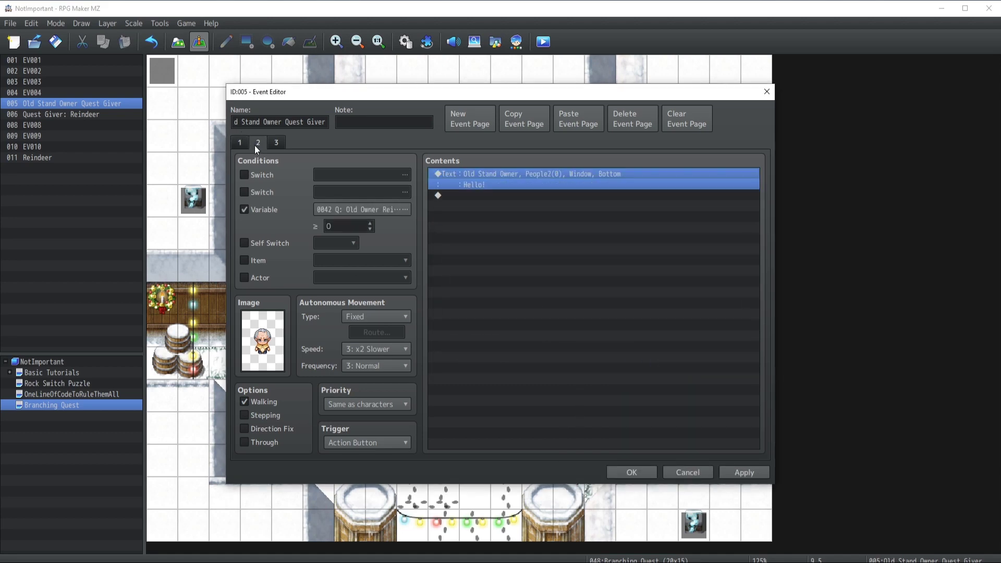
left_click(276, 142)
left_click(459, 282)
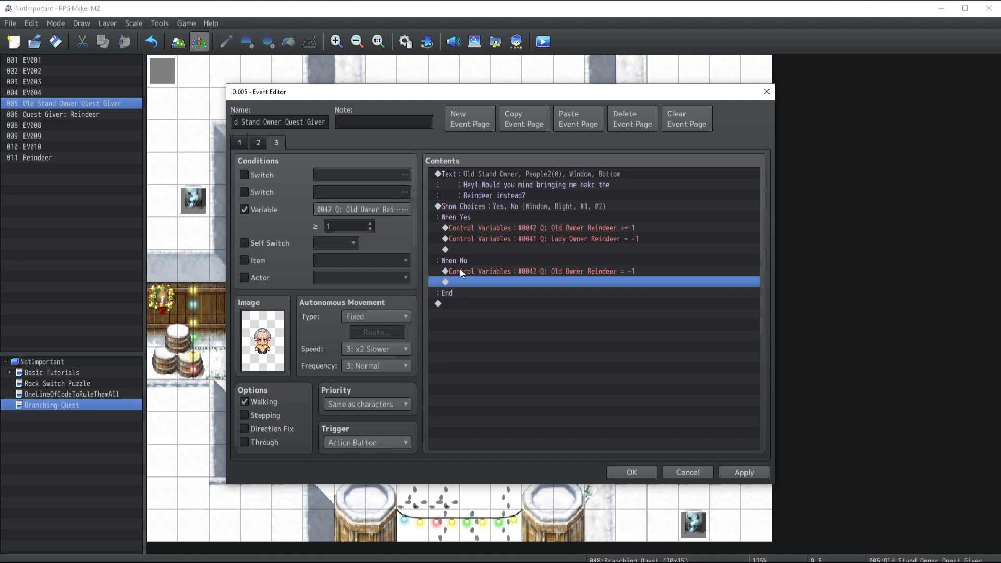
left_click(491, 227)
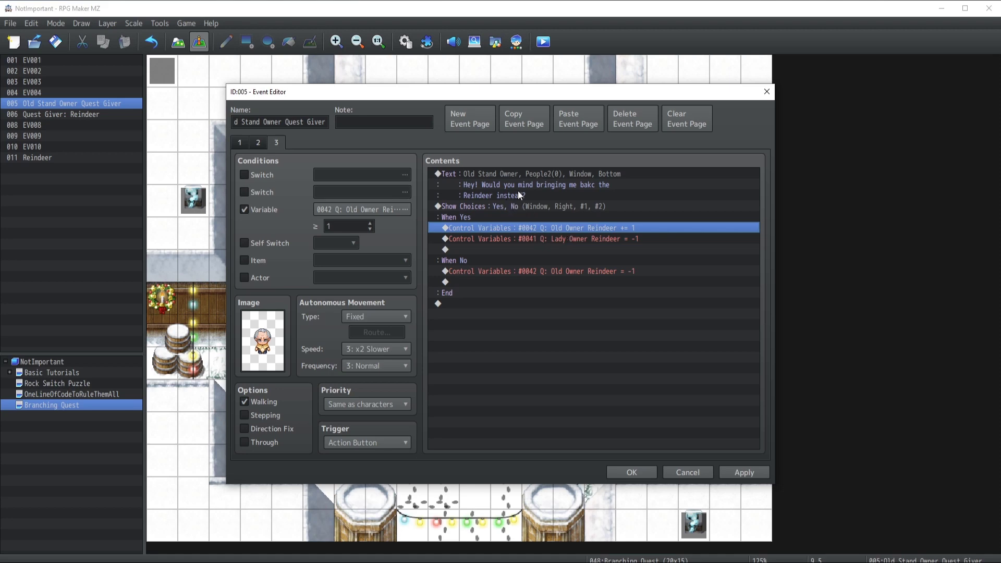
Add a fourth page saying 'Please Hurry!' without choices, requiring Old Owner Reindeer 2.
left_click(515, 120)
left_click(583, 115)
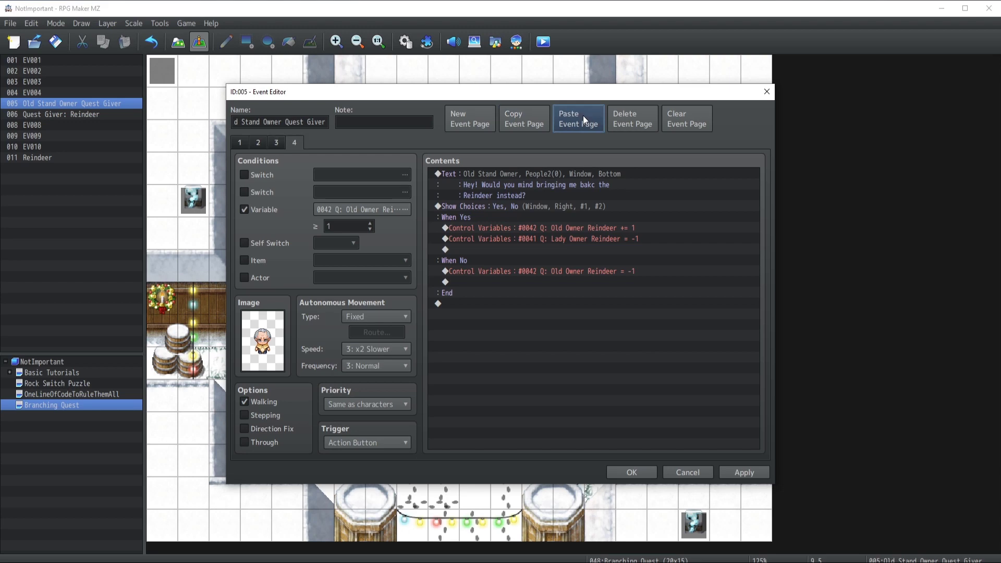
left_click(488, 208)
key("Delete")
double_click(489, 172)
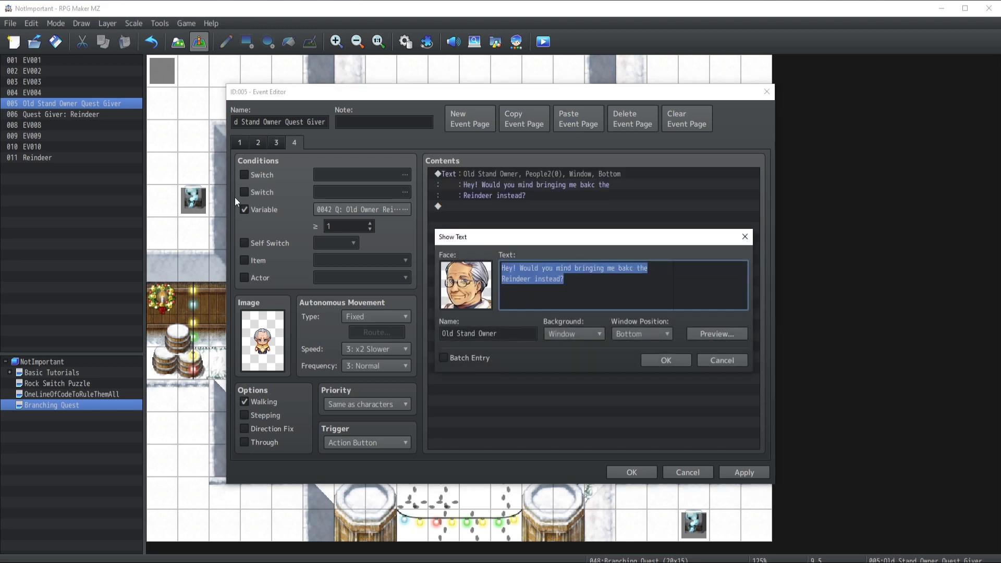
type("Please Hurry!")
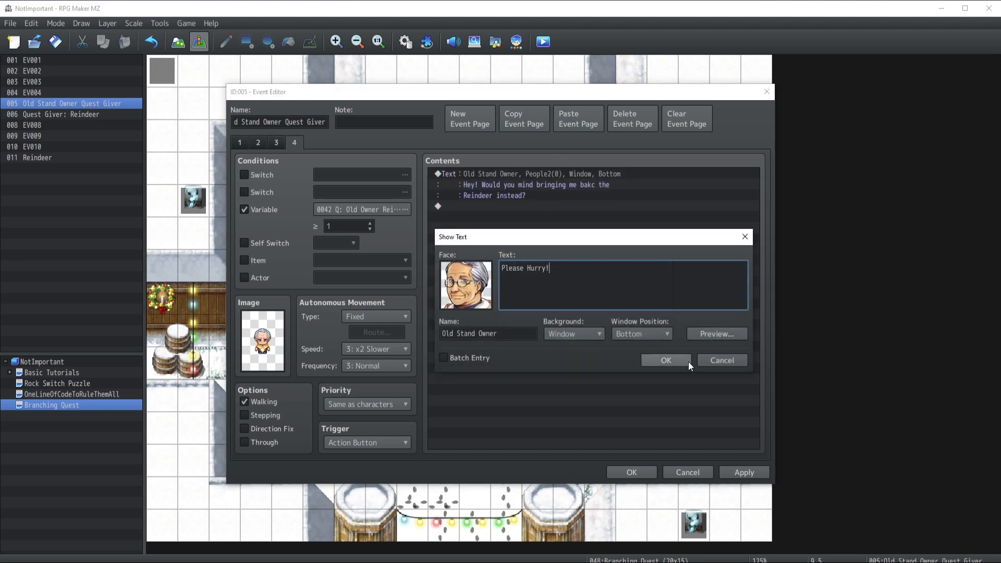
left_click(666, 360)
left_click(369, 223)
Add a fifth, 200-gold reward page requiring Old Owner Reindeer 3.
left_click(512, 122)
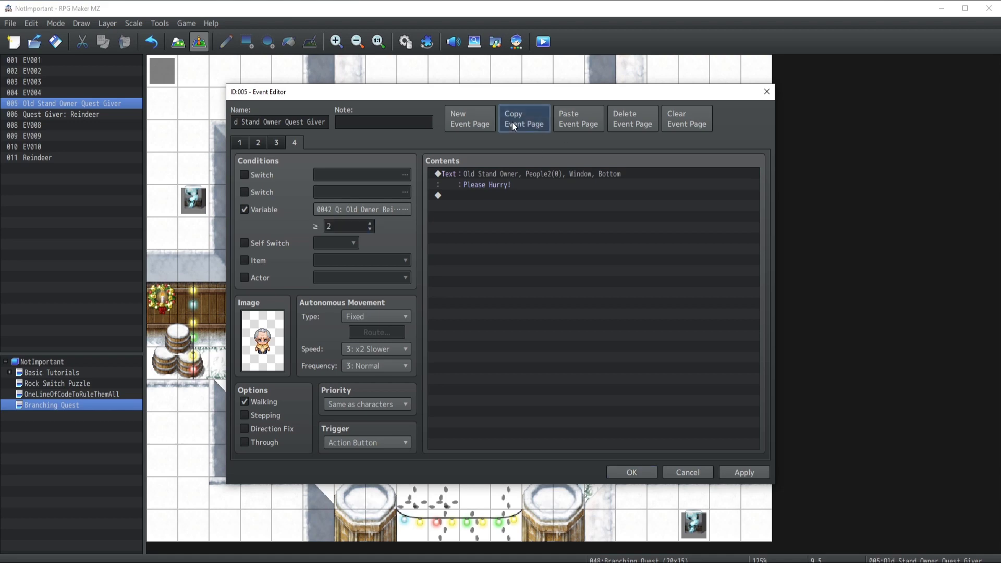
left_click(567, 117)
left_click(492, 172)
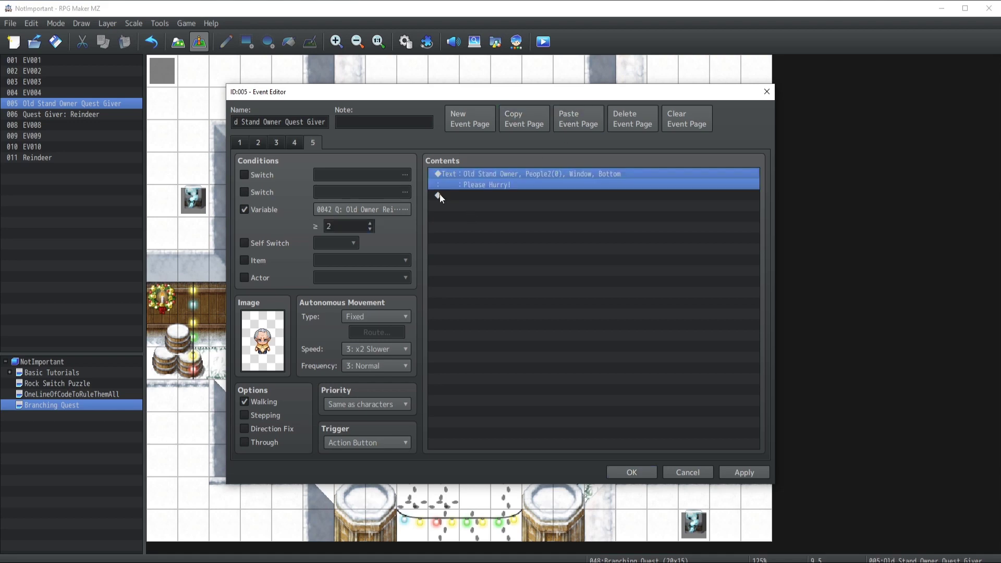
left_click(369, 223)
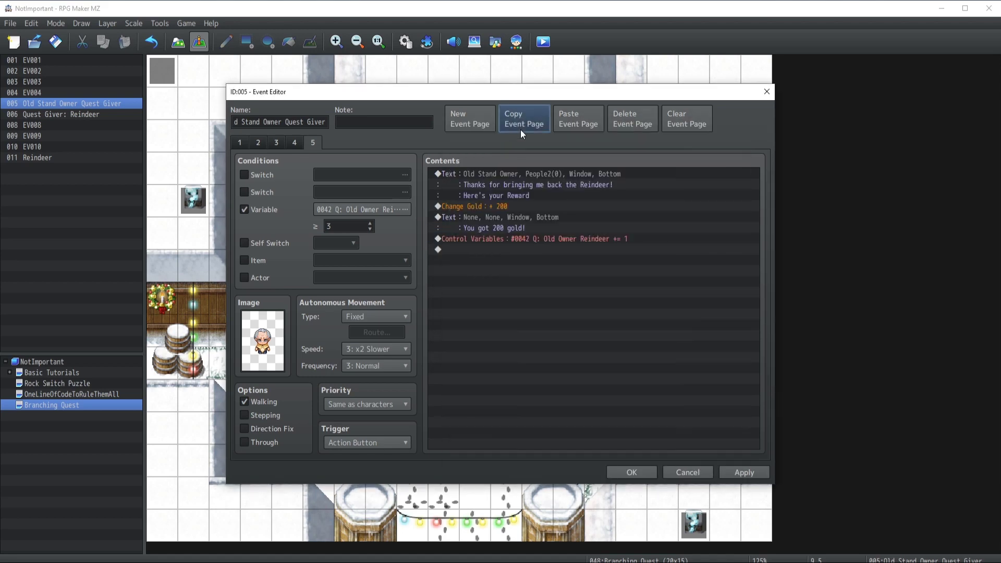
Add a sixth page requiring 4, without reward commands, saying 'Thank you for bringing it'.
left_click(565, 117)
left_click(370, 223)
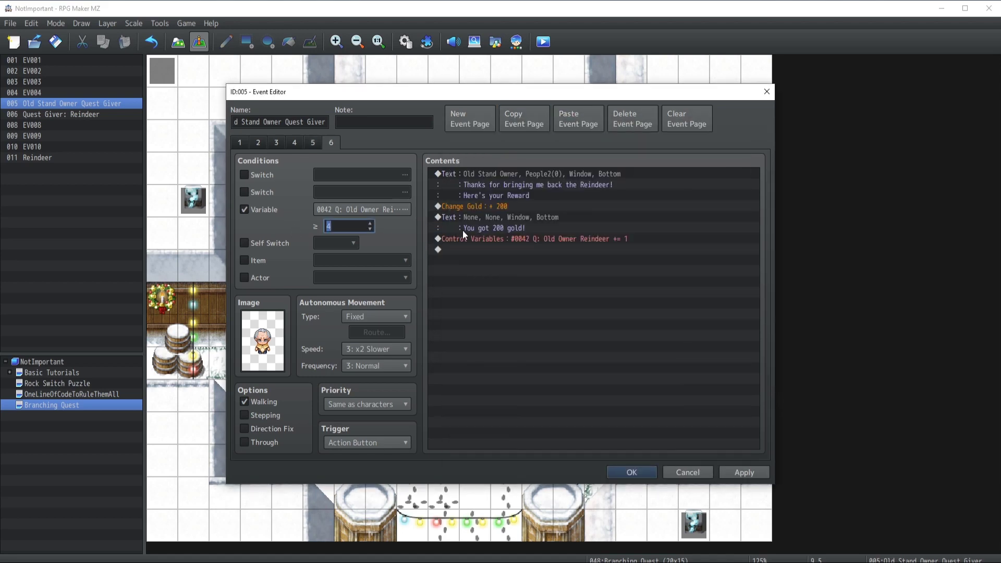
left_click_drag(462, 234, 472, 206)
key("Delete")
double_click(489, 173)
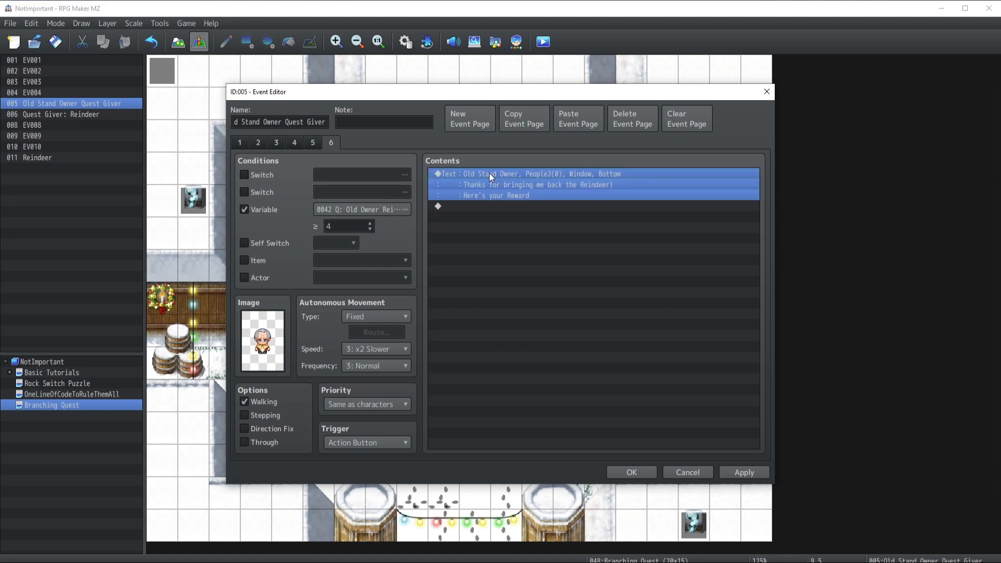
key("ctrl+a")
type("Thank you for bringing it")
left_click(665, 360)
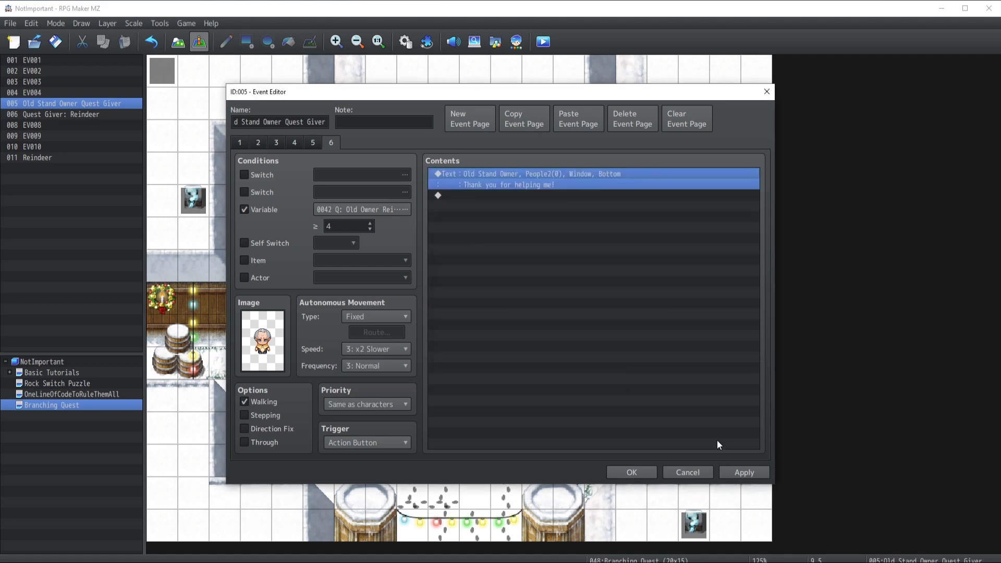
left_click(294, 142)
Save the old owner's event and give the Reindeer the message 'You got the Reindeer!'.
key("Return")
double_click(524, 206)
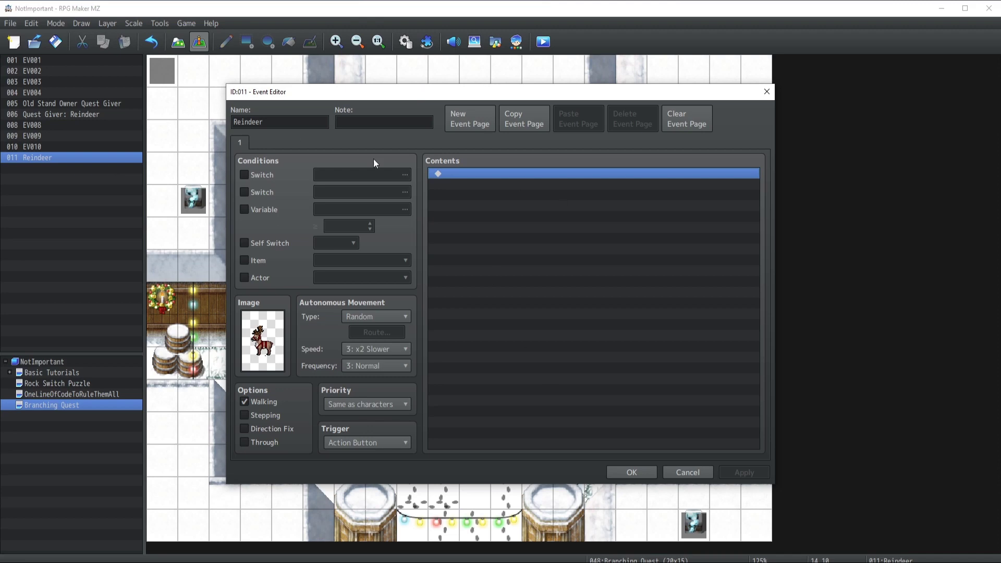
double_click(527, 176)
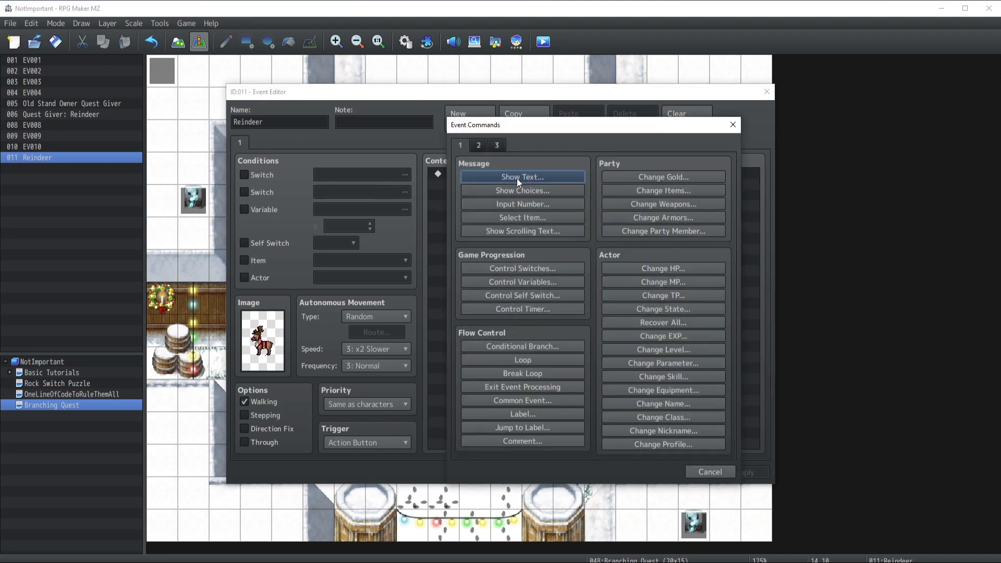
left_click(517, 179)
type("You got the Reindeer!")
left_click(666, 359)
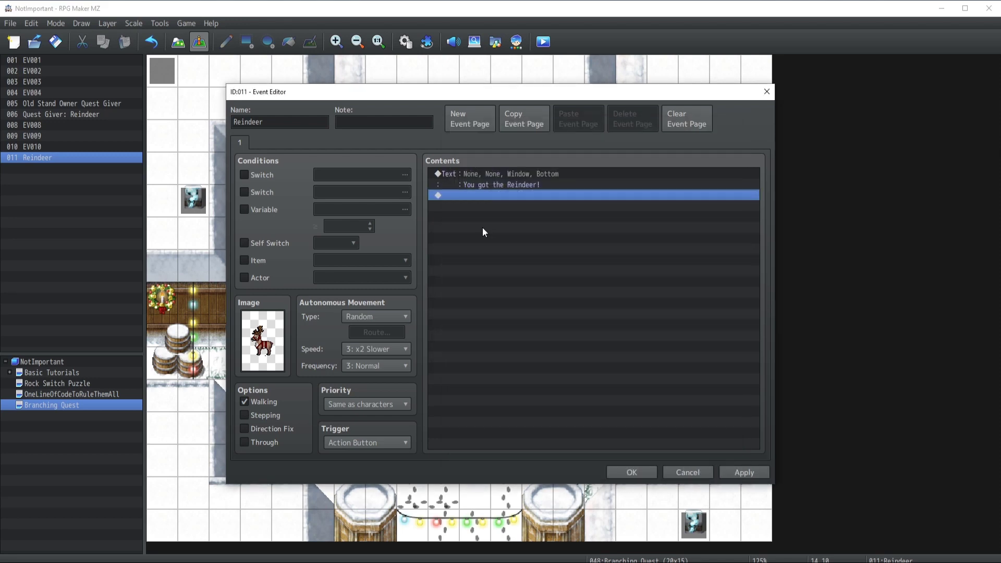
Turn self switch A on after the message and add a page requiring self switch A.
double_click(457, 194)
left_click(503, 295)
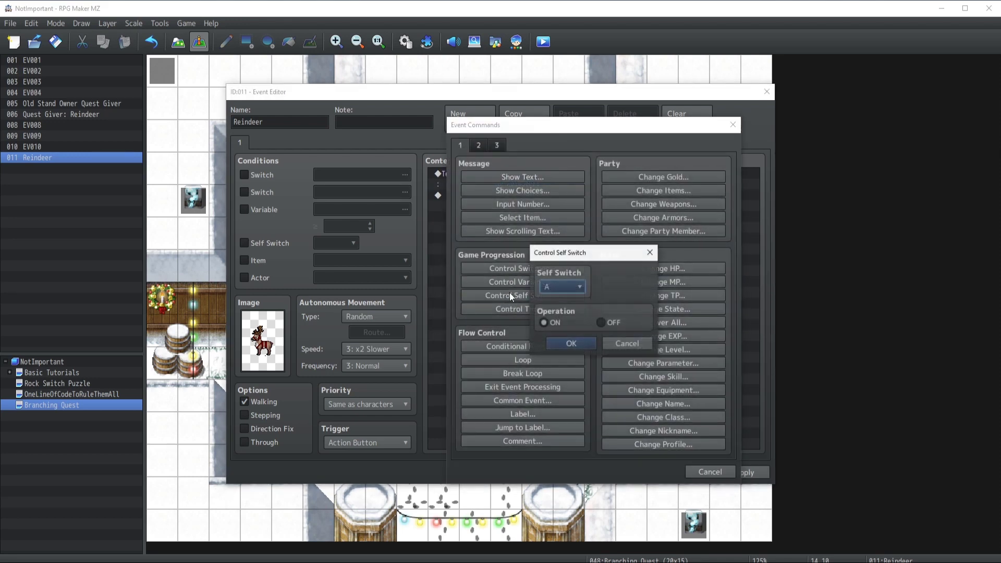
left_click(569, 344)
left_click(457, 115)
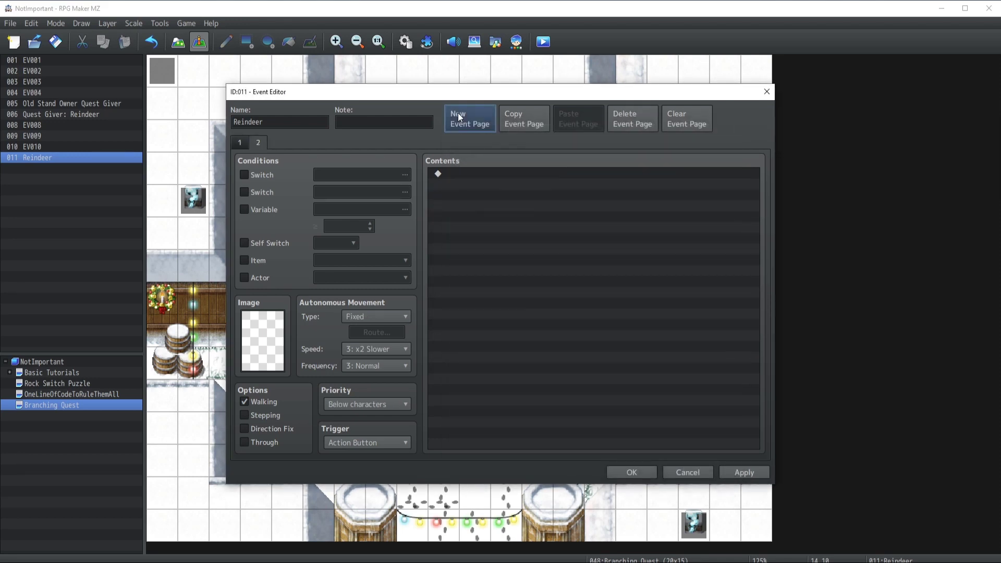
left_click(245, 243)
left_click(241, 143)
Keep the Reindeer's movement type Random and review both pages.
left_click(477, 209)
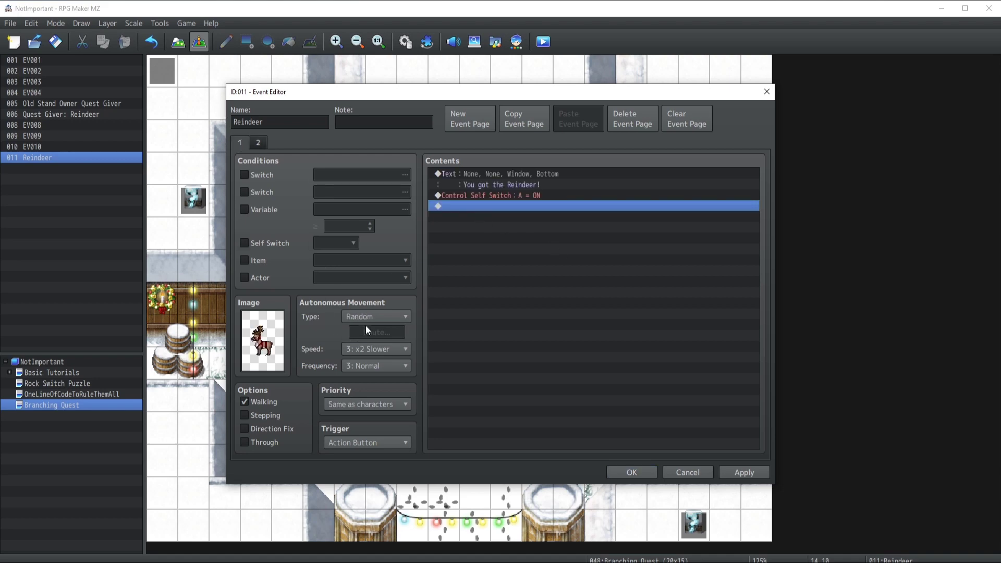
left_click(376, 317)
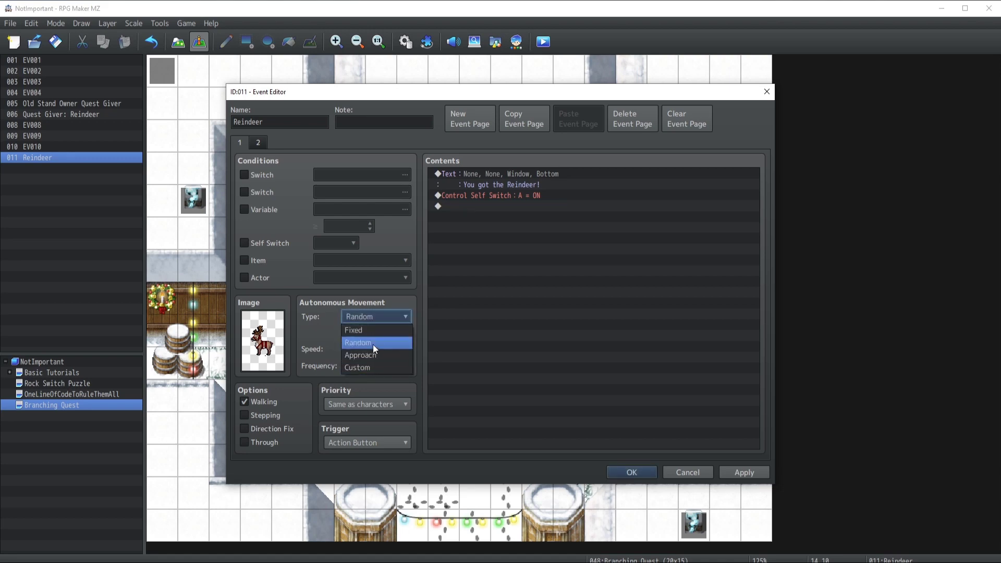
left_click(373, 343)
left_click(459, 240)
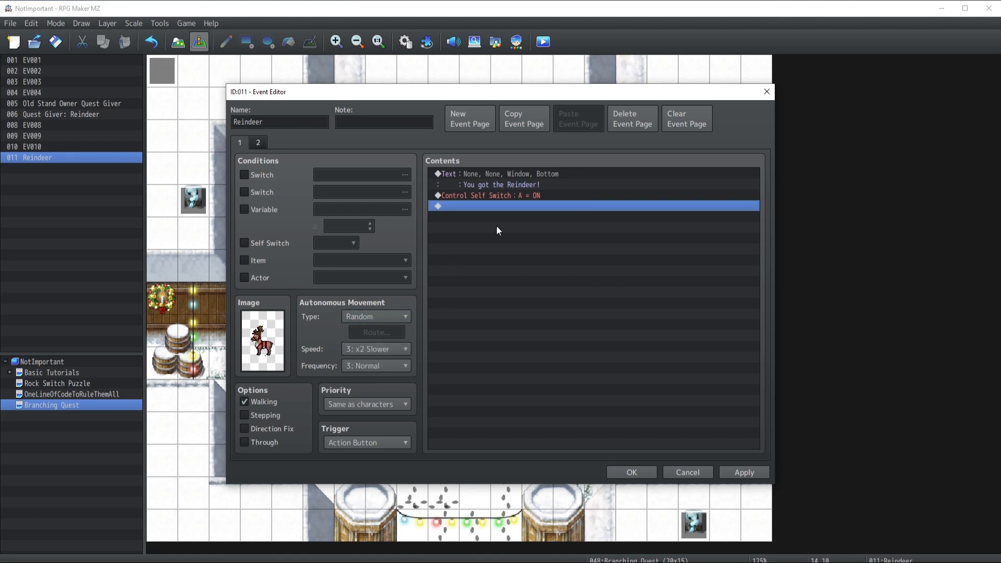
left_click(260, 141)
left_click(241, 143)
left_click(476, 195)
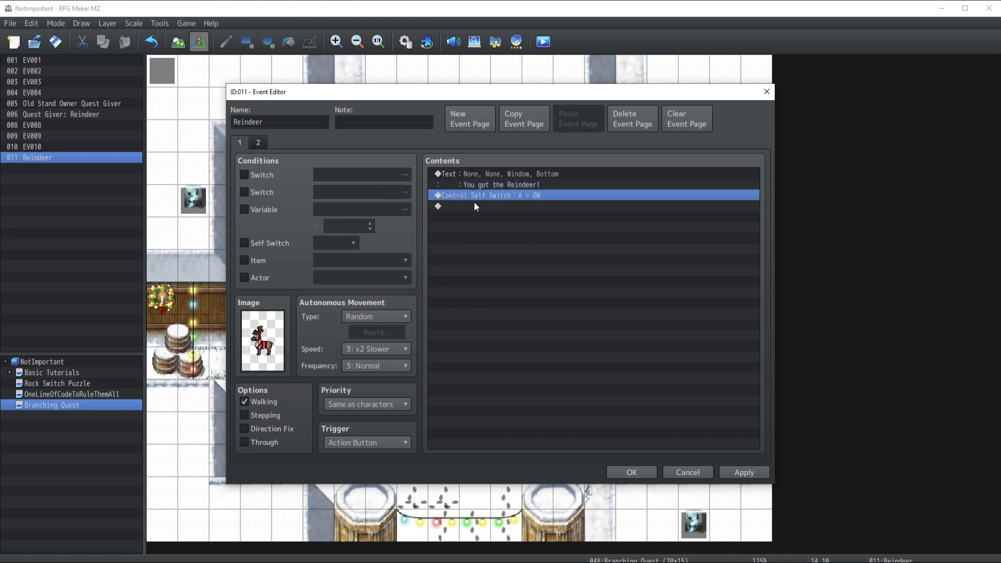
Add a conditional branch on page 1 checking Q: Bring back Reindeer ≠ -1.
left_click(258, 143)
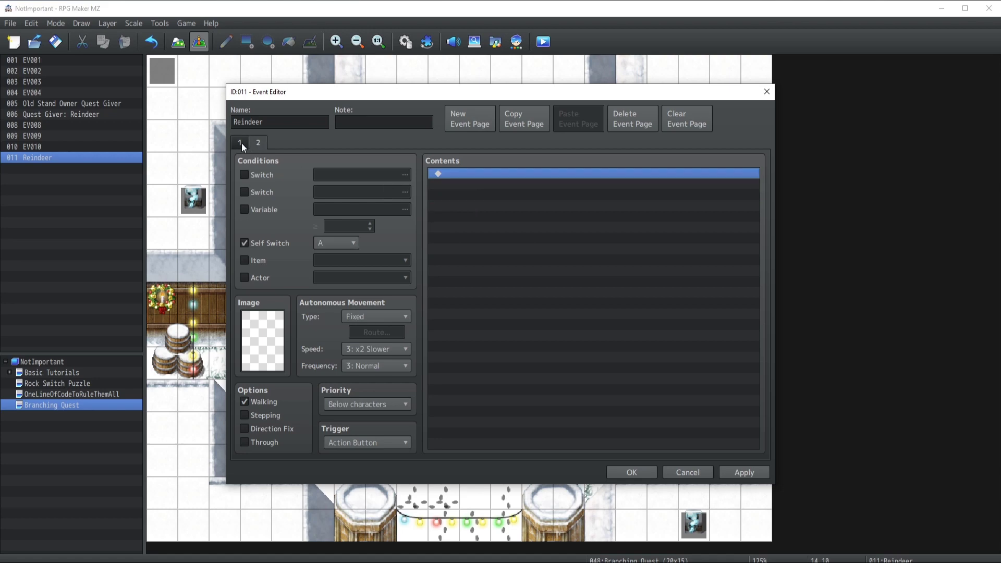
left_click(241, 143)
double_click(466, 204)
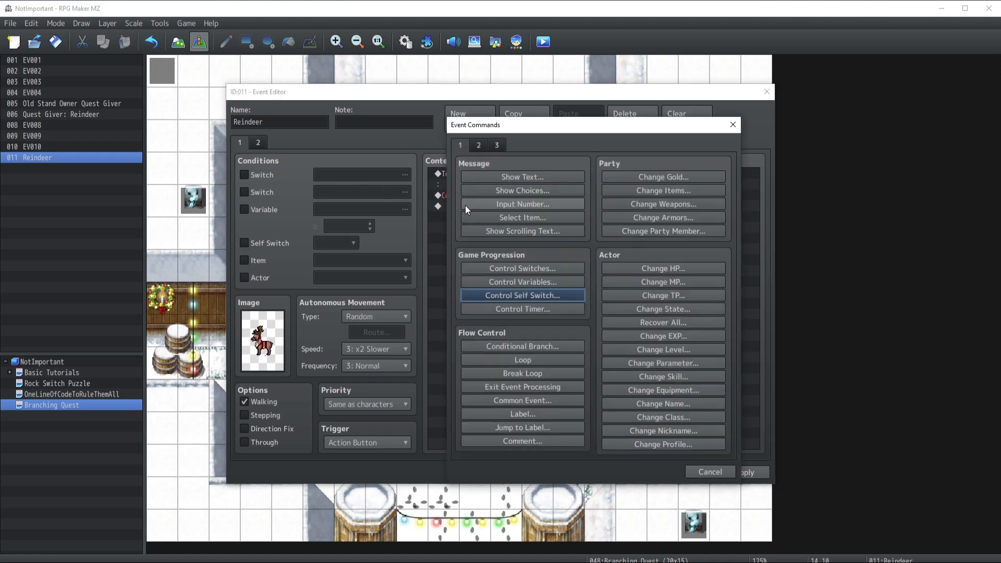
left_click(497, 348)
left_click(589, 256)
left_click(632, 256)
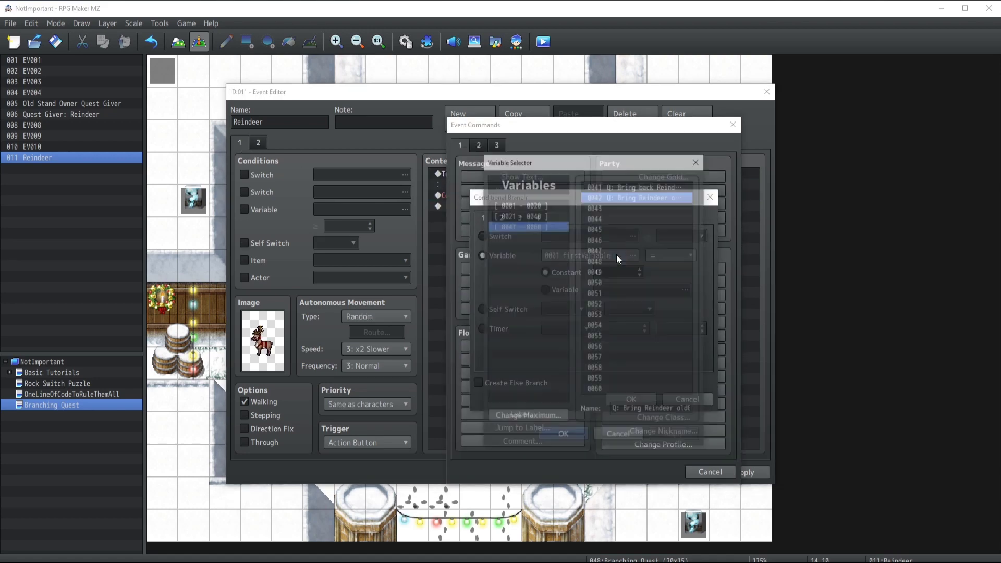
left_click(561, 436)
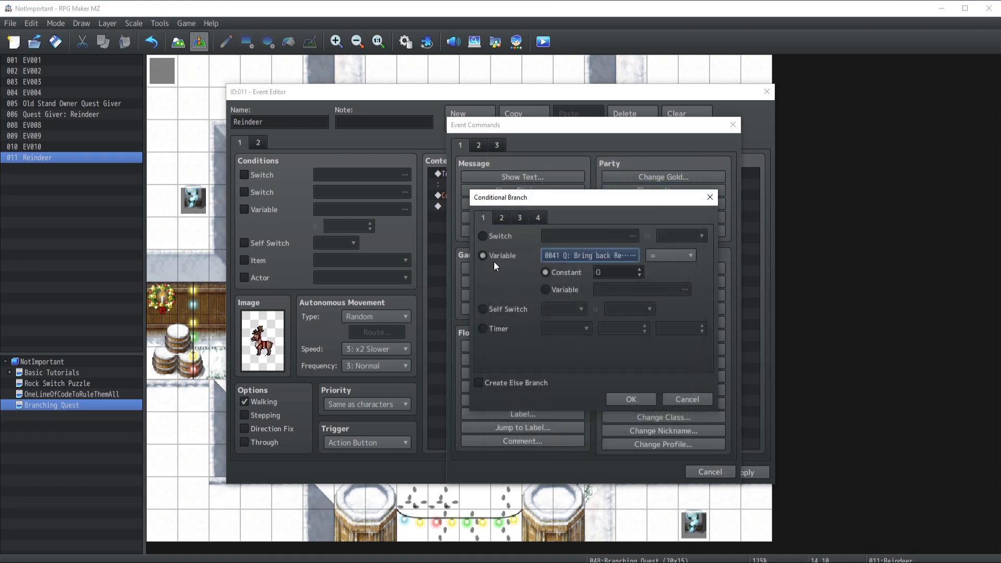
left_click(660, 254)
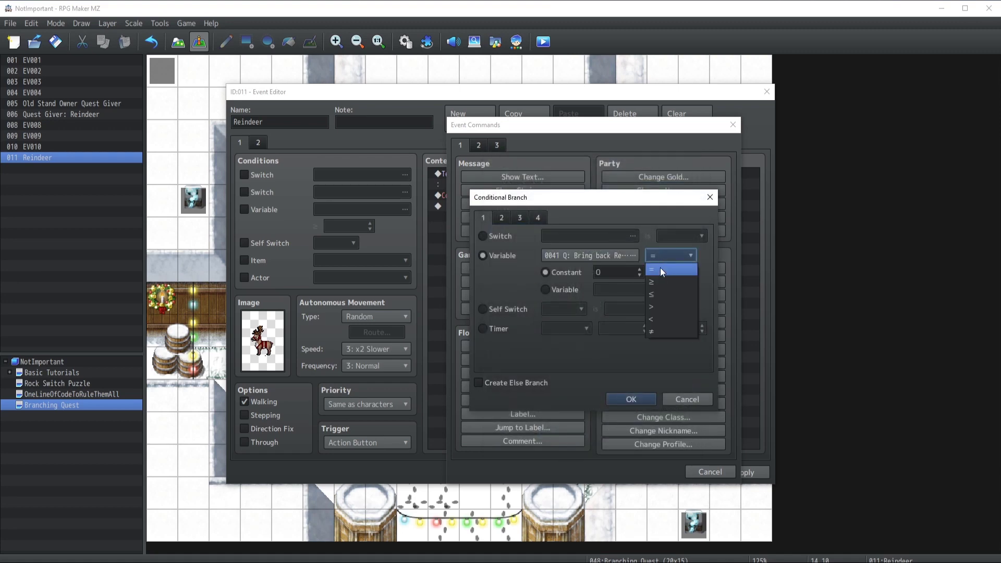
left_click(653, 331)
left_click(608, 273)
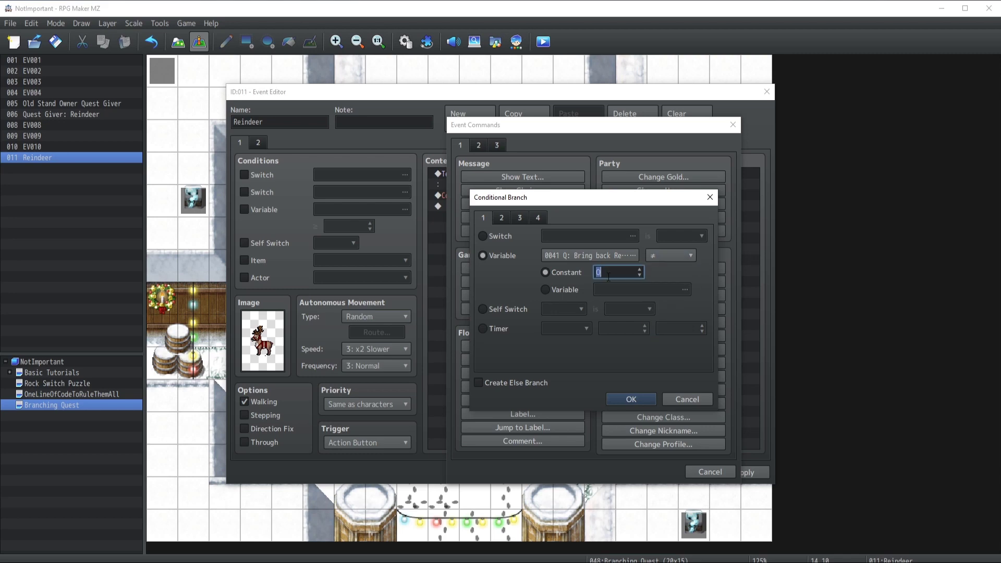
type("-1")
left_click(637, 399)
Duplicate the branch and switch its variable to Q: Bring Reindeer oldGuy.
left_click(480, 207)
key("ctrl+c")
left_click(466, 238)
key("ctrl+v")
double_click(480, 239)
left_click(616, 255)
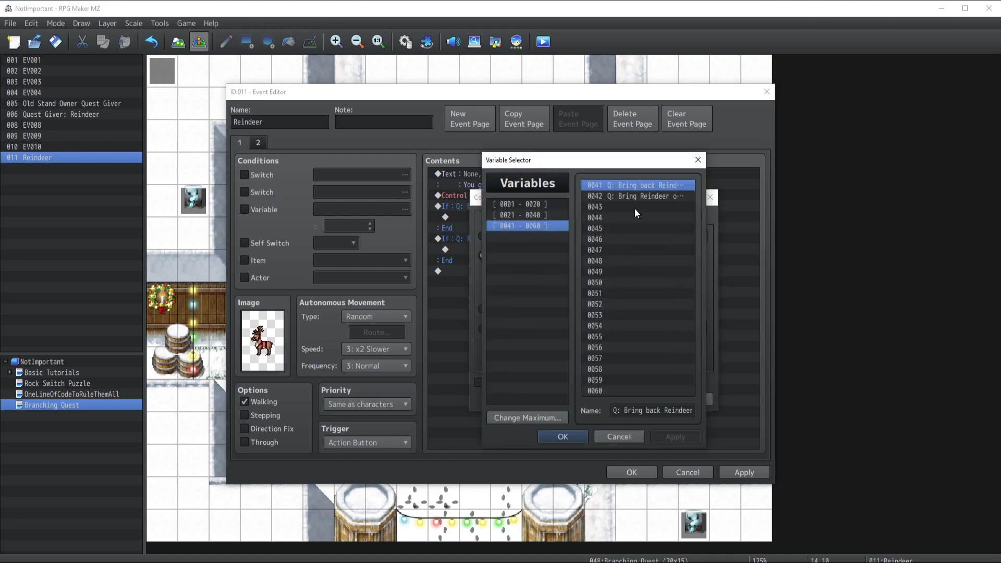
left_click(633, 197)
left_click(561, 434)
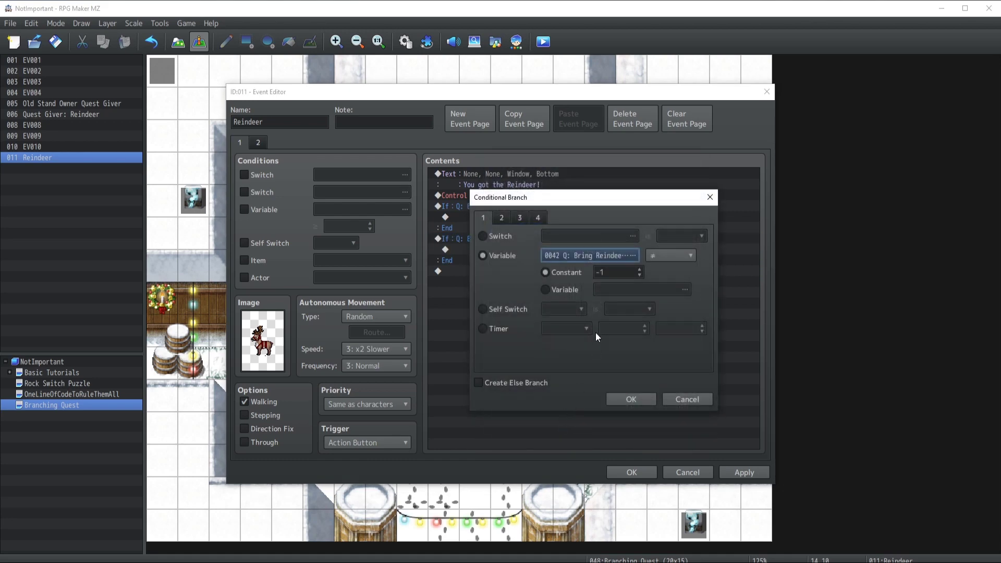
left_click(622, 401)
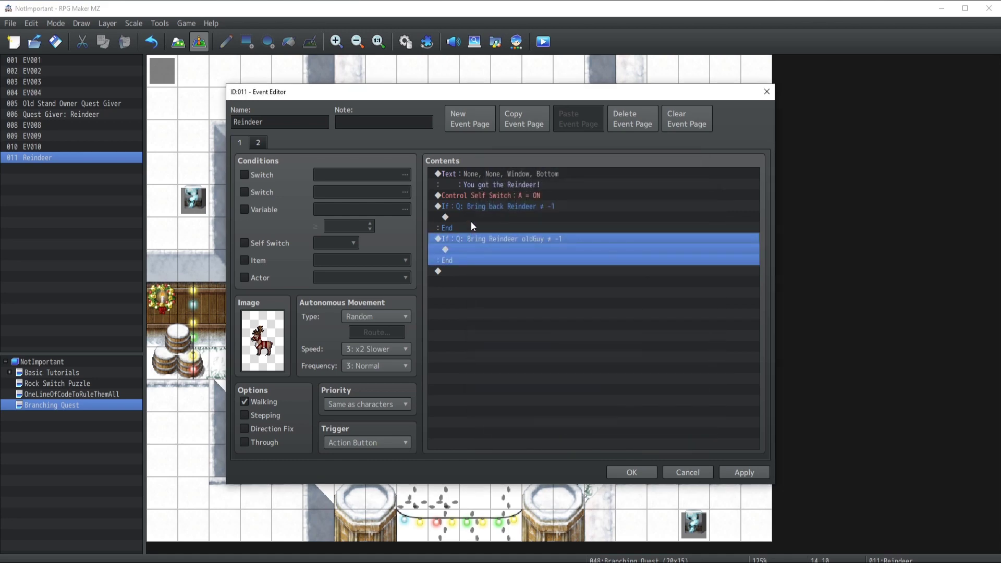
Inside the first branch, add 1 to variable 0041 Q: Bring back Reindeer.
double_click(470, 218)
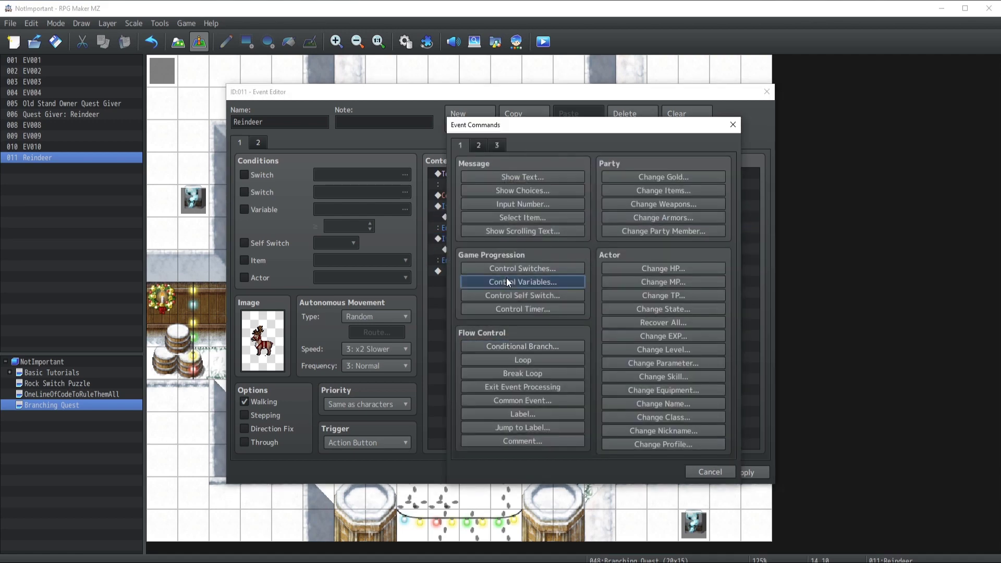
left_click(508, 281)
left_click(624, 227)
left_click(625, 185)
left_click(562, 437)
left_click(528, 278)
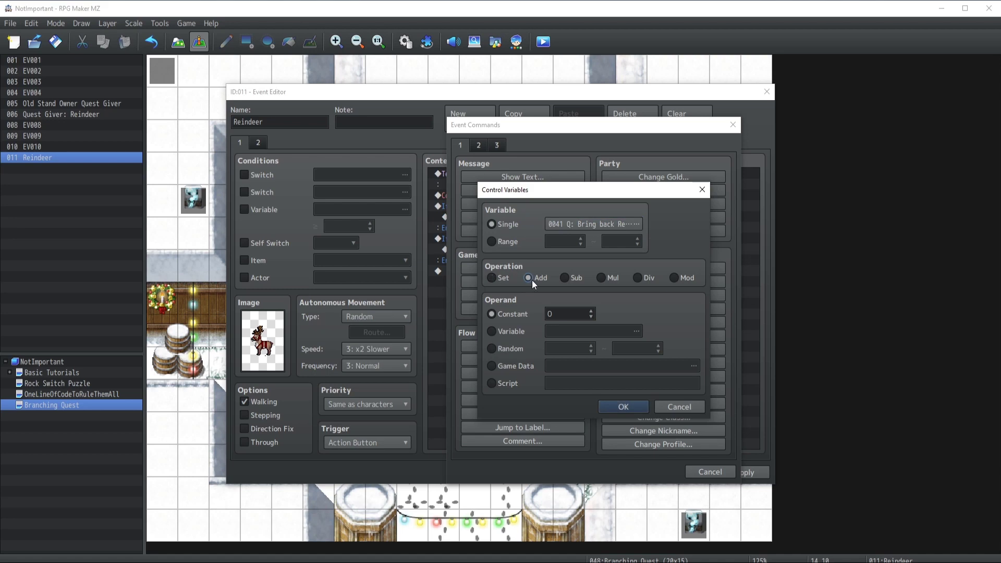
left_click(591, 310)
left_click(624, 408)
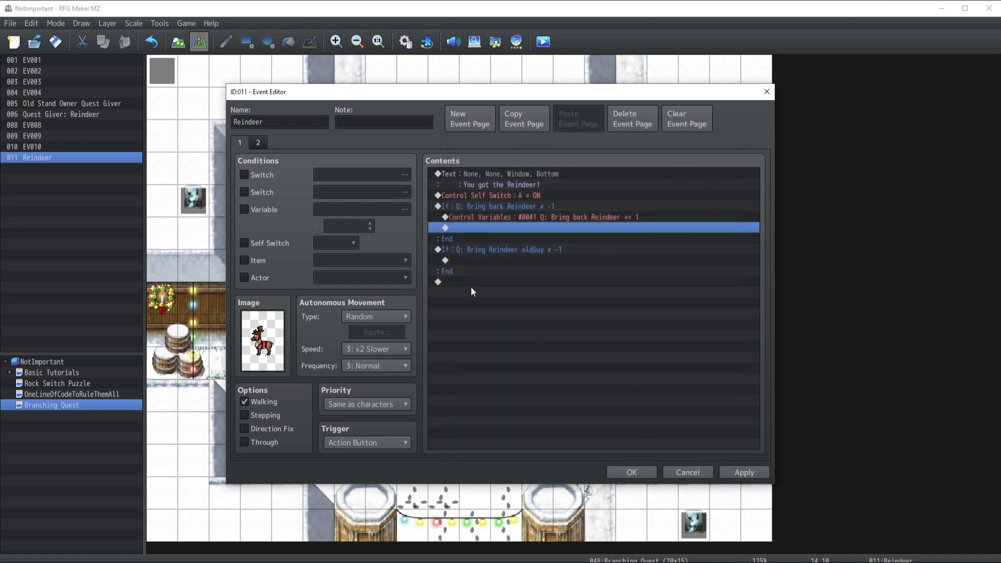
Copy the add-1 command into the oldGuy branch for #0042, then apply and save the event.
left_click(514, 219)
key("ctrl+c")
left_click(497, 260)
key("ctrl+v")
double_click(503, 260)
key("Escape")
left_click(498, 316)
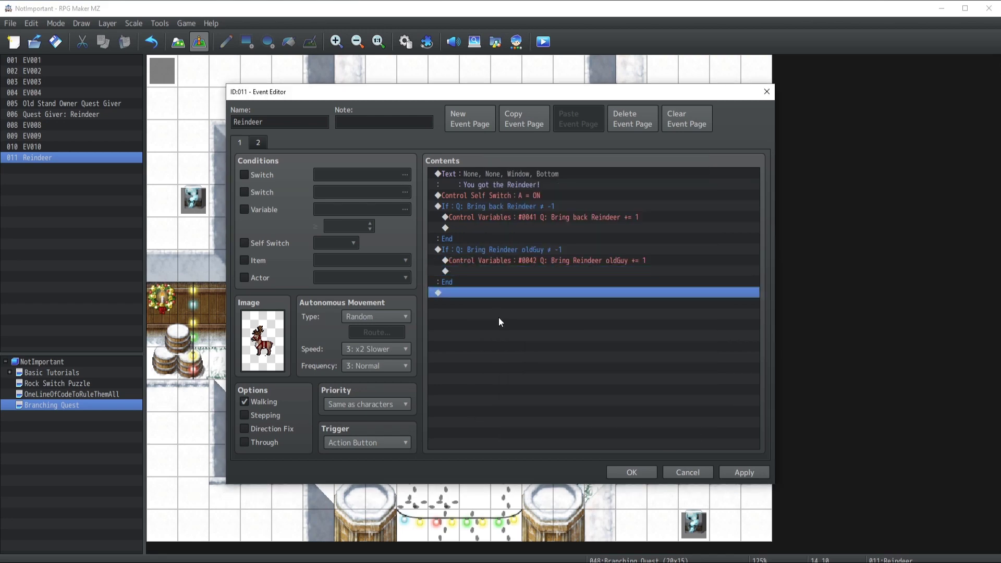
left_click(742, 472)
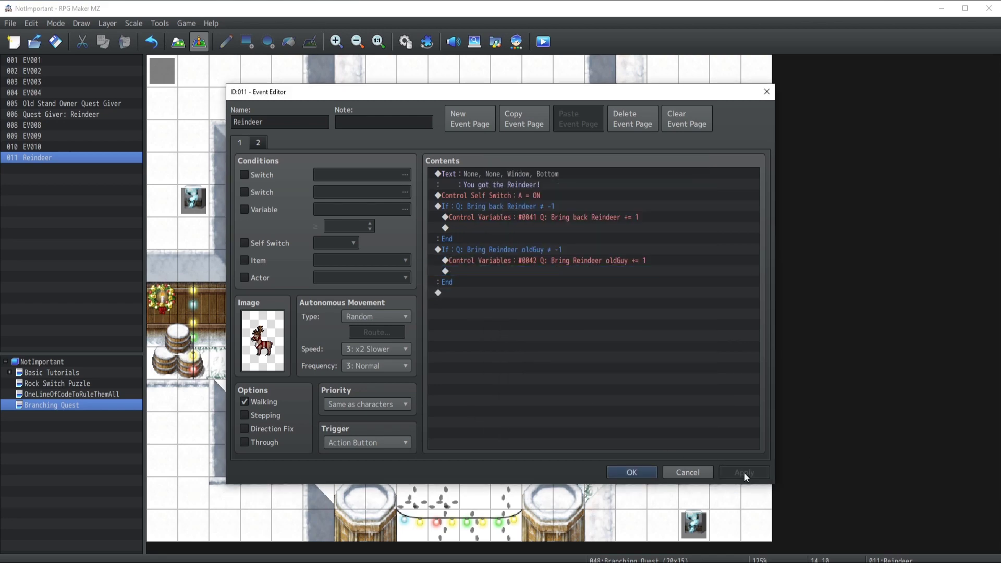
left_click(629, 472)
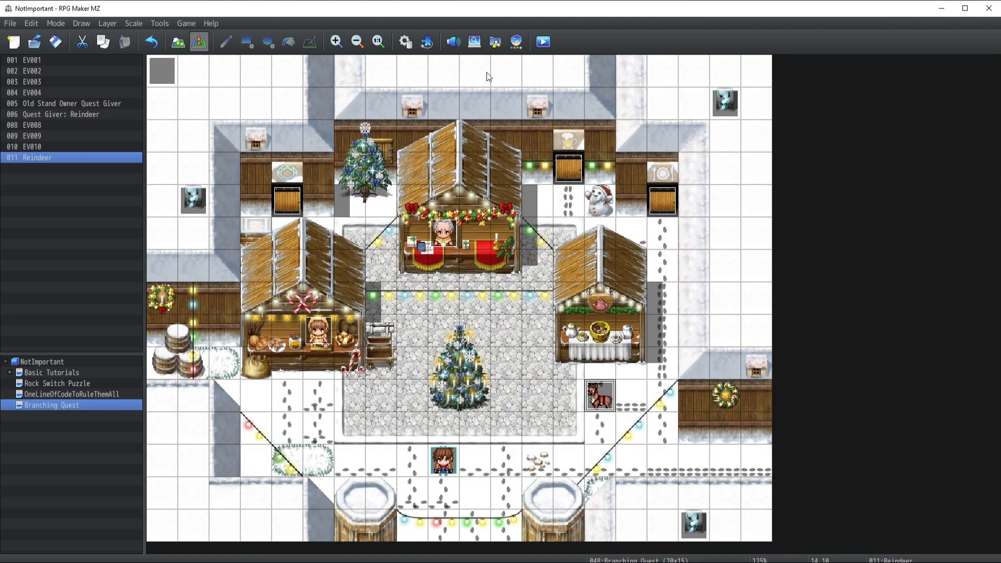
Start a playtest, walk to the Lady Stand Owner and first decline her reindeer request.
left_click(542, 42)
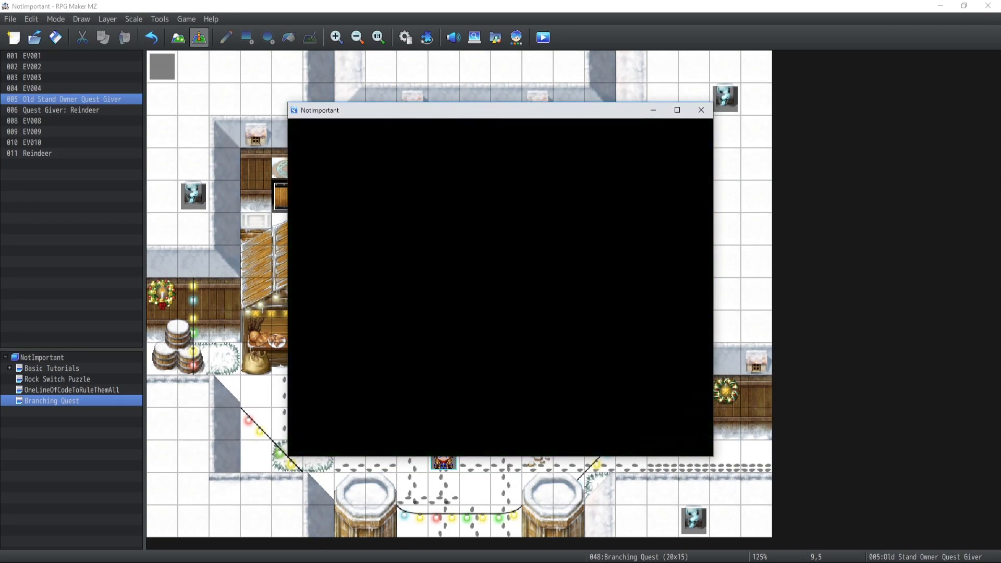
key("Up")
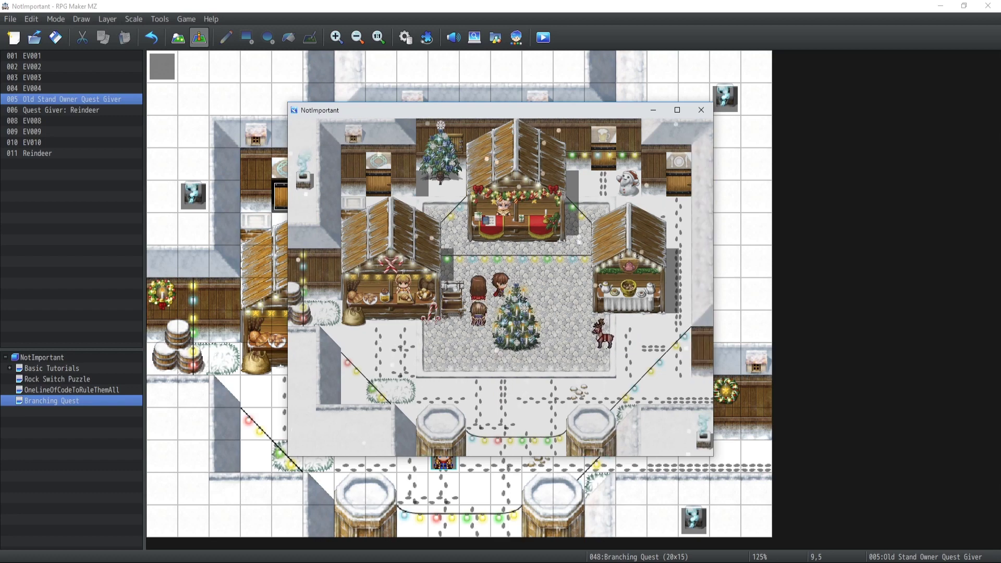
key("Return")
key("Return")
key("Left")
key("Up")
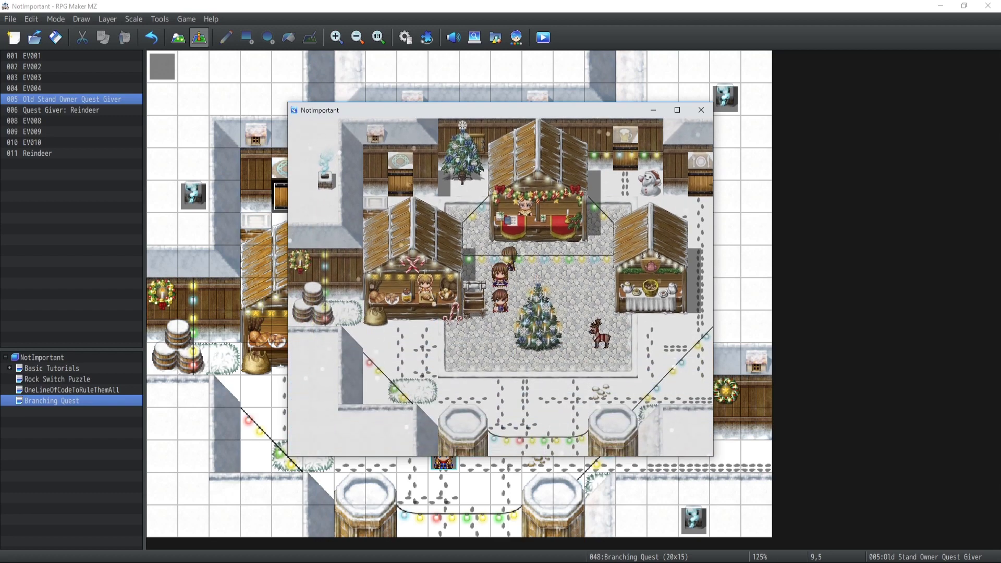
key("Down")
key("Left")
key("Return")
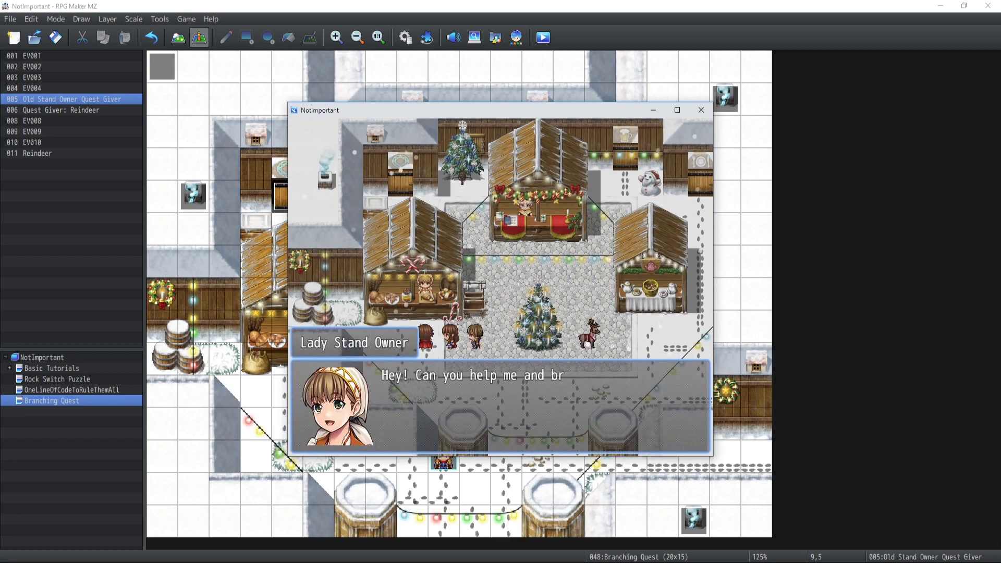
key("Down")
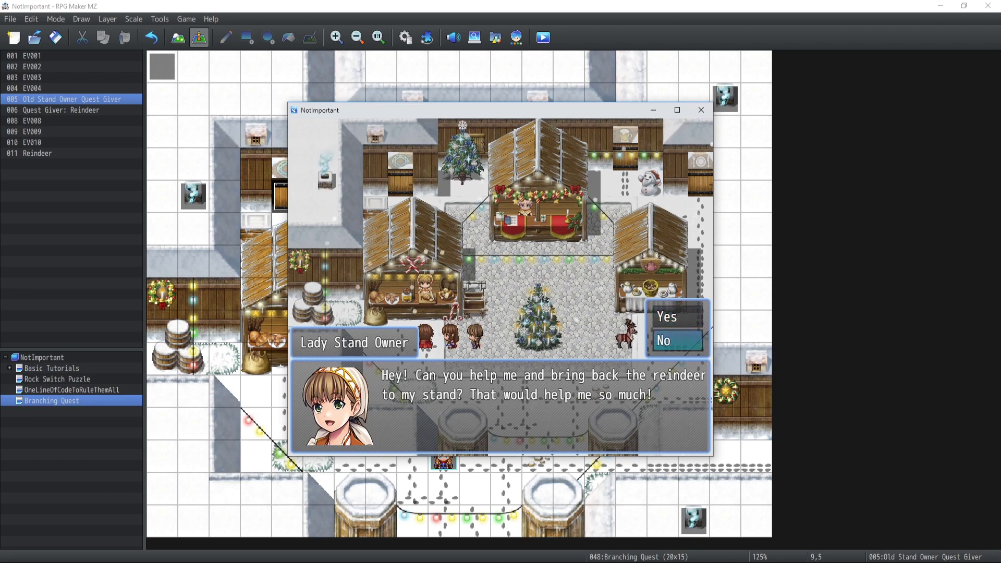
key("Return")
key("Return")
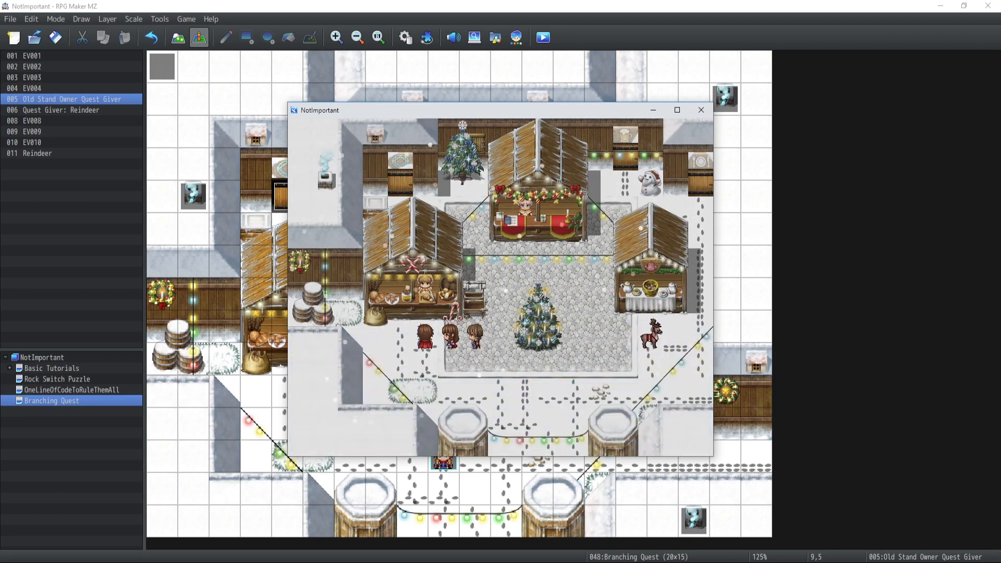
key("Return")
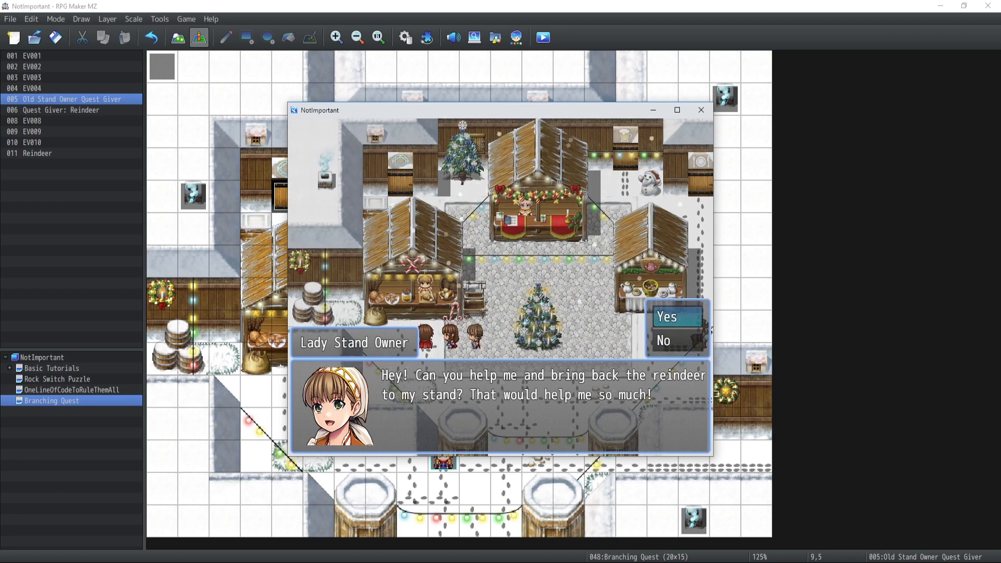
Accept the lady's reindeer request, then decline the Old Stand Owner's request.
key("Return")
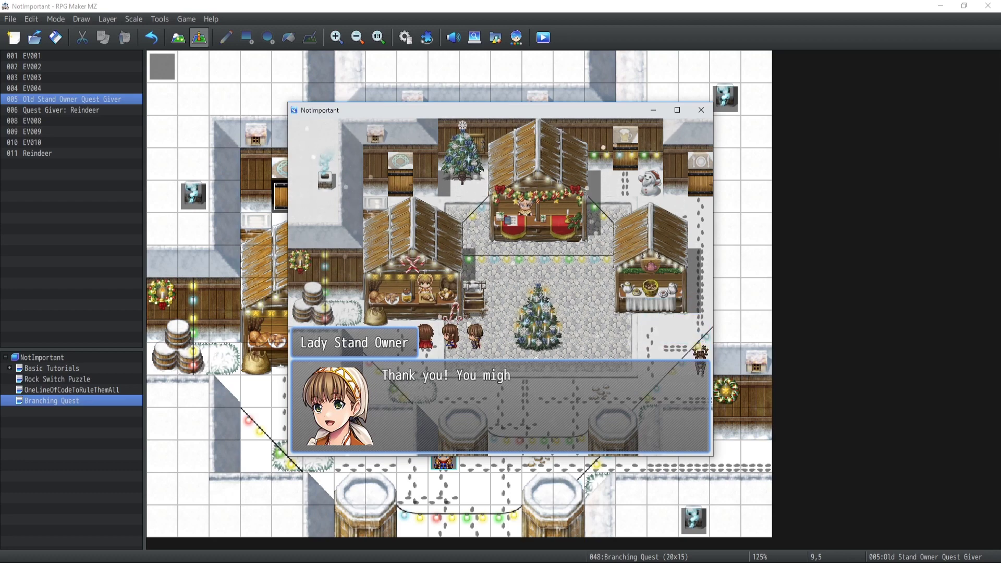
key("Return")
key("Return")
key("Right")
key("Up")
key("Return")
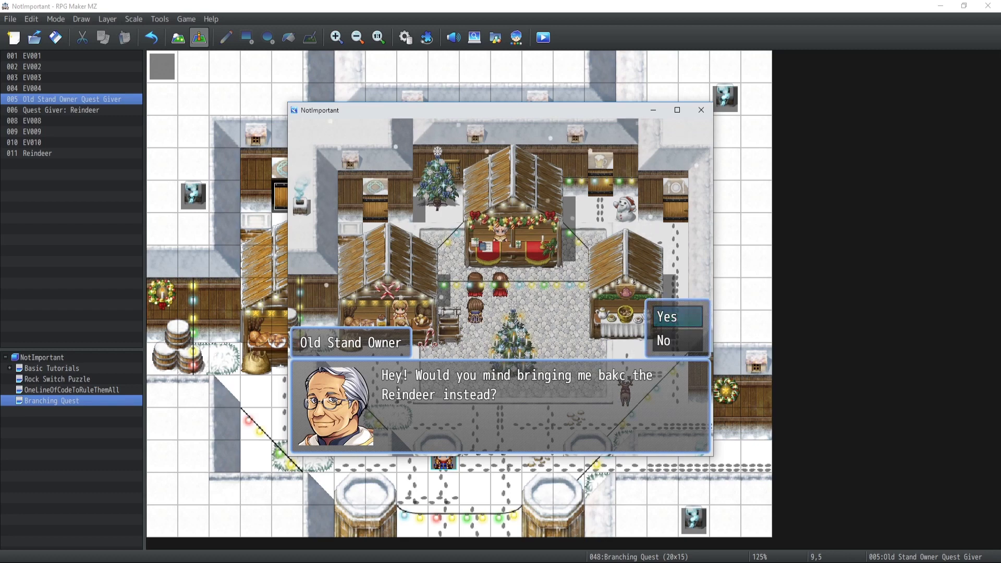
key("Down")
key("Return")
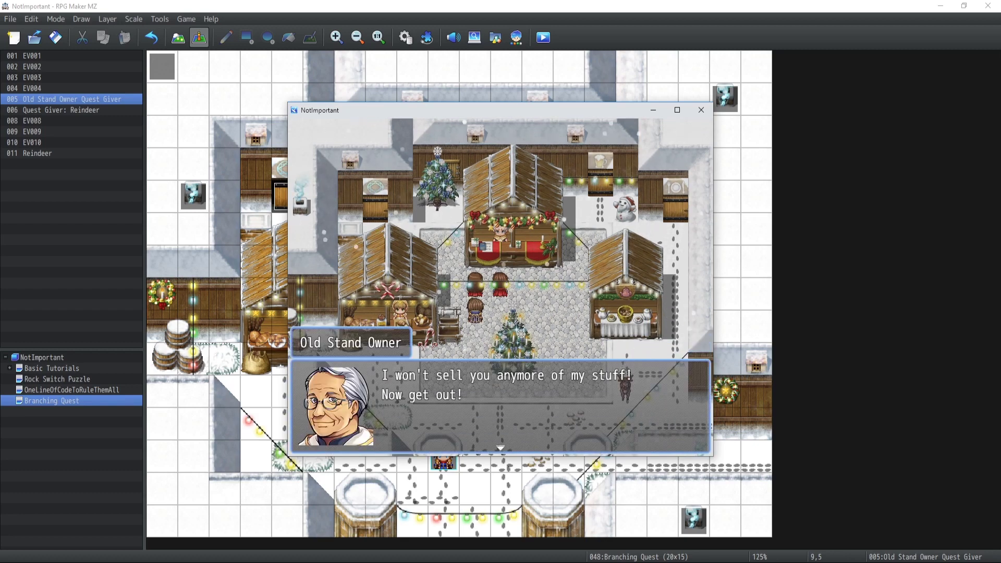
key("Return")
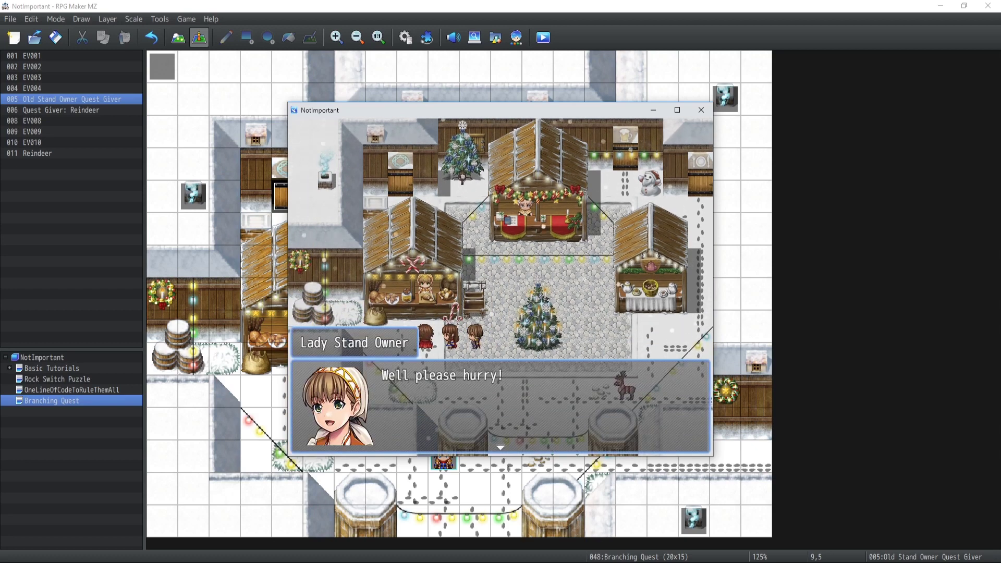
Catch the runaway reindeer and check the Old Stand Owner's response.
key("Return")
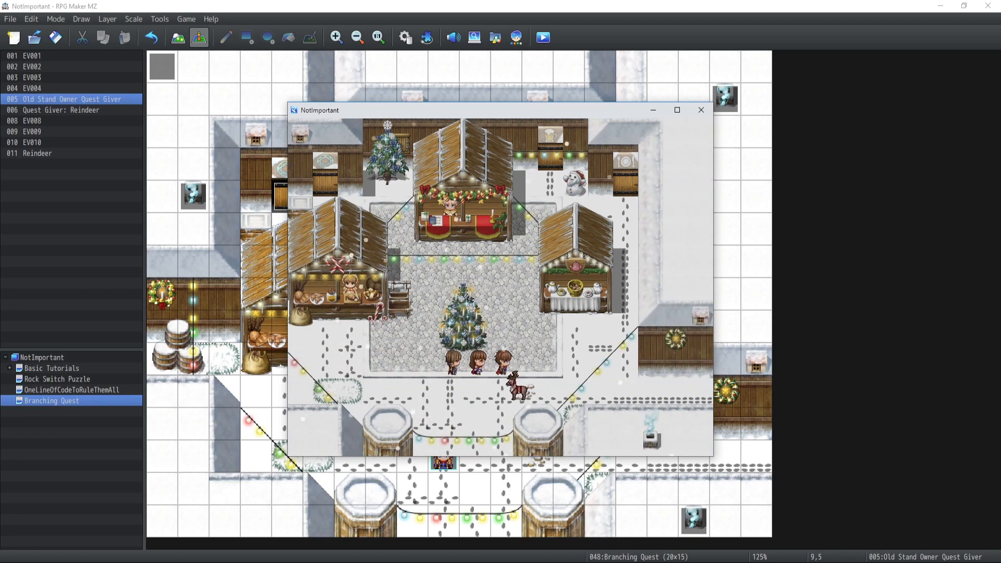
key("Return")
key("Return")
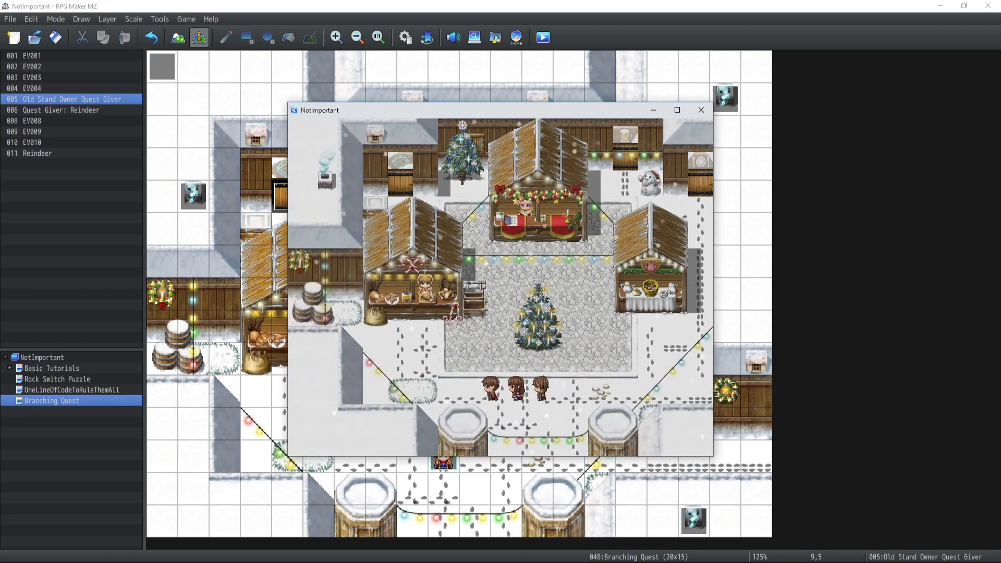
key("Up")
key("Up")
key("Up")
key("Up")
key("Up")
key("Return")
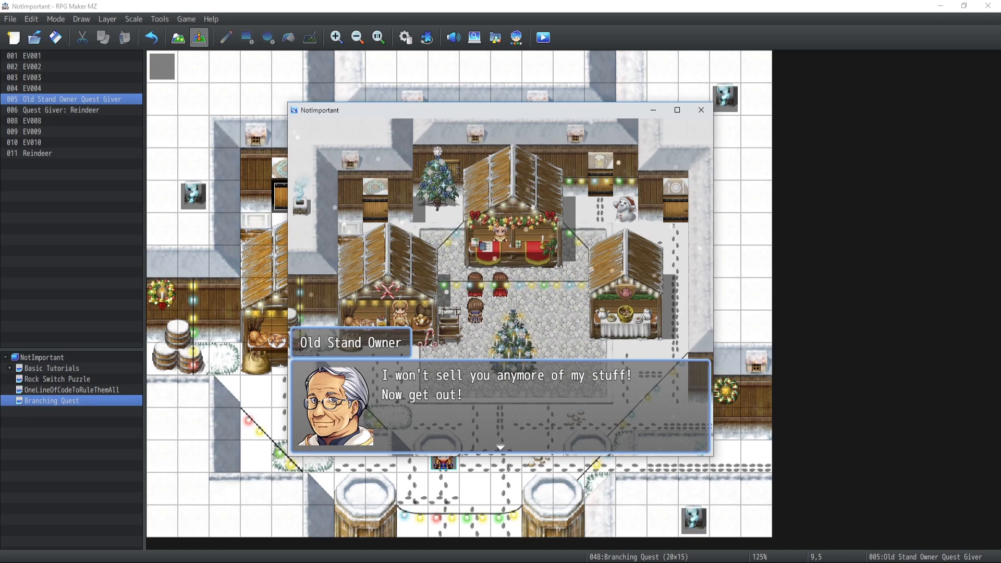
key("Return")
Return the reindeer to the lady for the 100 gold reward, then close the game window.
key("Down")
key("Down")
key("Down")
key("Left")
key("Left")
key("Left")
key("Up")
key("Return")
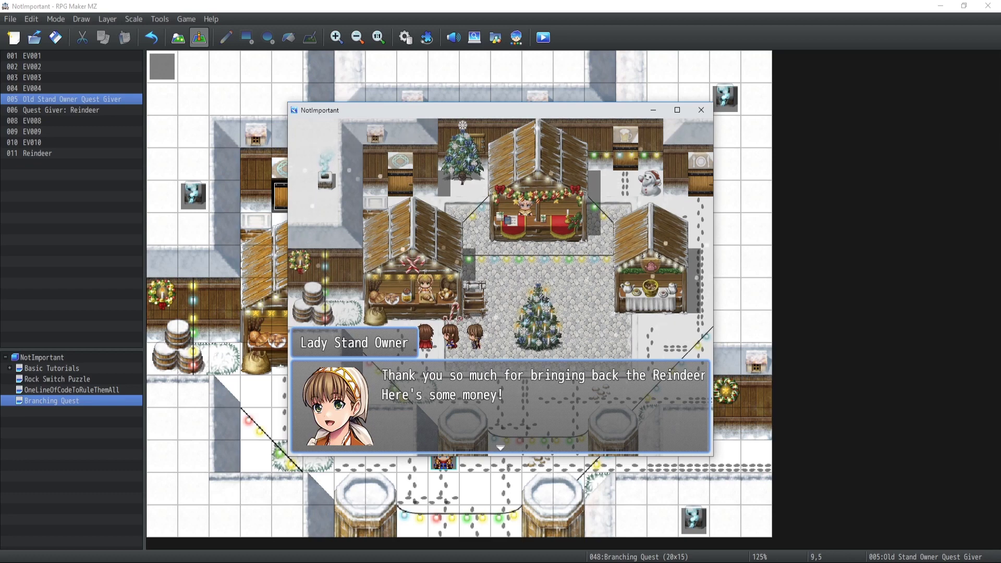
key("Return")
key("Return")
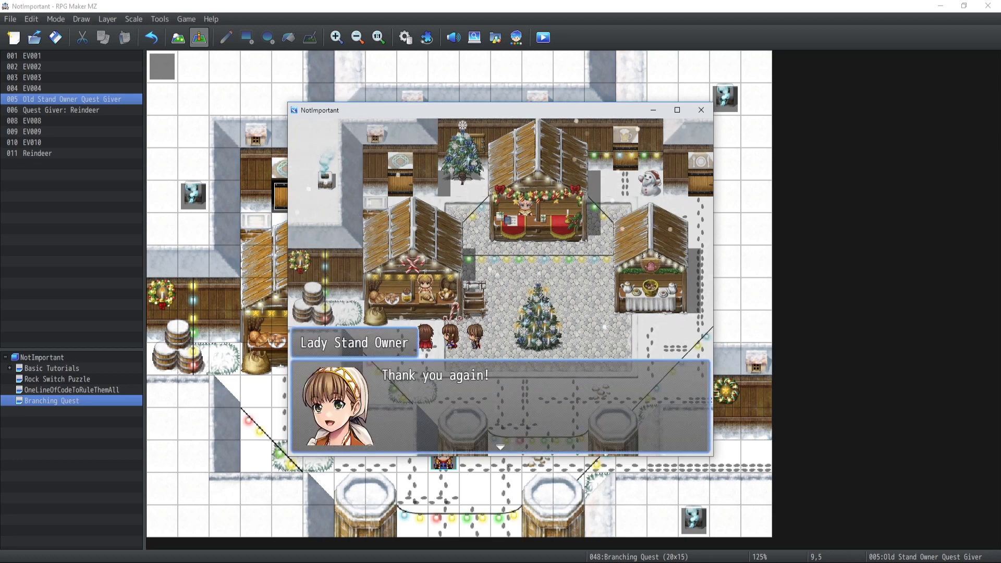
key("Return")
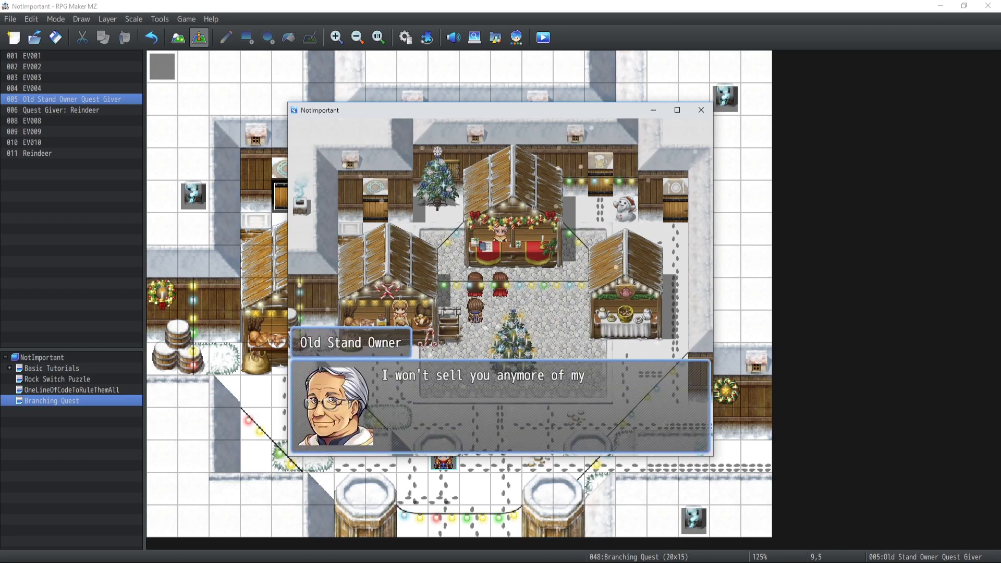
key("Return")
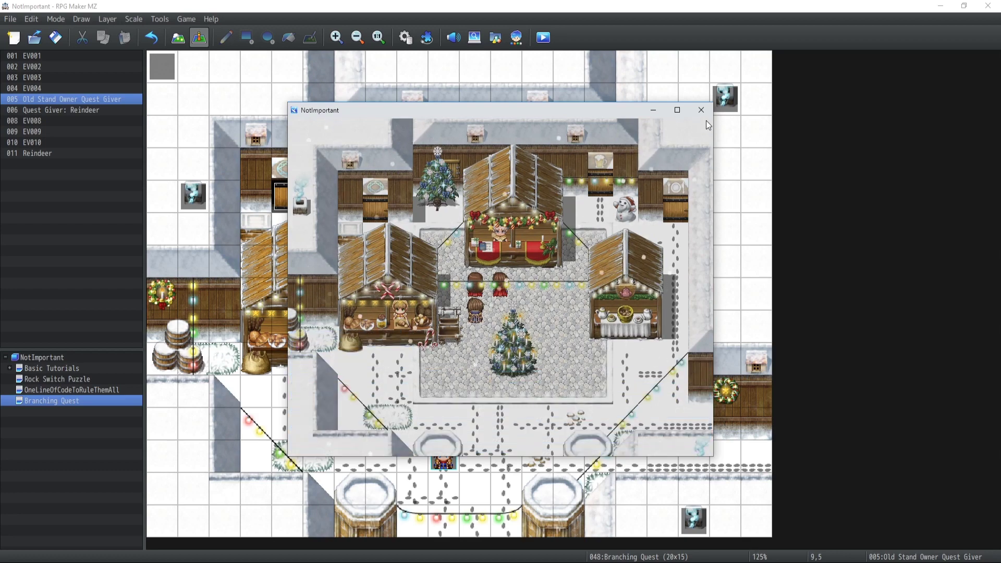
left_click(701, 110)
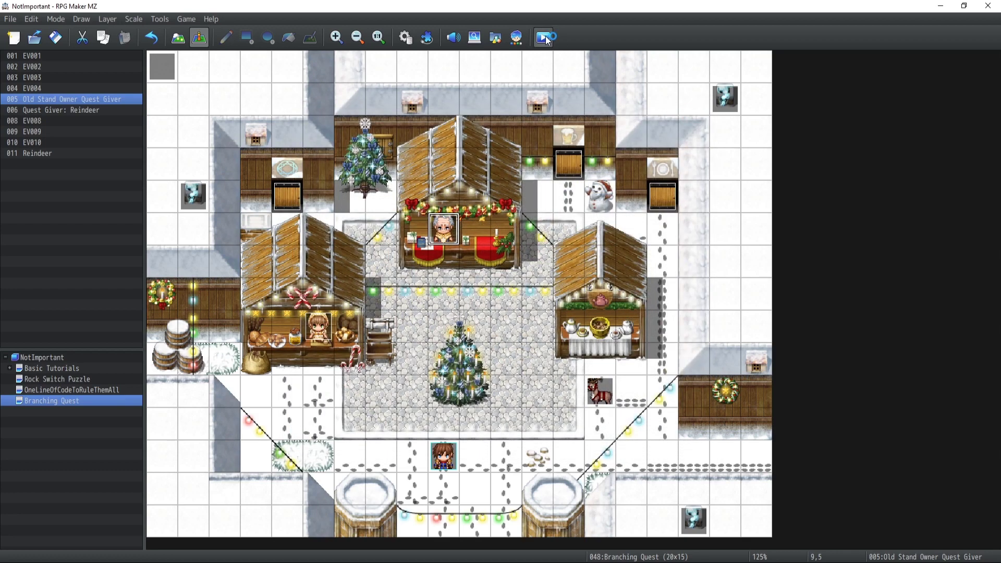
Begin a New Game playtest, greet the lady and accept the Old Stand Owner's quest.
left_click(545, 38)
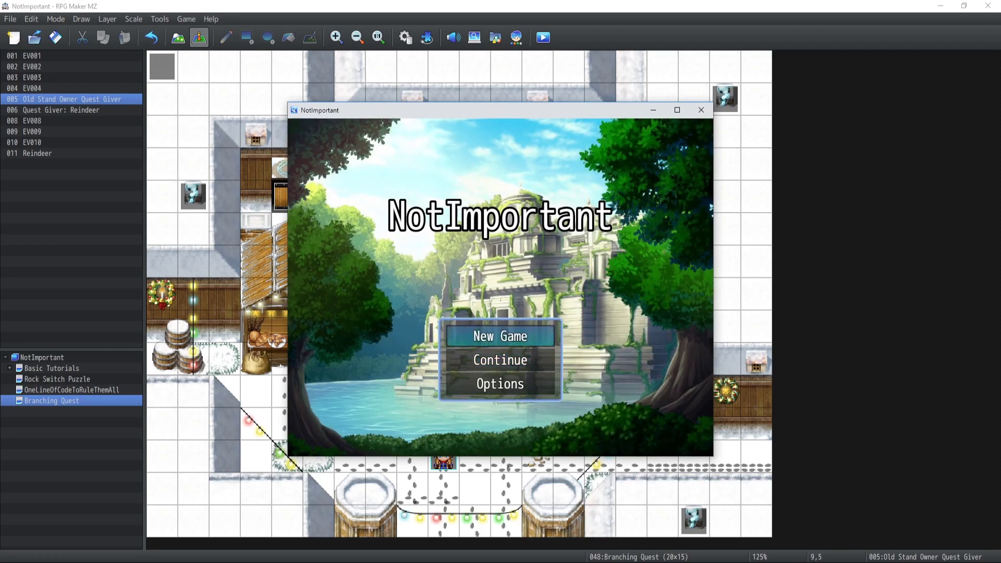
key("Return")
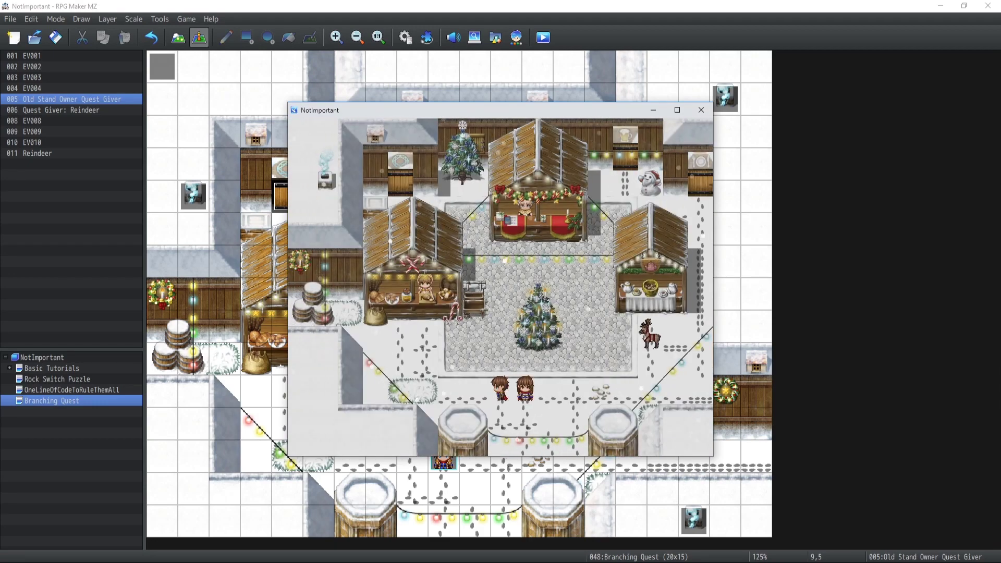
key("Up")
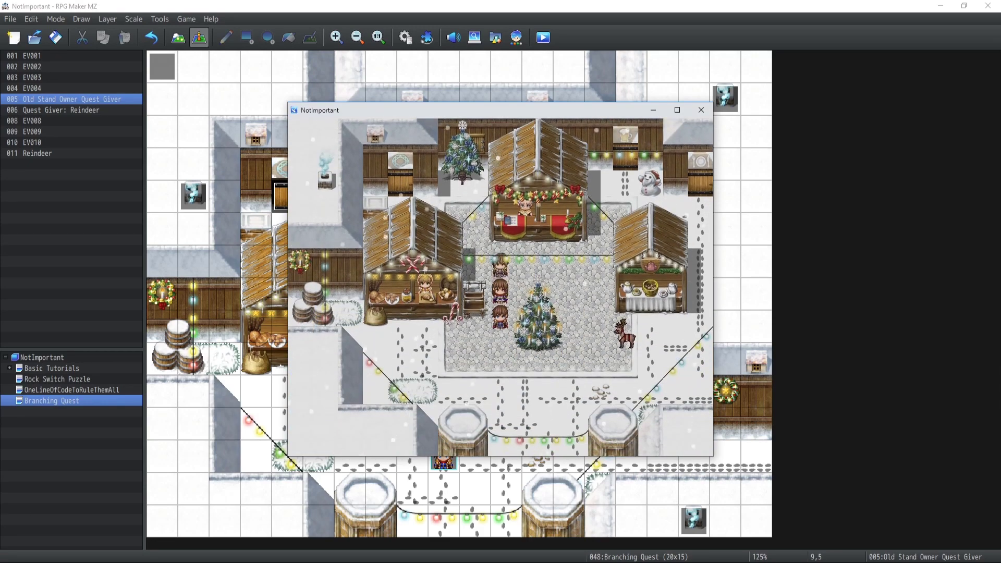
key("Return")
key("Return")
key("Up")
key("Return")
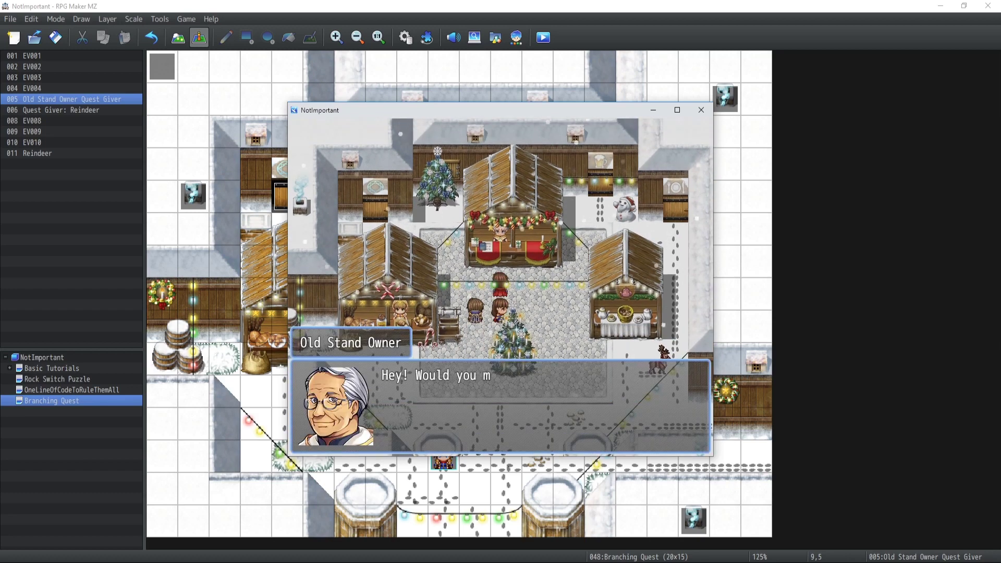
key("Return")
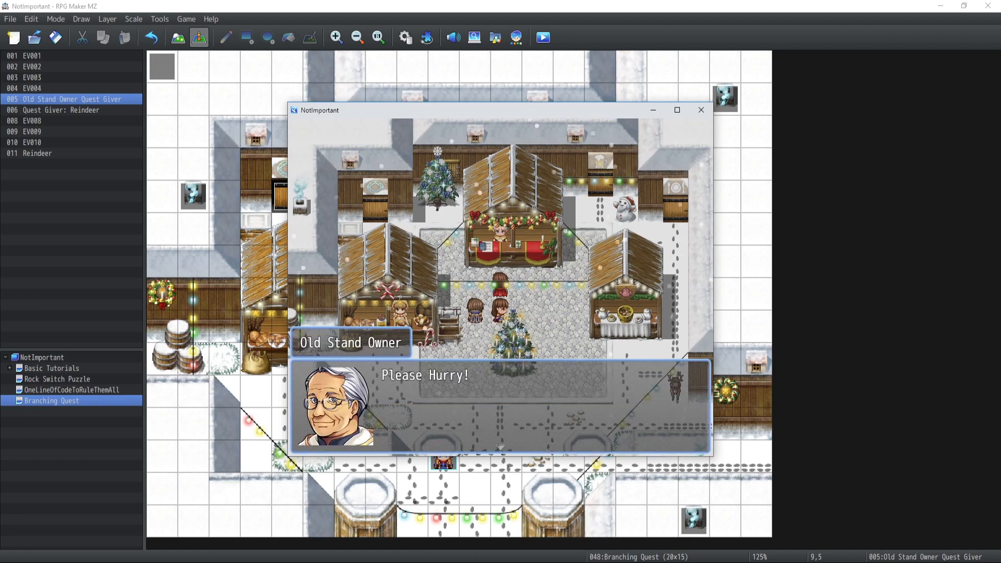
key("Return")
key("Left")
key("Down")
See the lady's disappointed reaction, then catch the runaway reindeer.
key("Return")
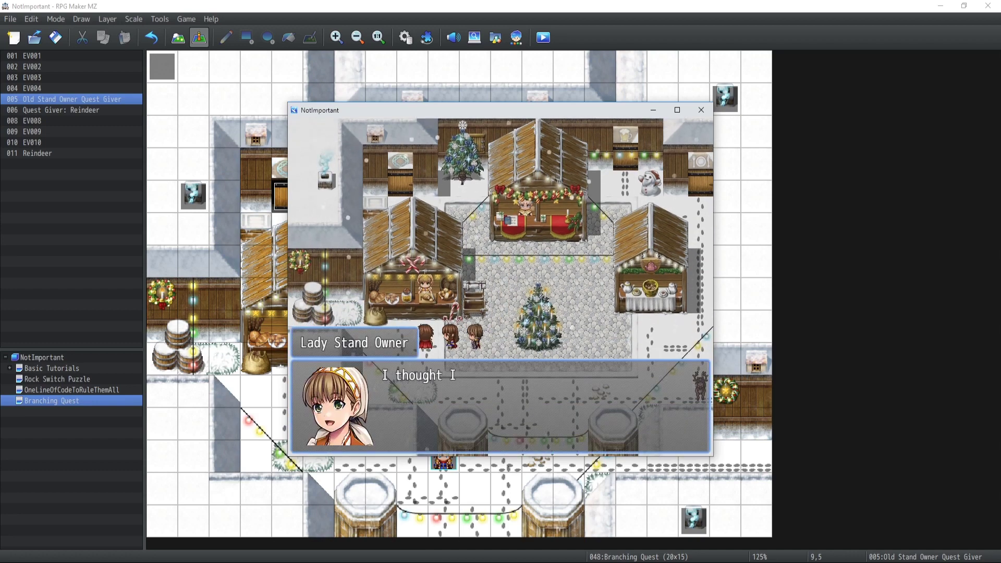
key("Return")
key("Right")
key("Up")
key("Return")
key("Return")
key("Left")
key("Left")
Bring the reindeer back to the old owner for 200 gold as the lady stays disappointed.
key("Return")
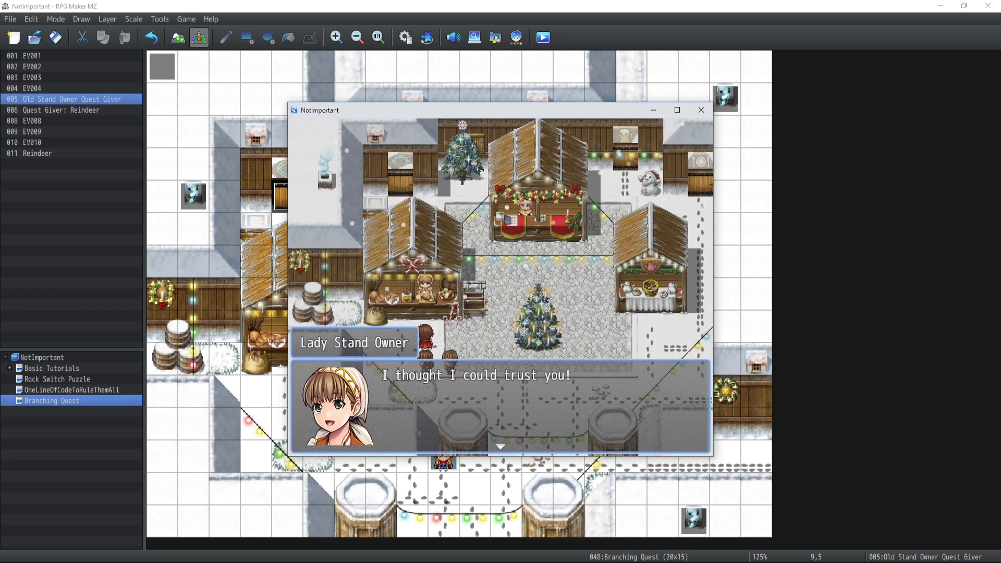
key("Return")
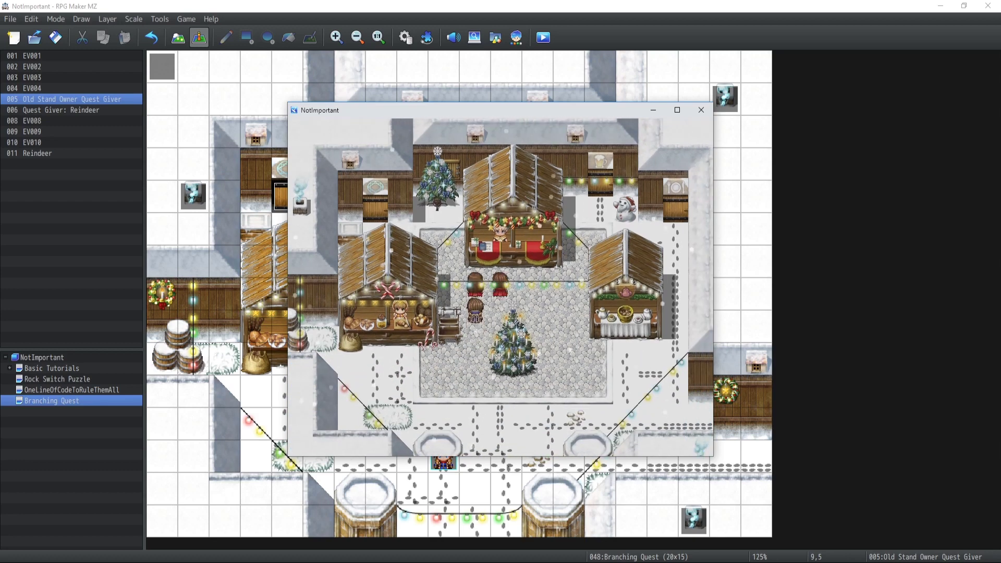
key("Return")
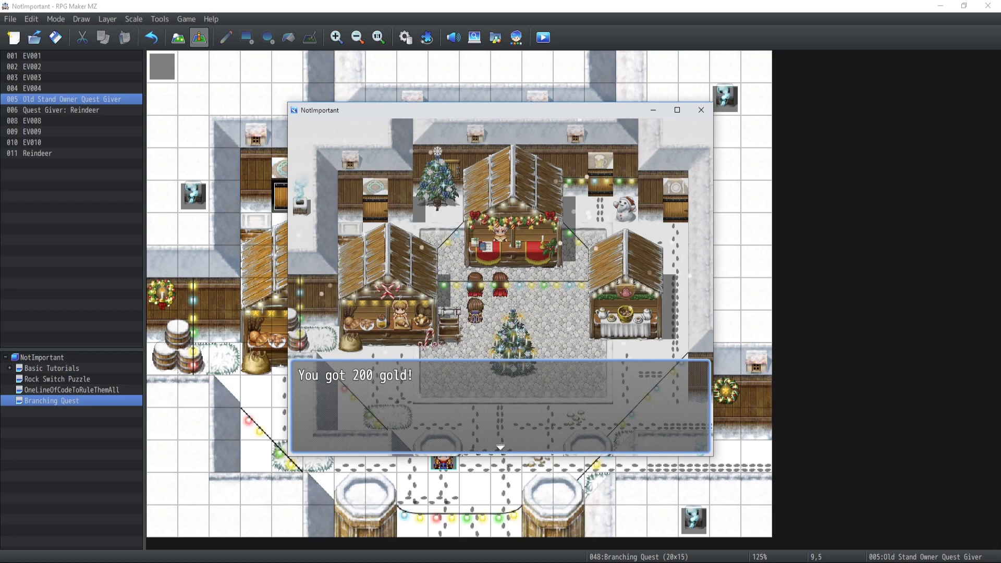
key("Return")
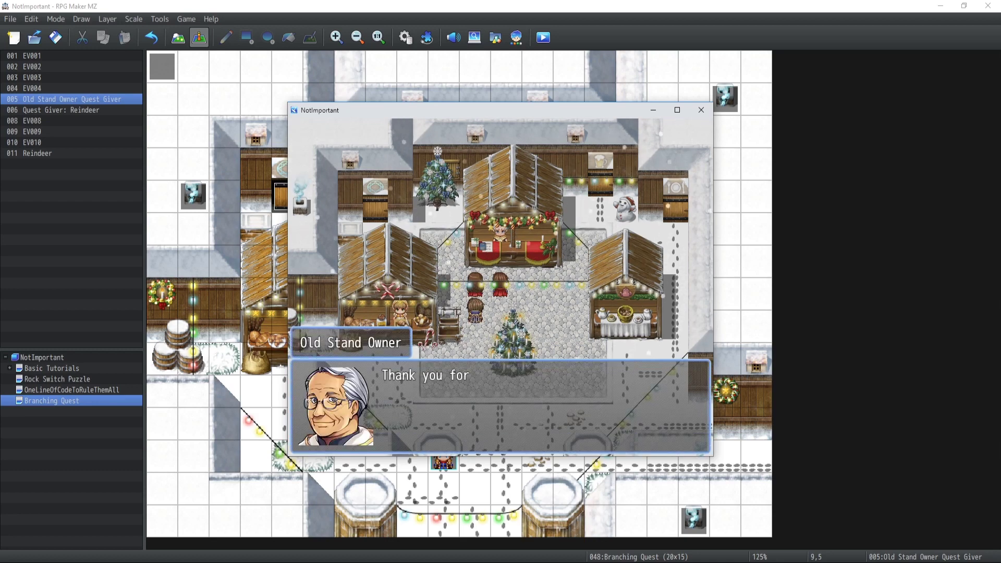
key("Return")
key("Return")
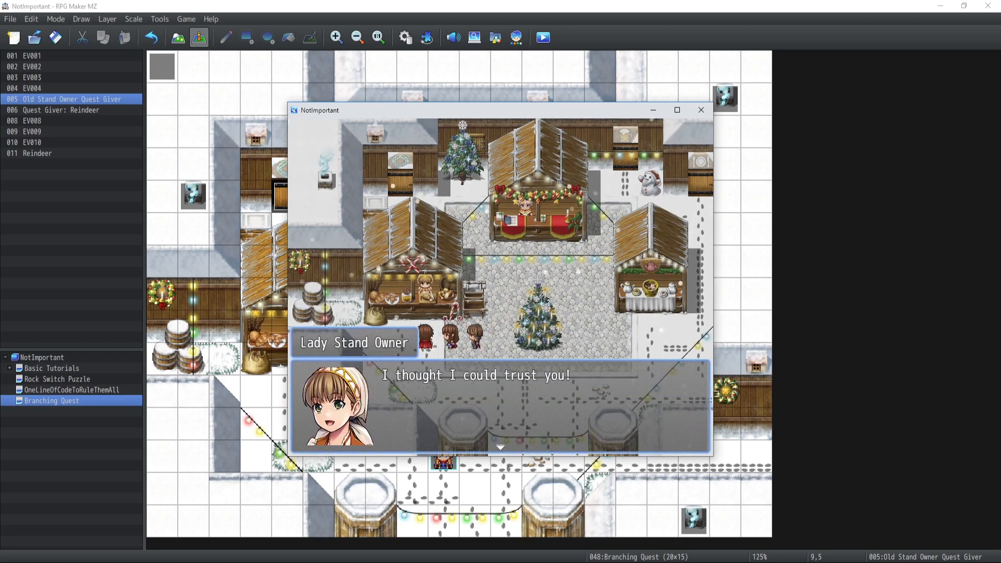
key("Return")
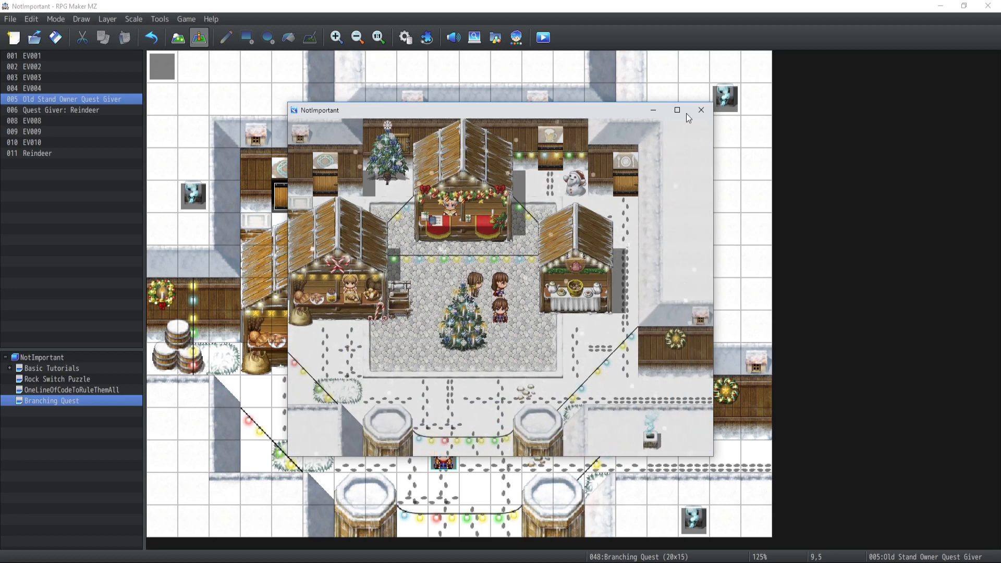
Close the playtest game window to return to the Branching Quest map editor.
left_click(700, 110)
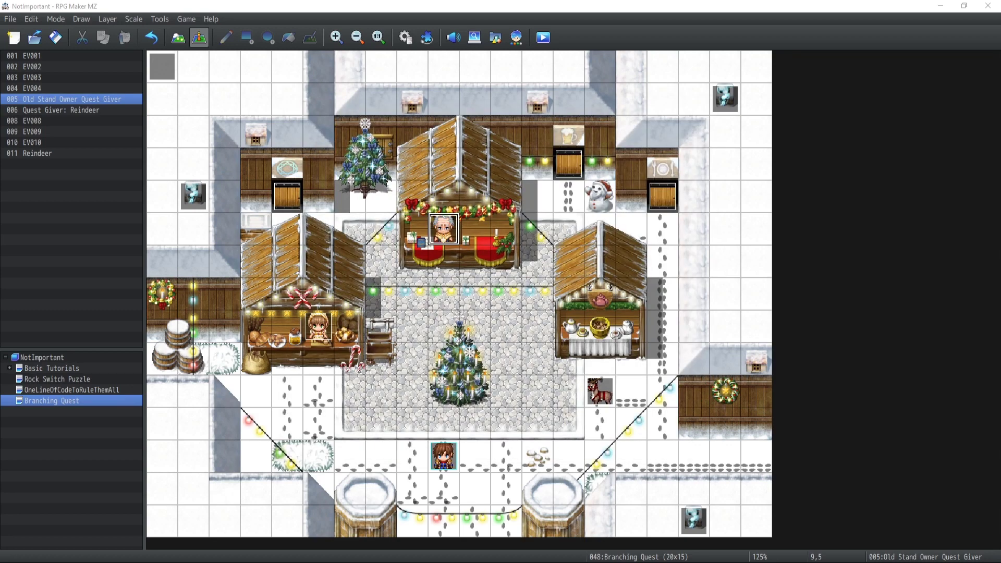